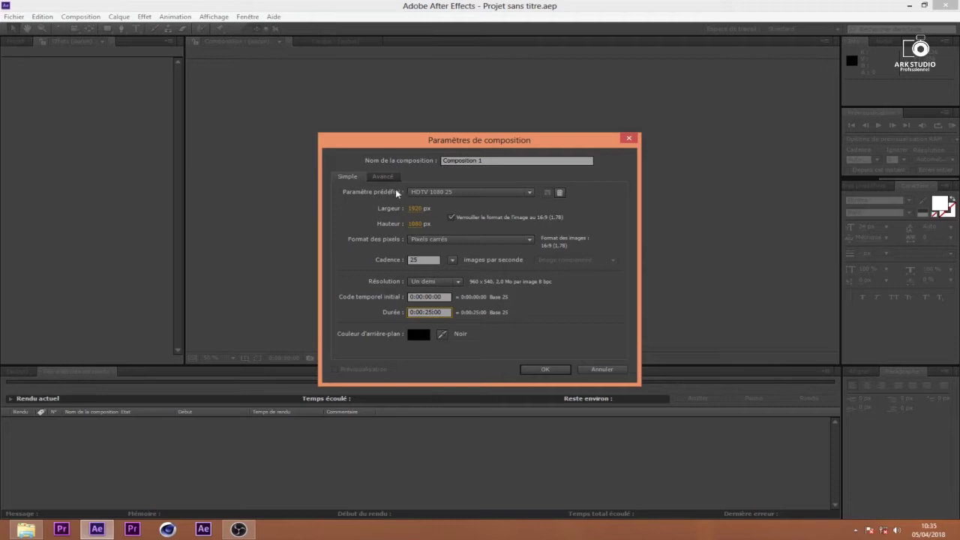
- Create the composition with the HDTV 1080 25 preset and a white background colour
{"action": "left_click", "coordinate": [434, 193]}
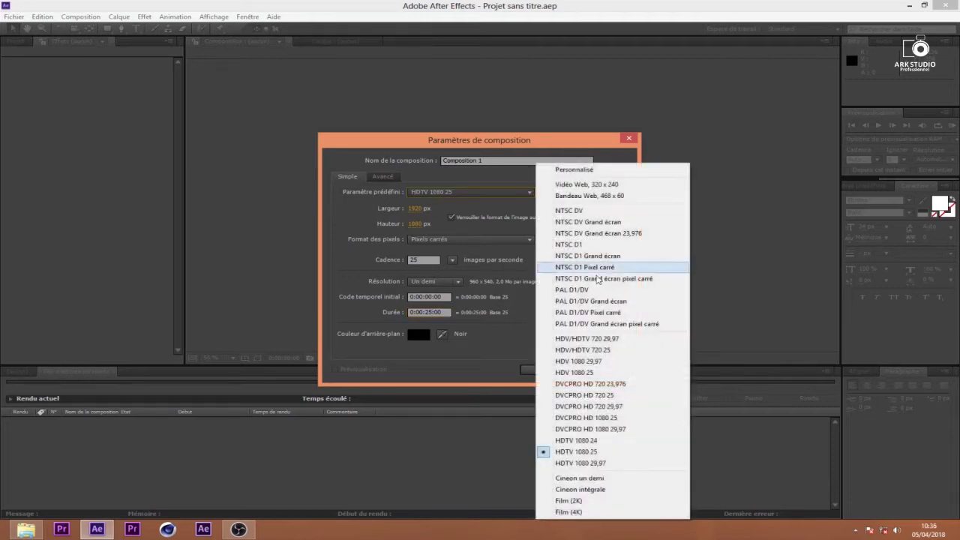
{"action": "left_click", "coordinate": [597, 452]}
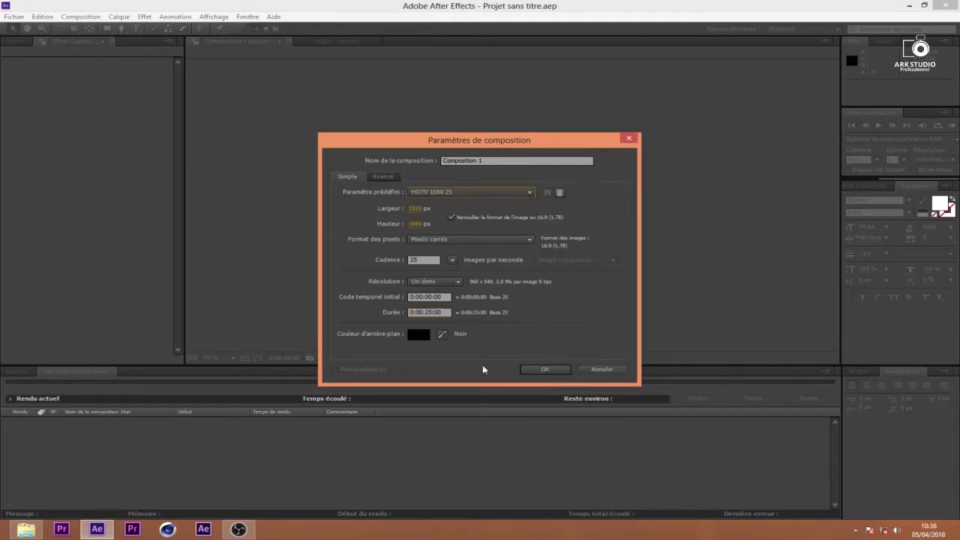
{"action": "left_click", "coordinate": [419, 335]}
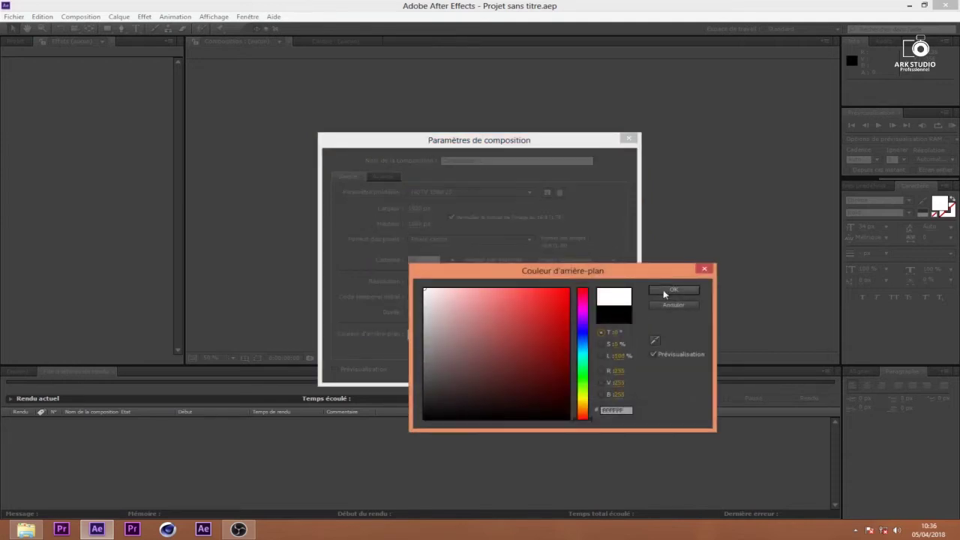
{"action": "left_click", "coordinate": [664, 293]}
{"action": "left_click", "coordinate": [539, 367]}
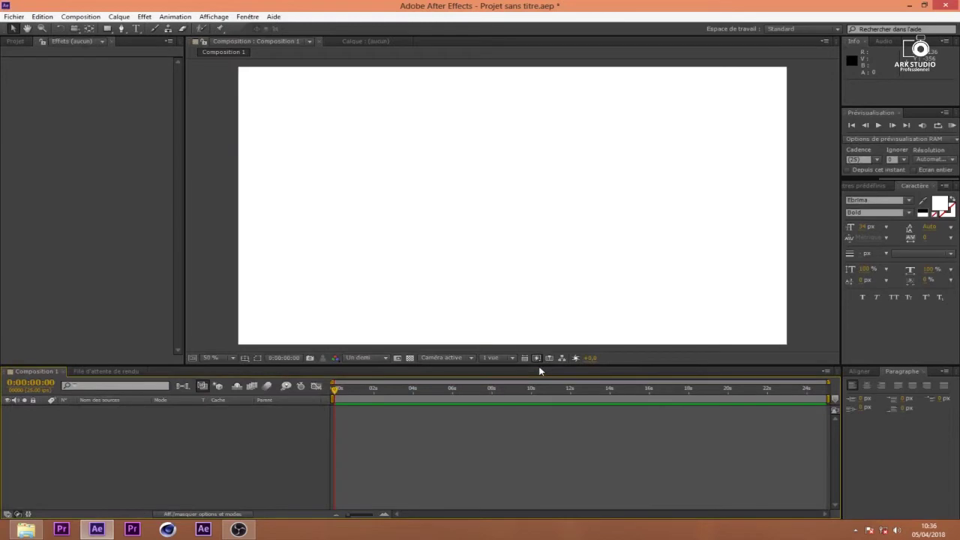
- Fit the composition in the viewer and turn on the Titre/Action sécurisés guides
{"action": "left_click", "coordinate": [210, 358]}
{"action": "left_click", "coordinate": [222, 171]}
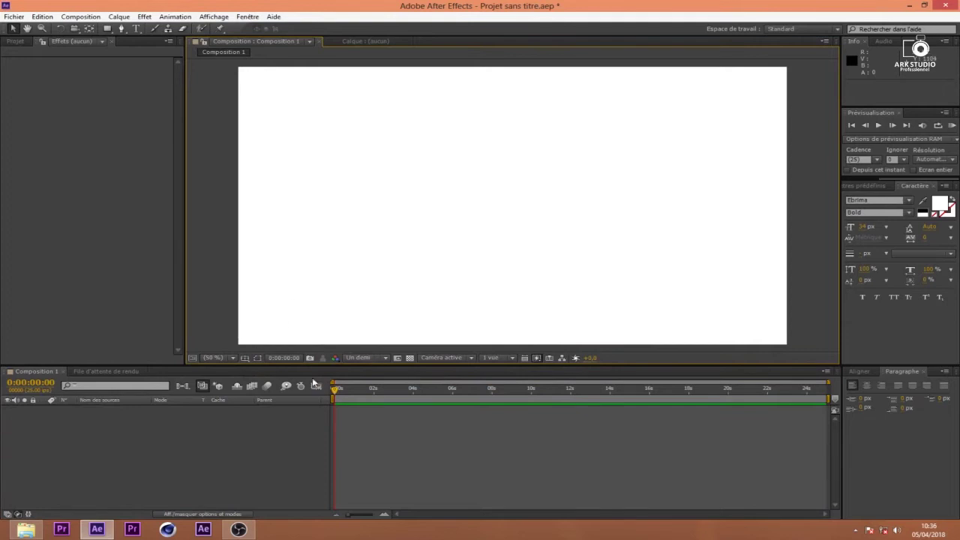
{"action": "left_click", "coordinate": [241, 359]}
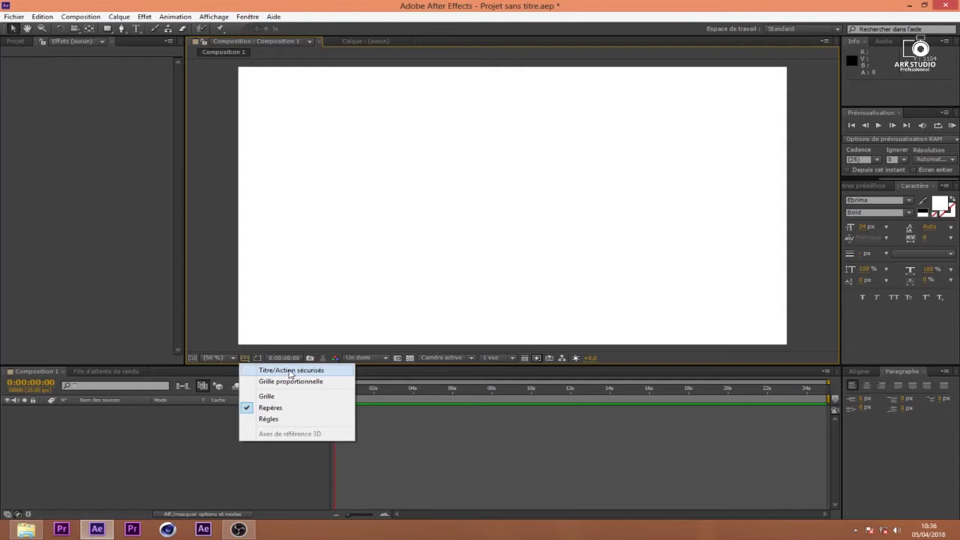
{"action": "left_click", "coordinate": [291, 371]}
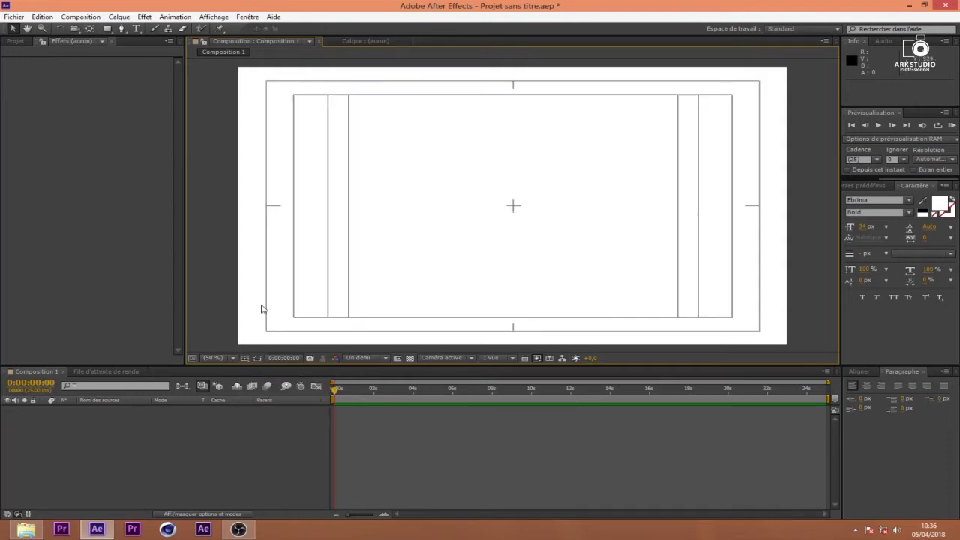
- Draw a thin horizontal green rectangle without outline from just outside the frame's left edge to the centre of the composition
{"action": "left_click", "coordinate": [108, 29]}
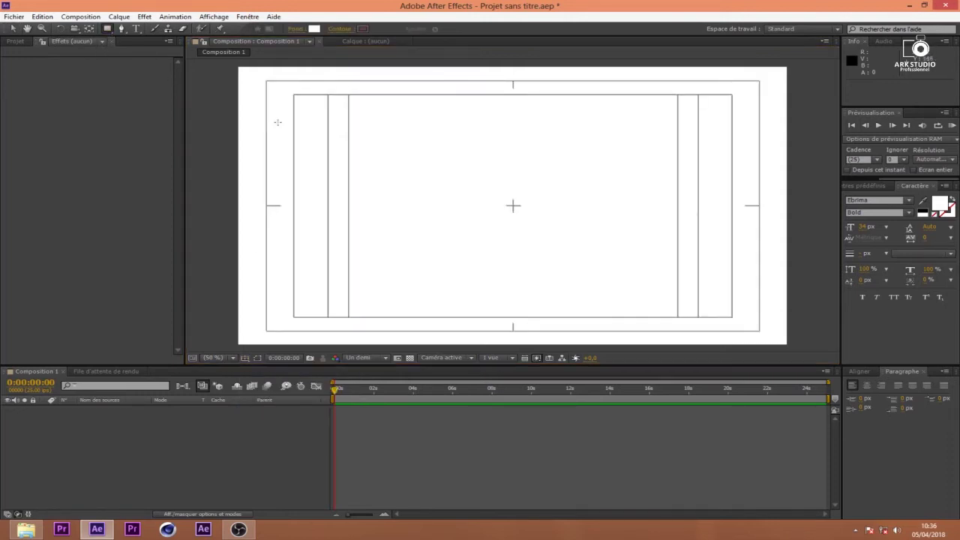
{"action": "left_click", "coordinate": [314, 28]}
{"action": "mouse_move", "coordinate": [457, 370]}
{"action": "left_mouse_down"}
{"action": "mouse_move", "coordinate": [510, 300]}
{"action": "mouse_move", "coordinate": [532, 289]}
{"action": "mouse_move", "coordinate": [570, 331]}
{"action": "left_mouse_up"}
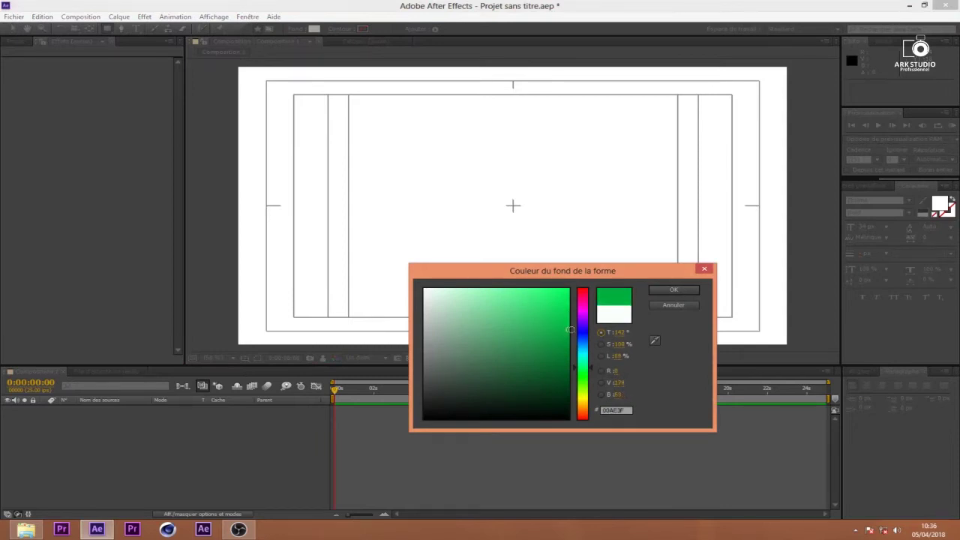
{"action": "left_click", "coordinate": [679, 292]}
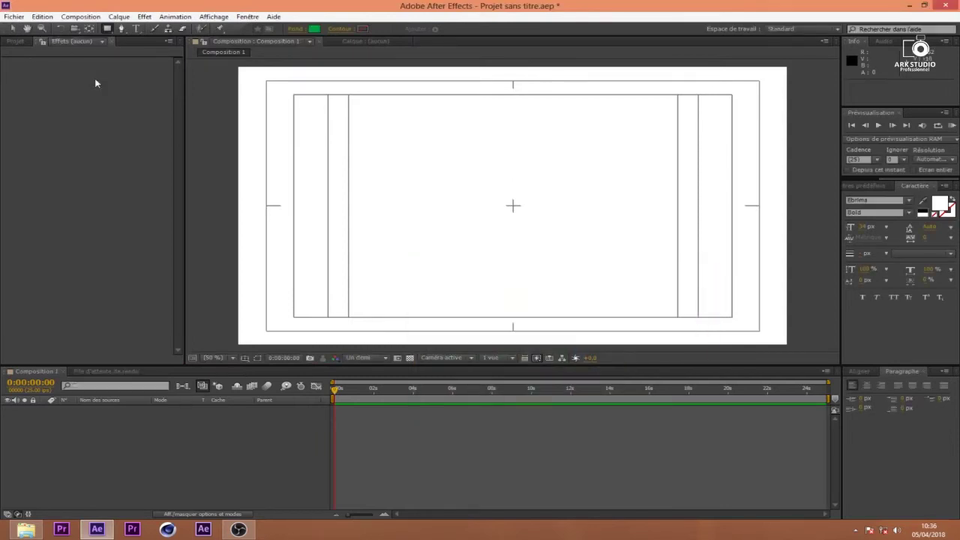
{"action": "left_click", "coordinate": [107, 29]}
{"action": "left_click_drag", "start_coordinate": [266, 207], "coordinate": [514, 205]}
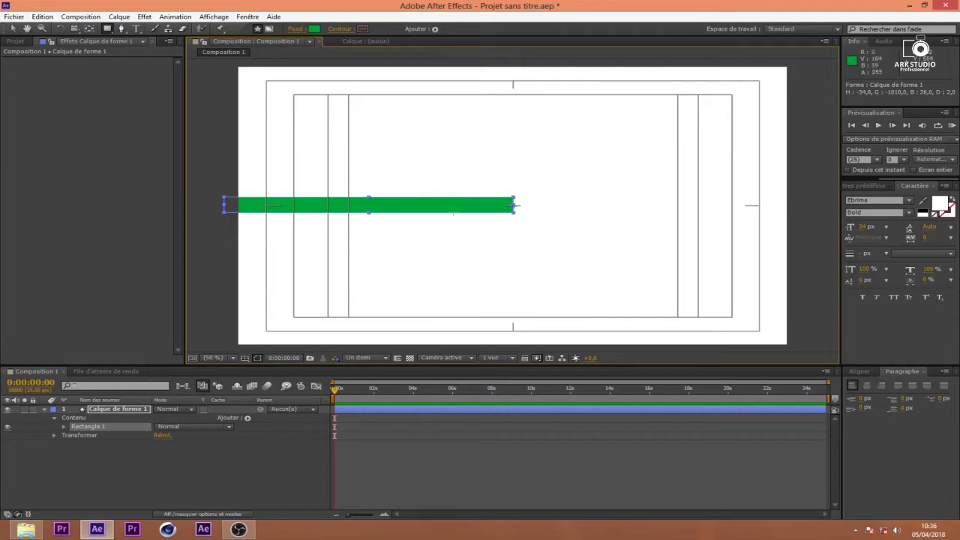
- Split the viewer into two horizontal views, with the first view showing Haut and the second showing Caméra active
{"action": "key", "text": "comma"}
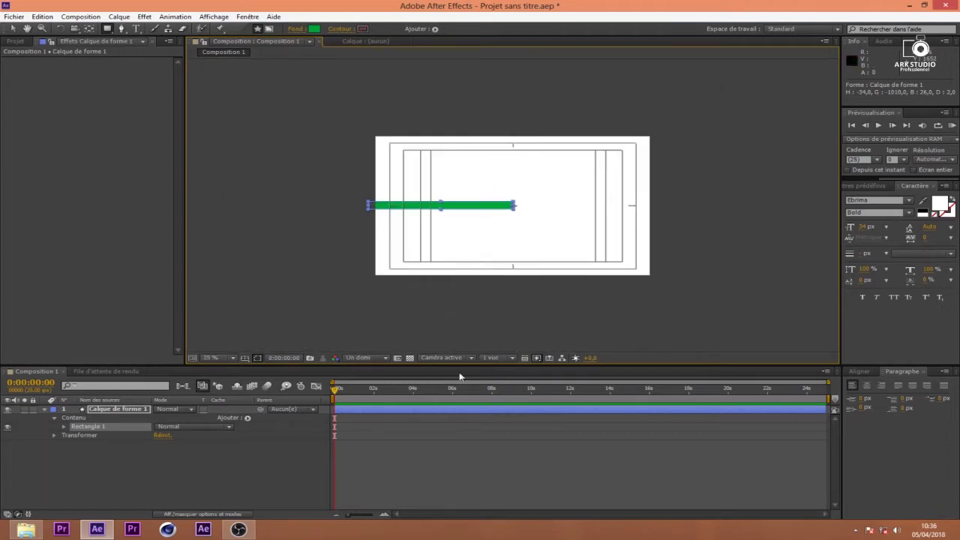
{"action": "left_click", "coordinate": [496, 358]}
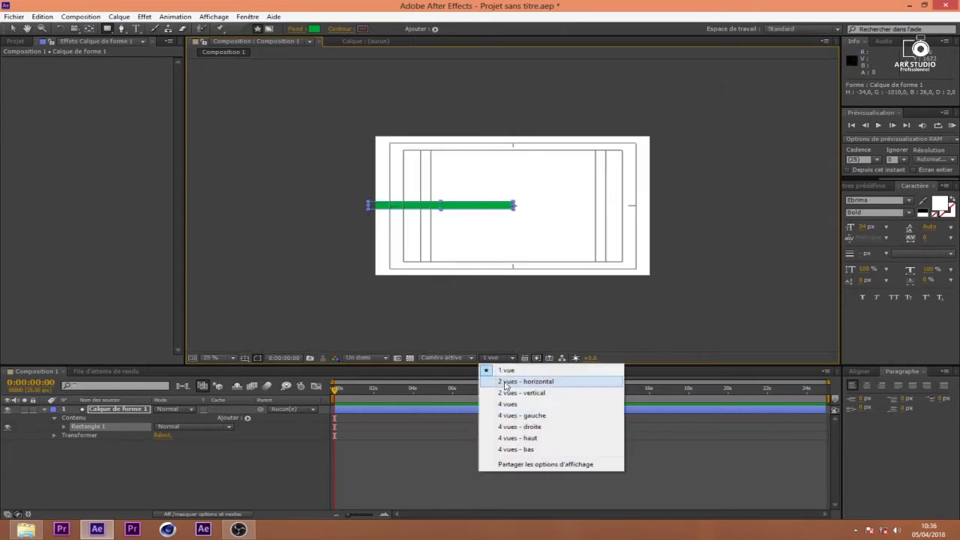
{"action": "left_click", "coordinate": [550, 383]}
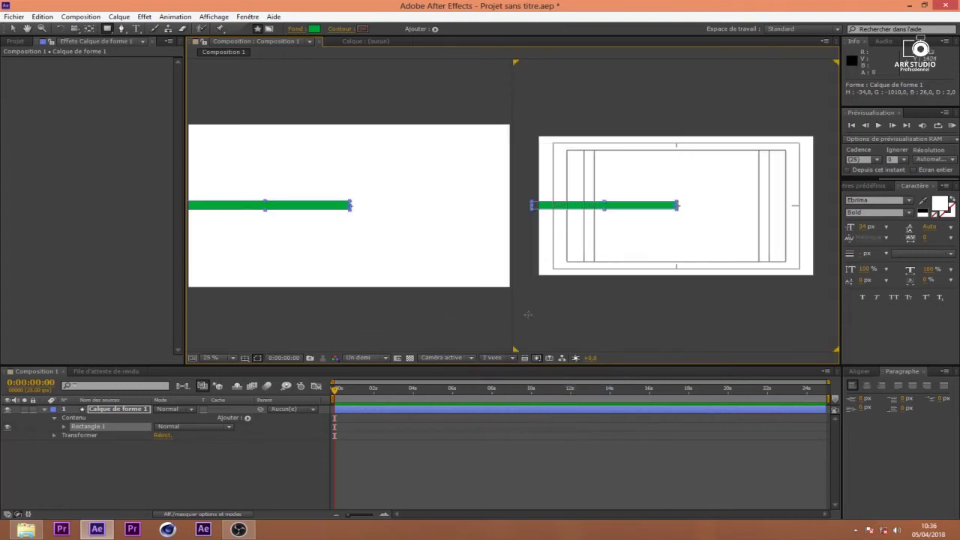
{"action": "left_click", "coordinate": [458, 359]}
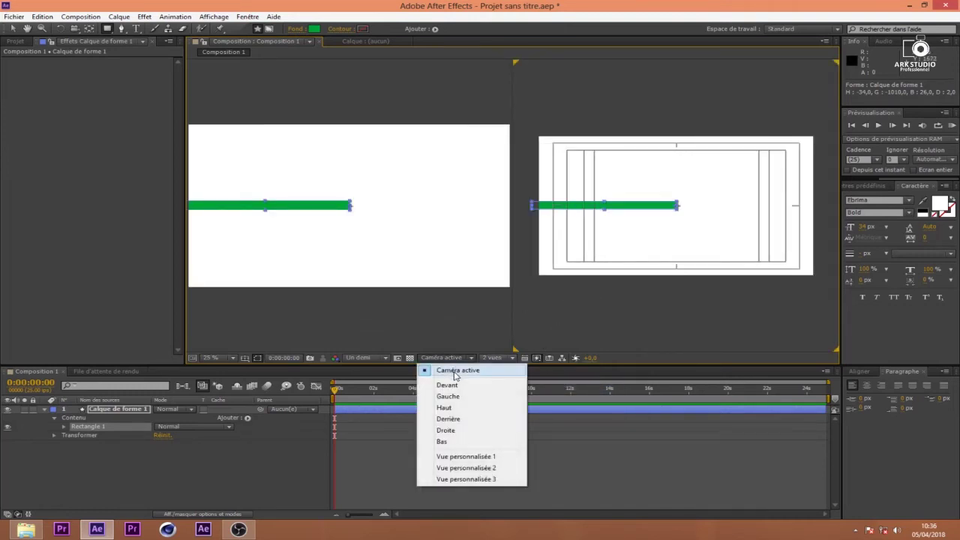
{"action": "left_click", "coordinate": [454, 372]}
{"action": "left_click", "coordinate": [397, 293]}
{"action": "left_click", "coordinate": [447, 358]}
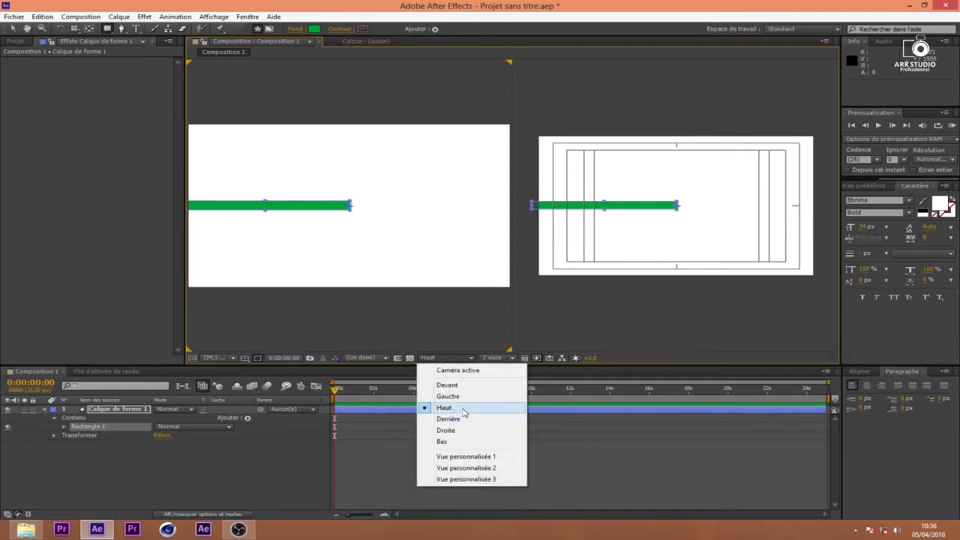
{"action": "left_click", "coordinate": [464, 410]}
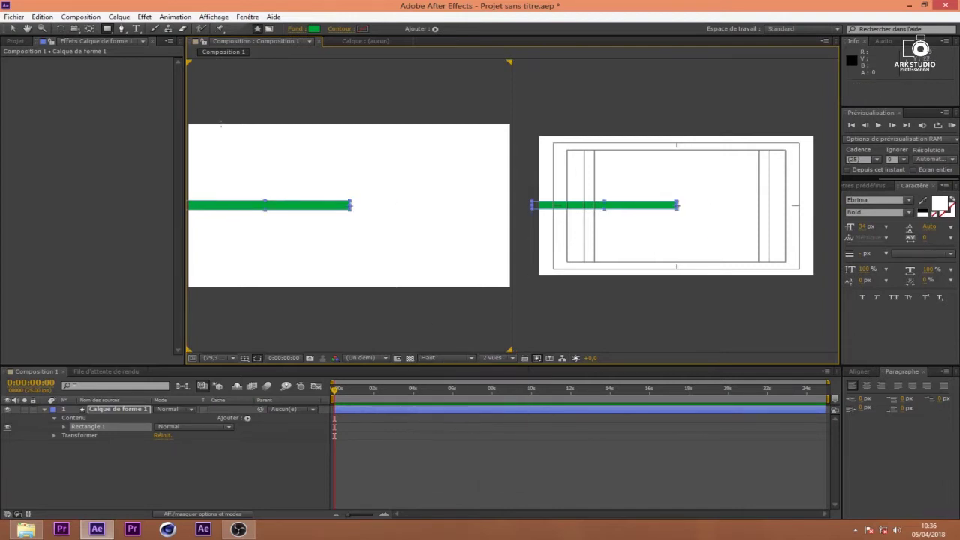
- Move the green bar layer's anchor point to the bar's left end
{"action": "left_click", "coordinate": [118, 412]}
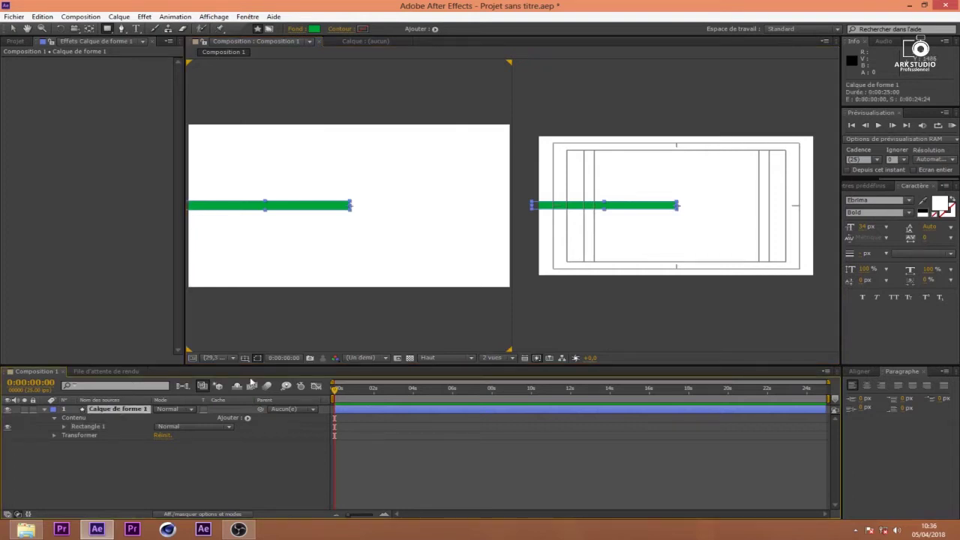
{"action": "left_click", "coordinate": [679, 210]}
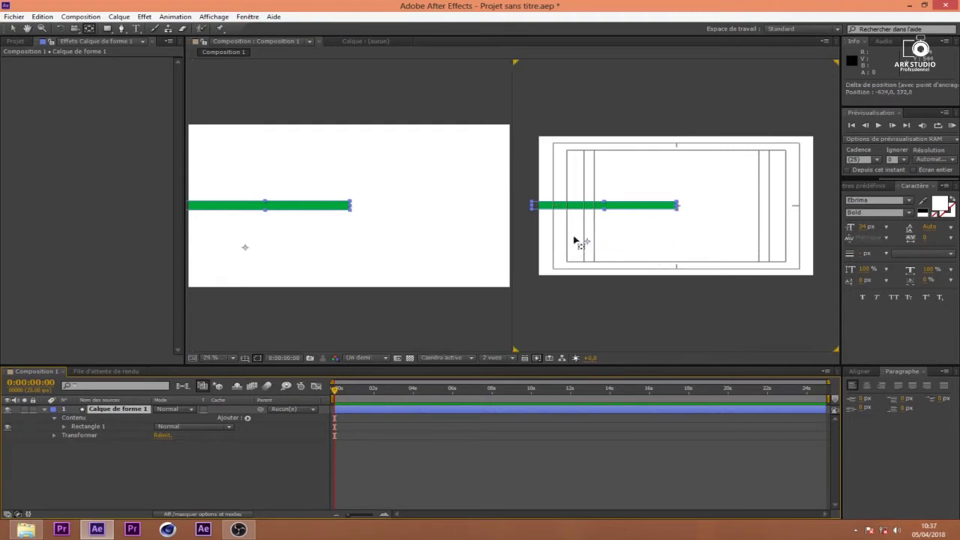
{"action": "left_click", "coordinate": [532, 209]}
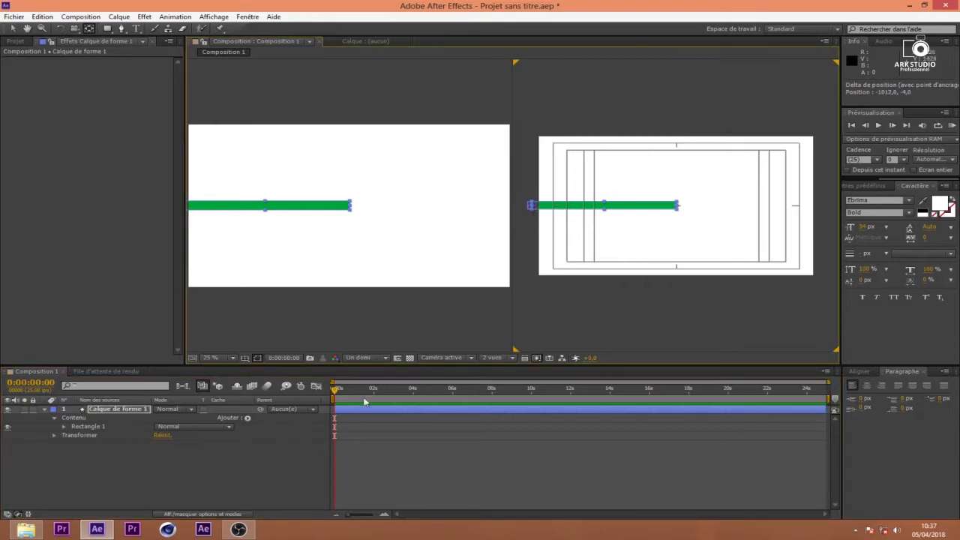
- Keyframe the bar's scale from 0% at 0:00:00:00 to 100% at 0:00:01:24 and scrub through the growth animation
{"action": "left_click_drag", "start_coordinate": [371, 390], "coordinate": [368, 413]}
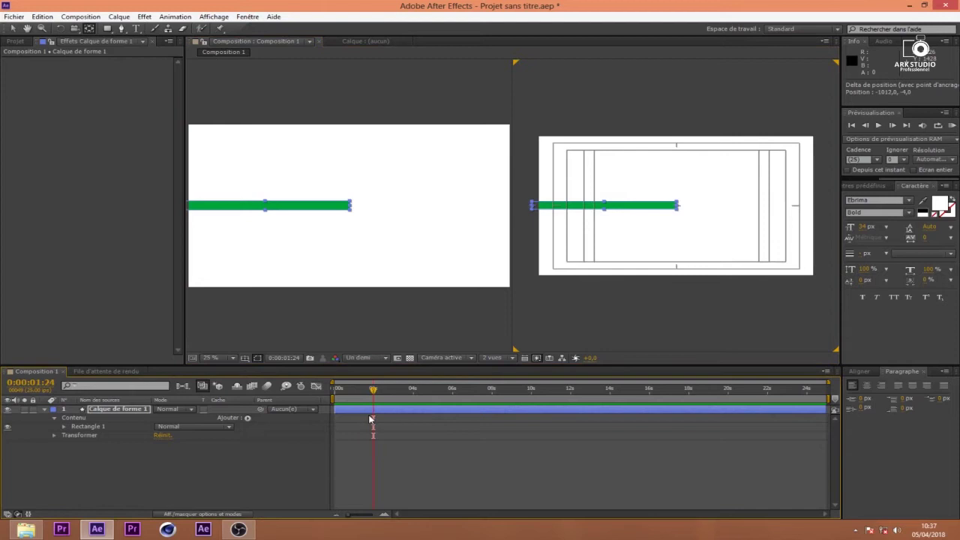
{"action": "key", "text": "s"}
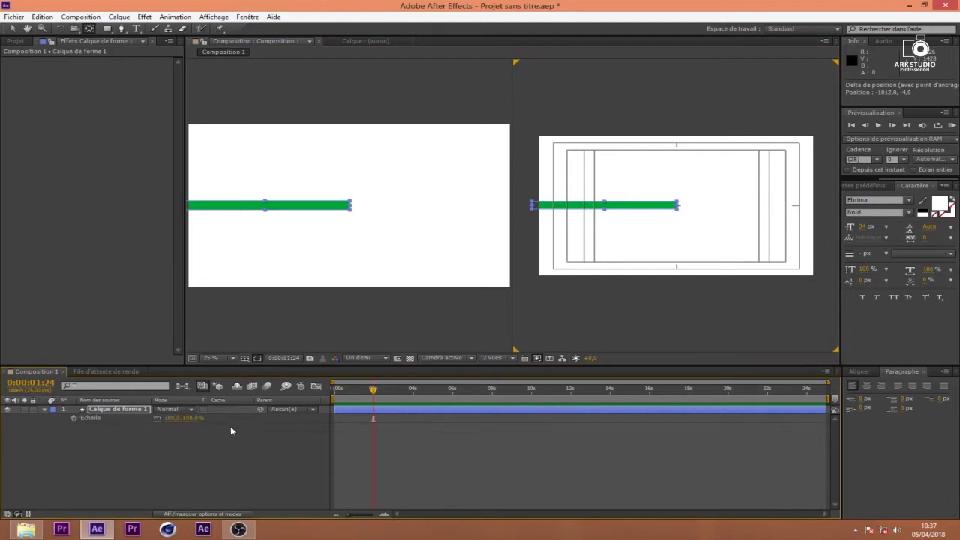
{"action": "left_click", "coordinate": [74, 418]}
{"action": "left_click_drag", "start_coordinate": [372, 390], "coordinate": [330, 397]}
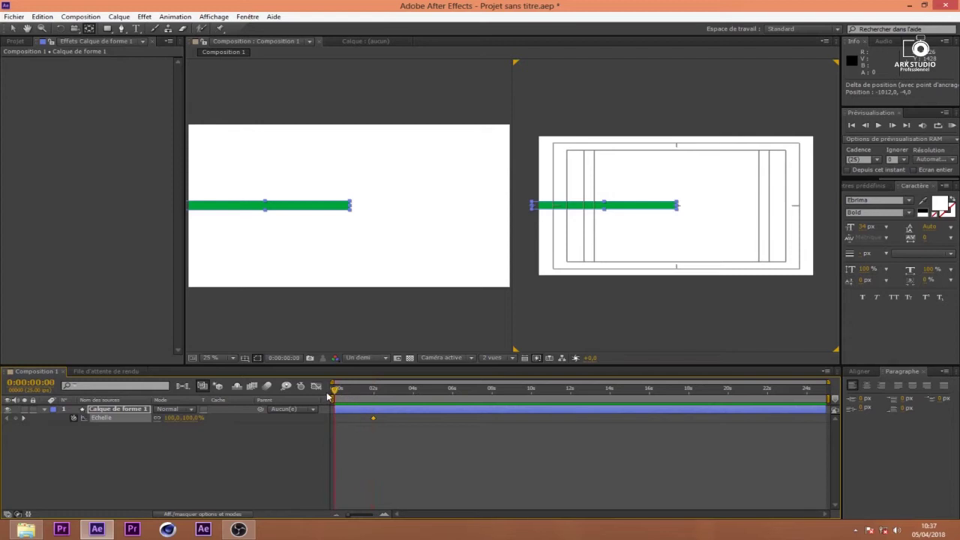
{"action": "left_click", "coordinate": [172, 418]}
{"action": "type", "text": "0"}
{"action": "key", "text": "Return"}
{"action": "left_click_drag", "start_coordinate": [336, 391], "coordinate": [375, 398]}
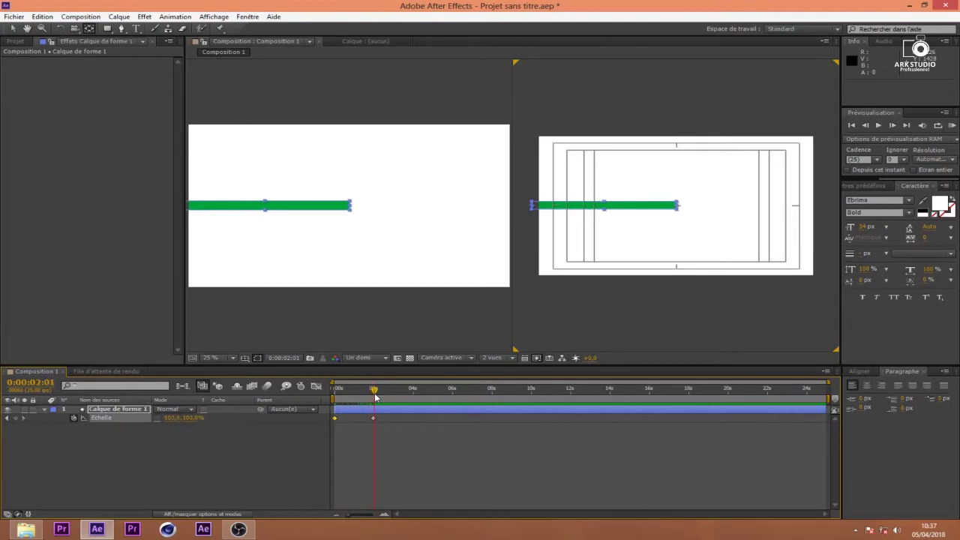
- Duplicate the green bar layer and place the duplicate beneath the original in the layer stack
{"action": "left_click", "coordinate": [45, 410]}
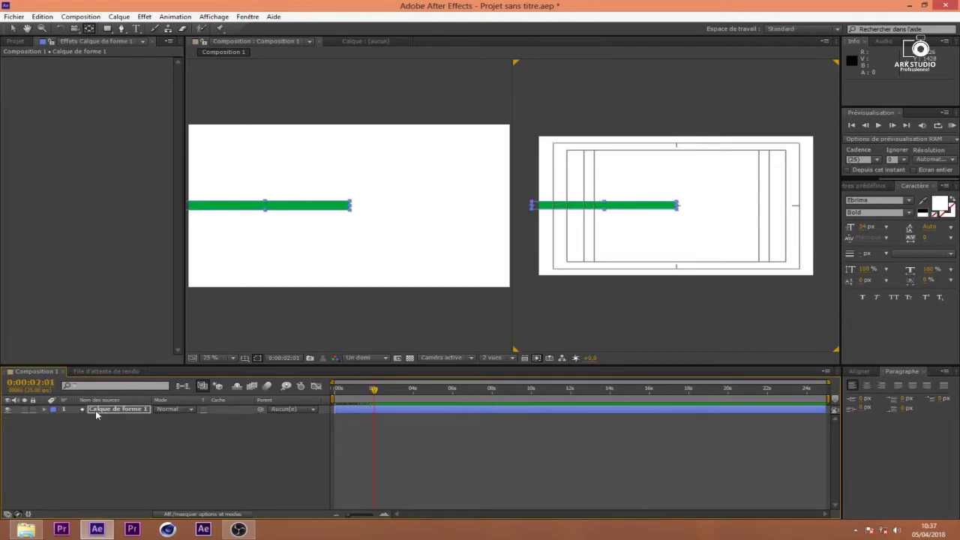
{"action": "left_click", "coordinate": [129, 409]}
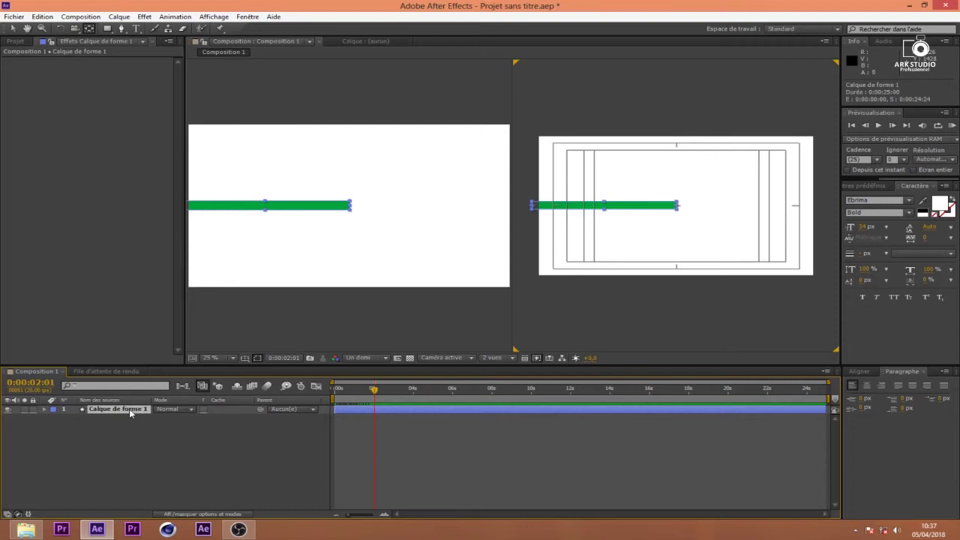
{"action": "key", "text": "ctrl+d"}
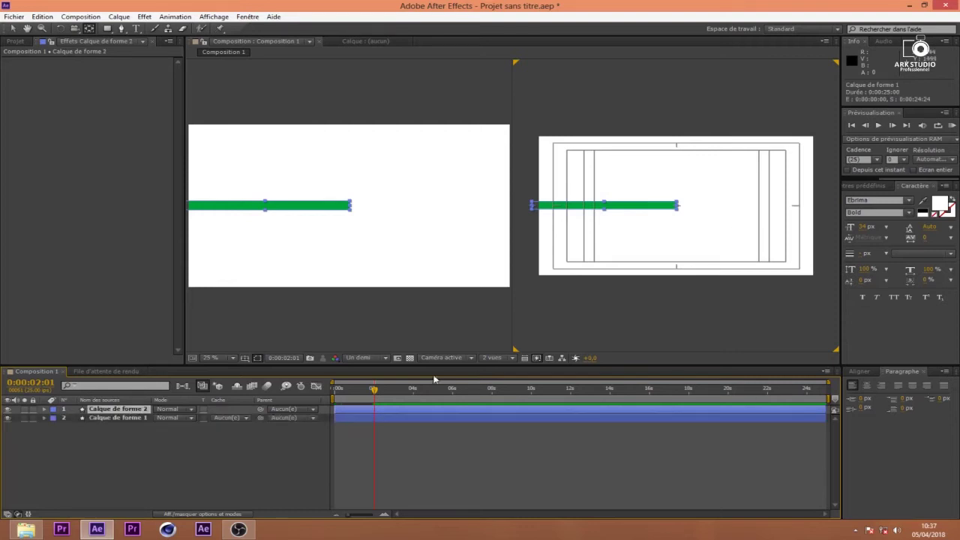
{"action": "key", "text": "v"}
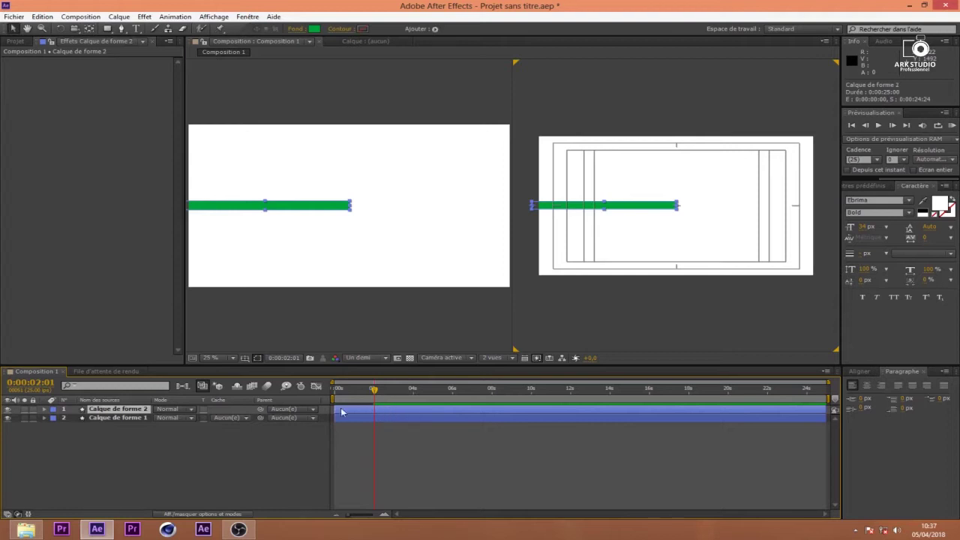
{"action": "left_click_drag", "start_coordinate": [137, 409], "coordinate": [134, 420]}
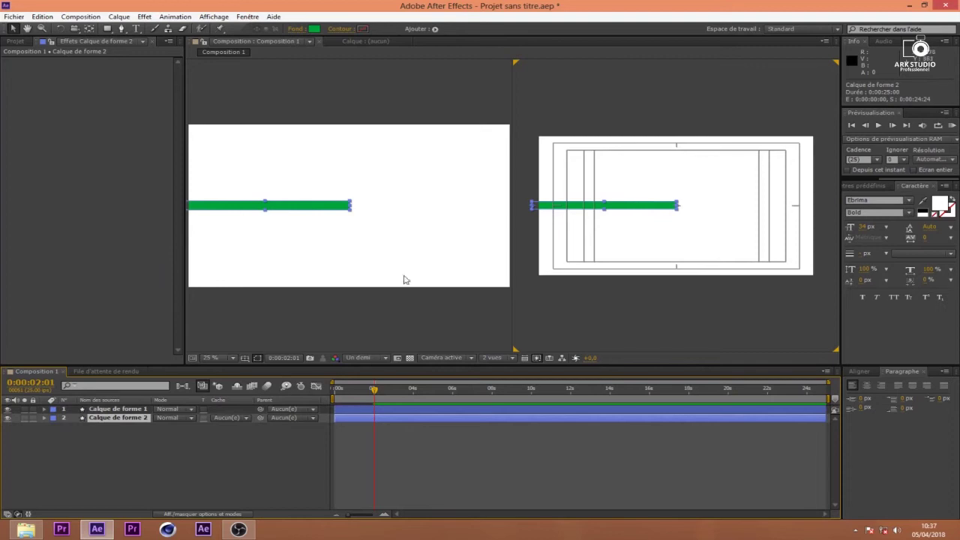
- Show the layer switches and make both bar layers 3D
{"action": "left_click", "coordinate": [440, 283]}
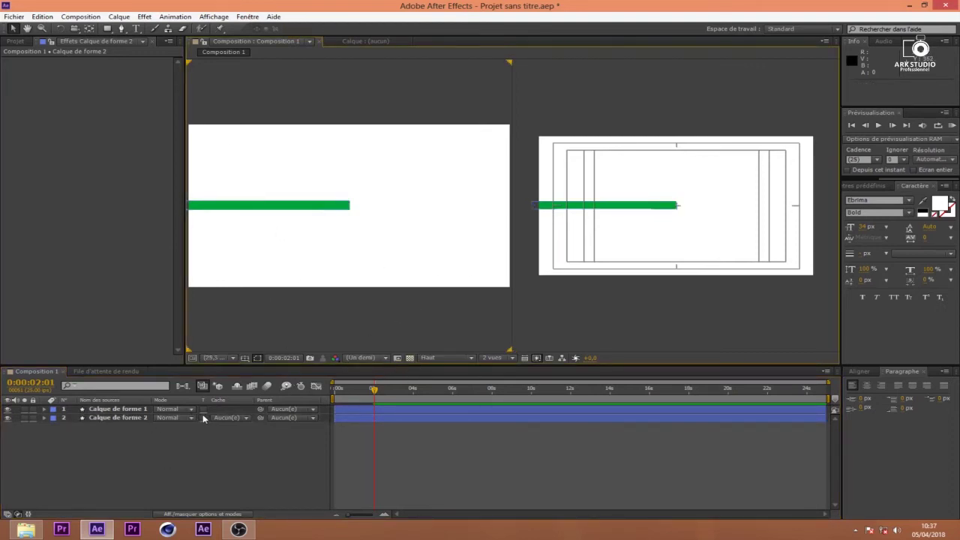
{"action": "left_click", "coordinate": [222, 514]}
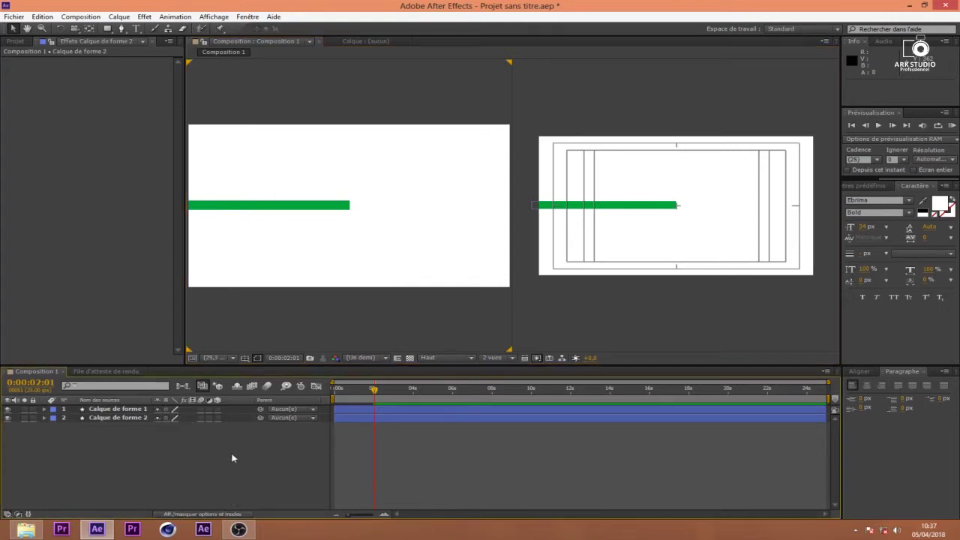
{"action": "left_click", "coordinate": [218, 409]}
{"action": "left_click", "coordinate": [218, 417]}
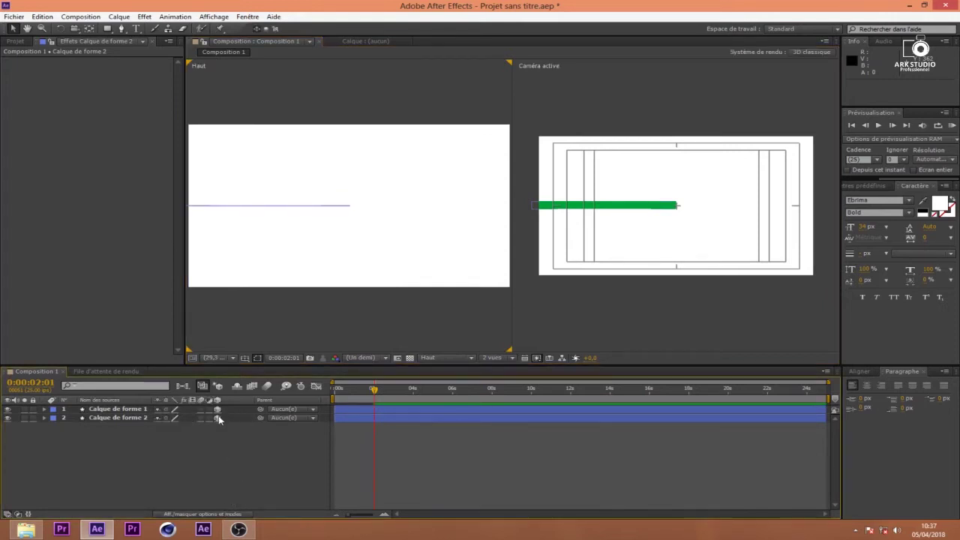
{"action": "left_click", "coordinate": [326, 205]}
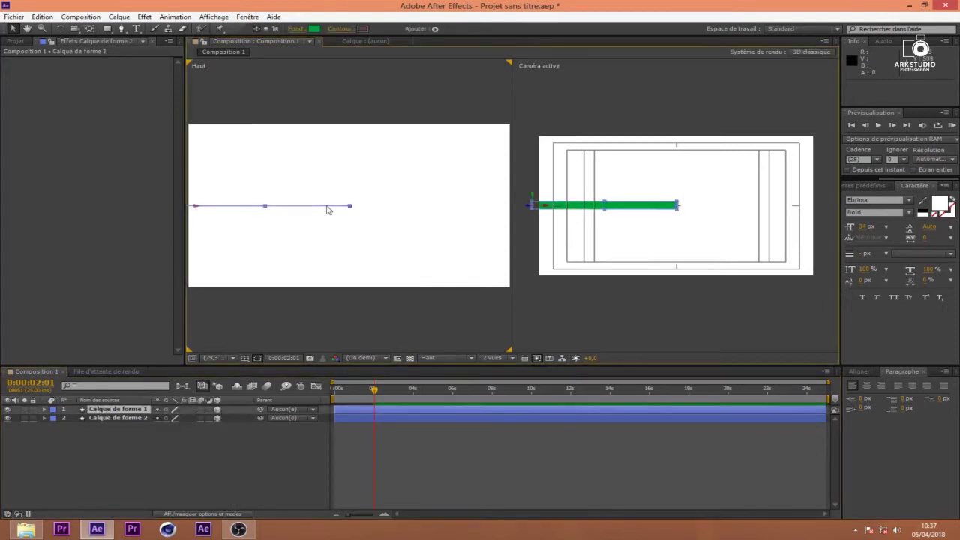
{"action": "left_click_drag", "start_coordinate": [198, 211], "coordinate": [294, 217]}
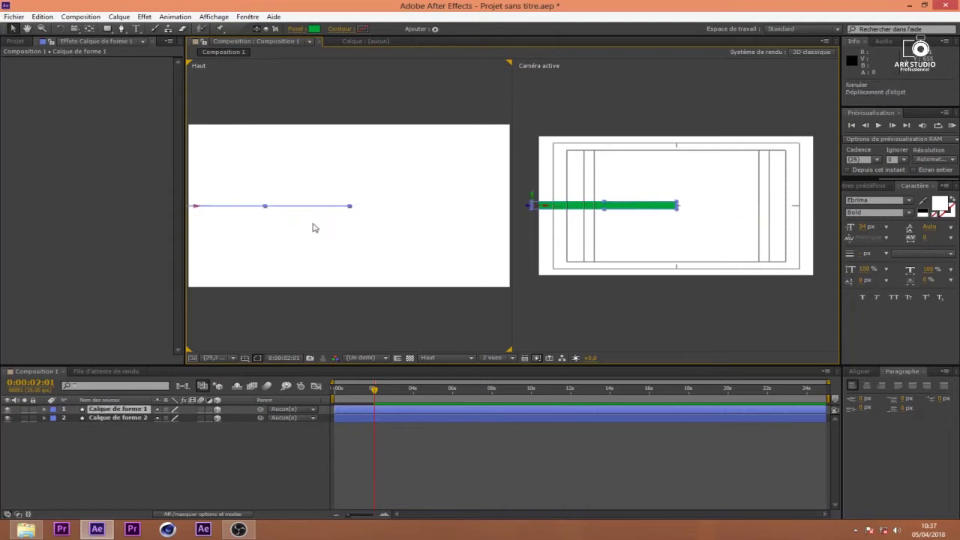
{"action": "scroll", "coordinate": [234, 217], "scroll_direction": "down", "scroll_amount": 2}
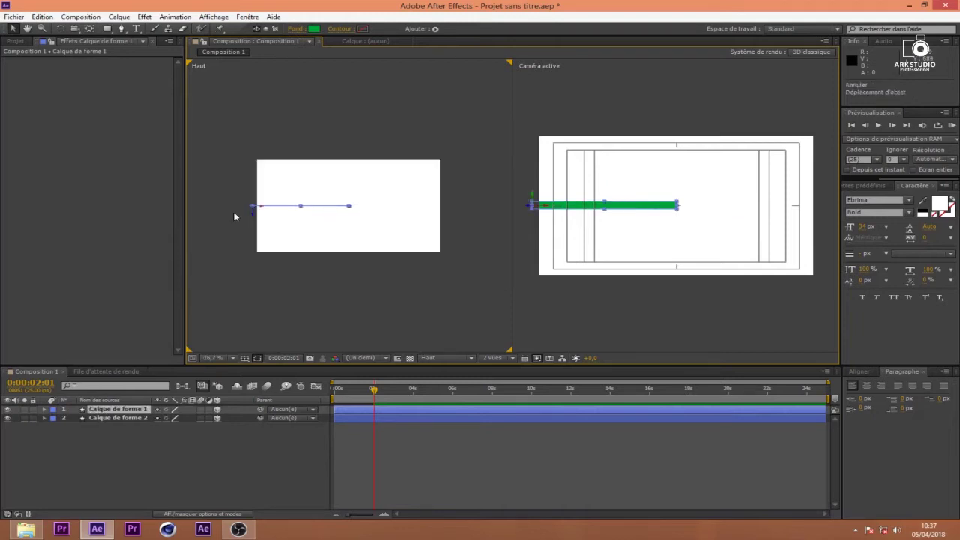
{"action": "key", "text": "y"}
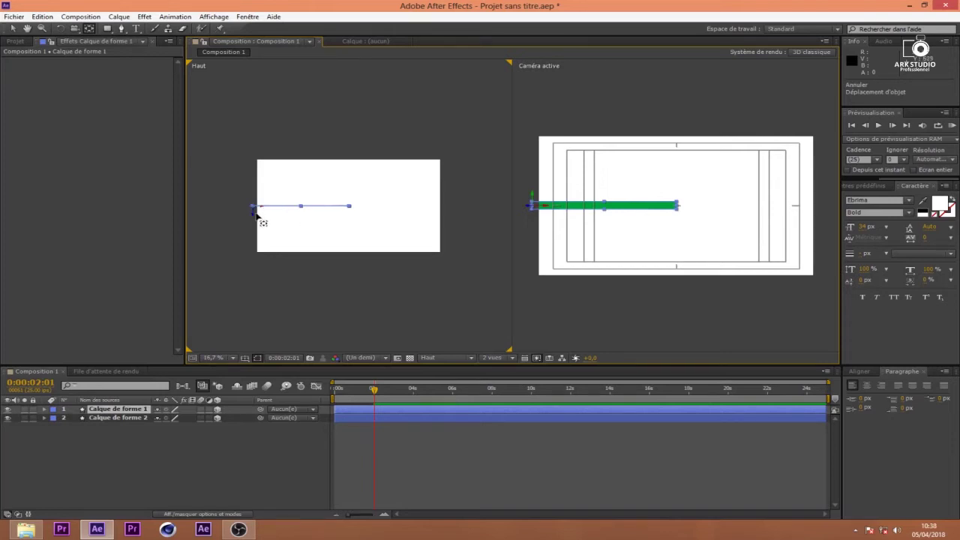
{"action": "scroll", "coordinate": [253, 218], "scroll_direction": "up", "scroll_amount": 2}
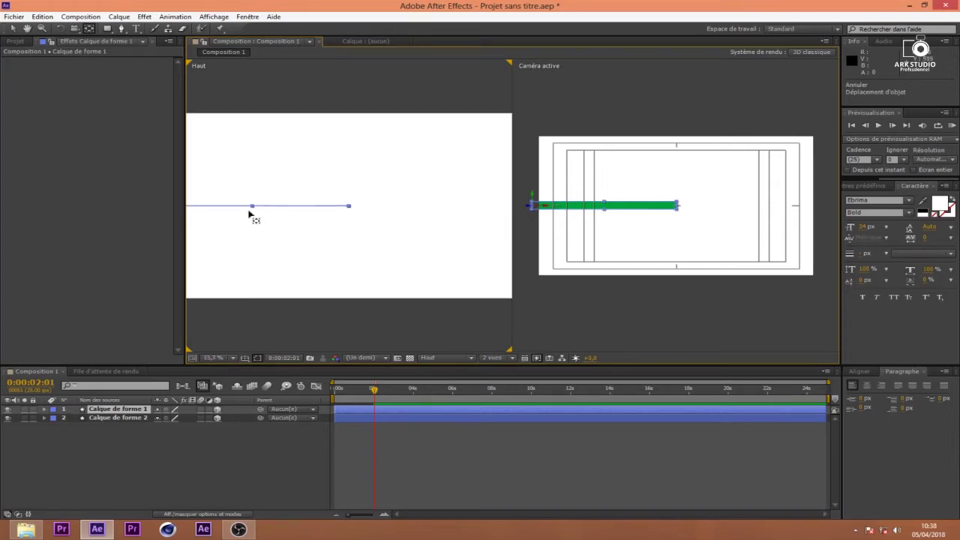
{"action": "left_click", "coordinate": [555, 212]}
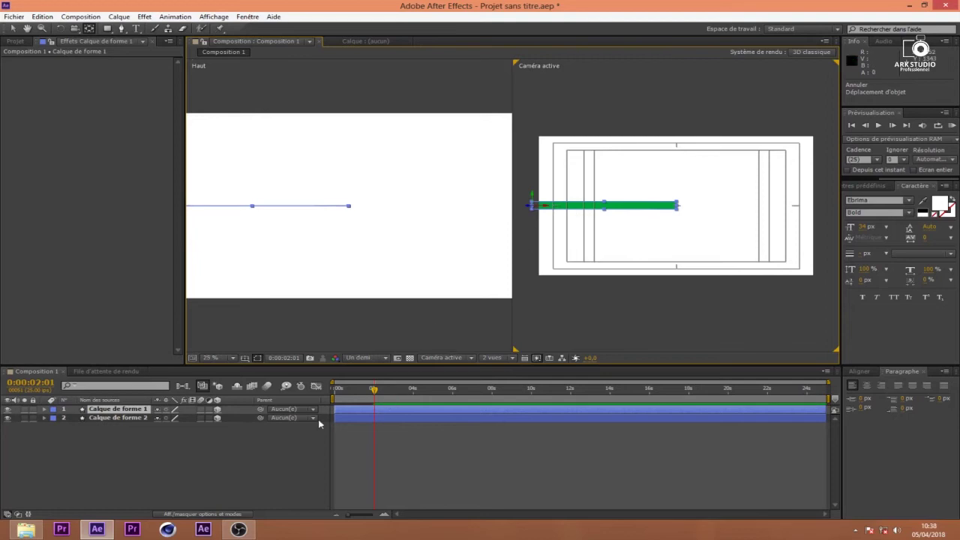
{"action": "left_click", "coordinate": [359, 443]}
{"action": "left_click", "coordinate": [139, 410]}
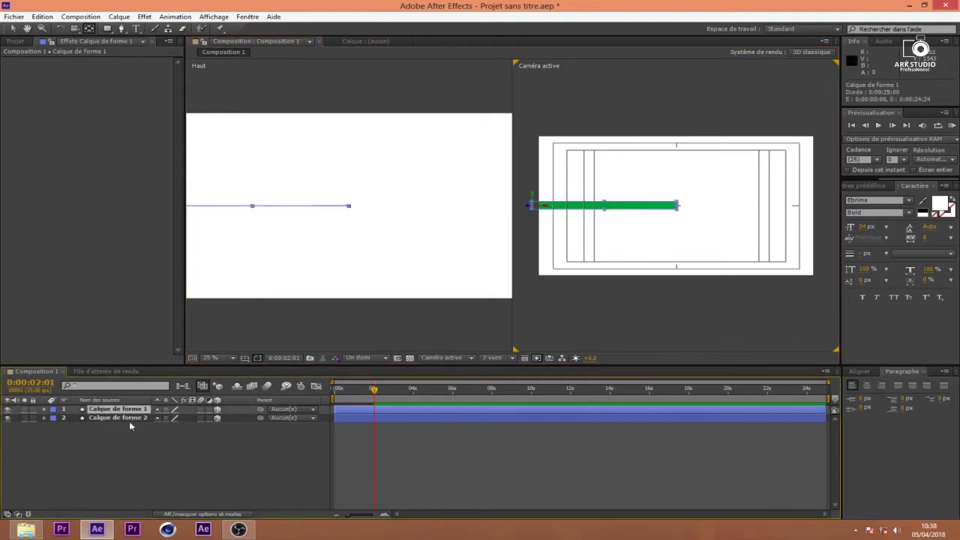
- Move the anchor point of the Calque de forme 2 bar to the bar's right end at the composition centre
{"action": "left_click", "coordinate": [130, 418]}
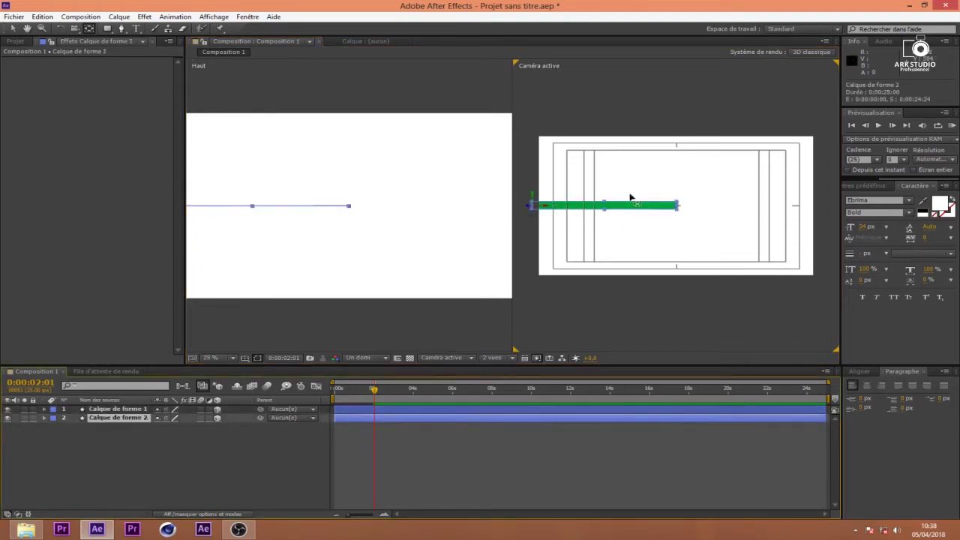
{"action": "scroll", "coordinate": [532, 210], "scroll_direction": "up", "scroll_amount": 2}
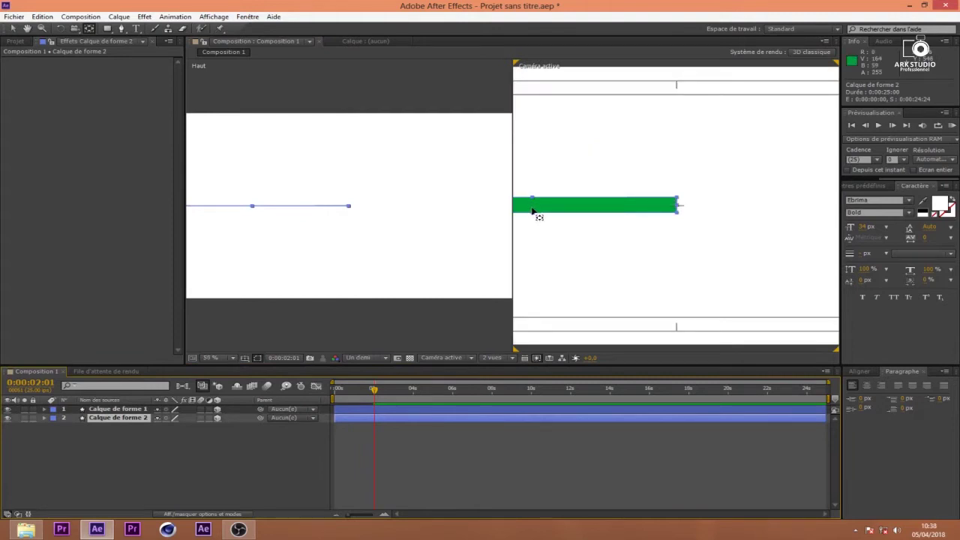
{"action": "key", "text": "h"}
{"action": "left_click_drag", "start_coordinate": [568, 209], "coordinate": [754, 215]}
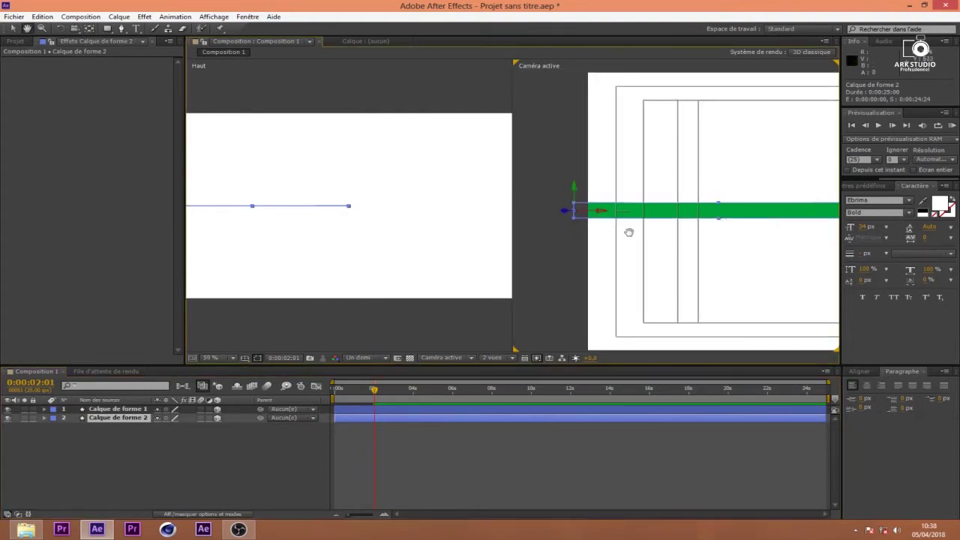
{"action": "key", "text": "y"}
{"action": "left_click_drag", "start_coordinate": [575, 210], "coordinate": [864, 217]}
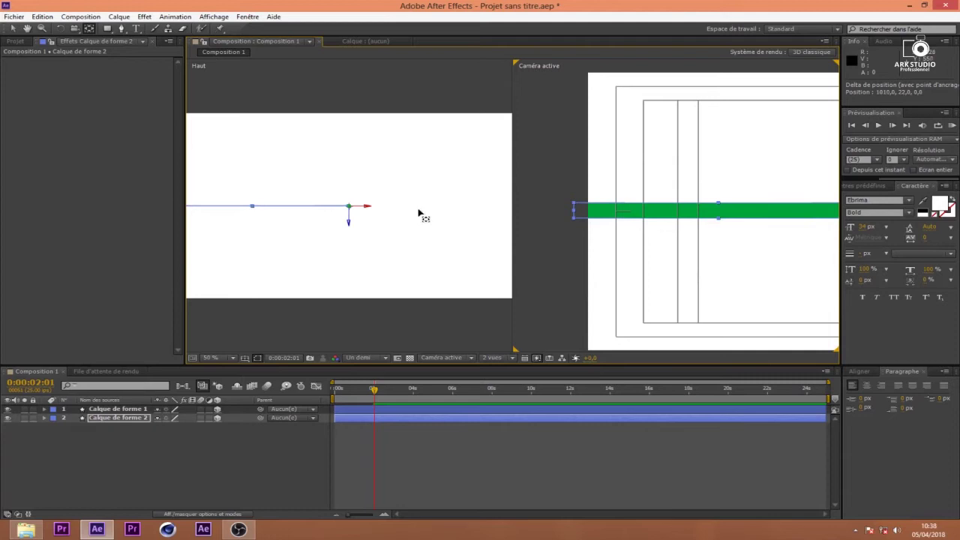
- Set the Y rotation of Calque de forme 2 to -90° and collapse its properties
{"action": "scroll", "coordinate": [420, 214], "scroll_direction": "down", "scroll_amount": 1}
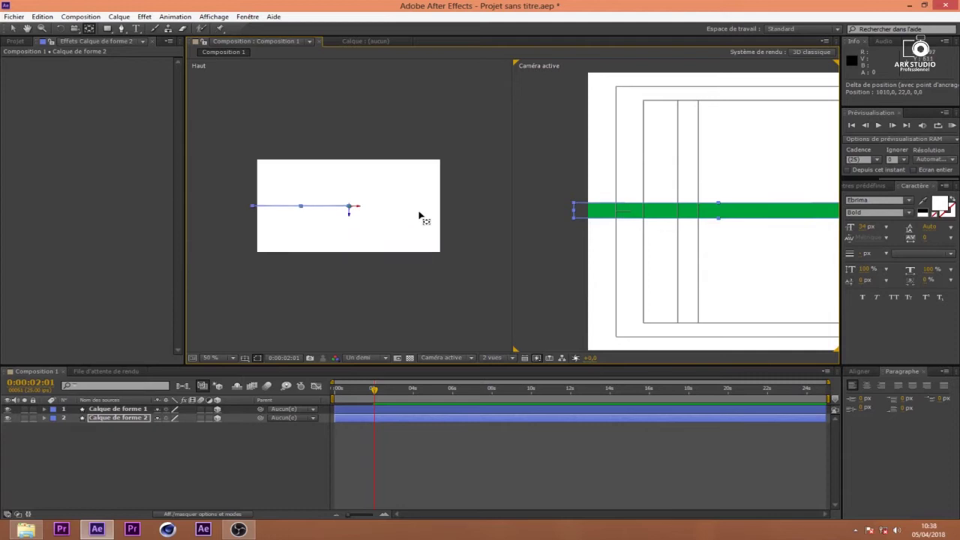
{"action": "left_click", "coordinate": [45, 417]}
{"action": "left_click", "coordinate": [54, 436]}
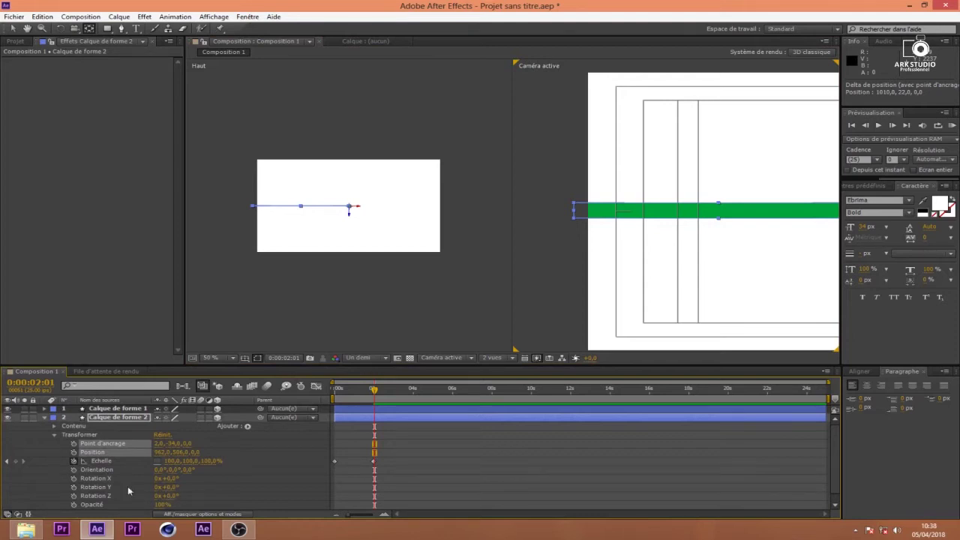
{"action": "mouse_move", "coordinate": [167, 488]}
{"action": "left_mouse_down"}
{"action": "mouse_move", "coordinate": [197, 488]}
{"action": "mouse_move", "coordinate": [170, 488]}
{"action": "left_mouse_up"}
{"action": "left_click", "coordinate": [170, 488]}
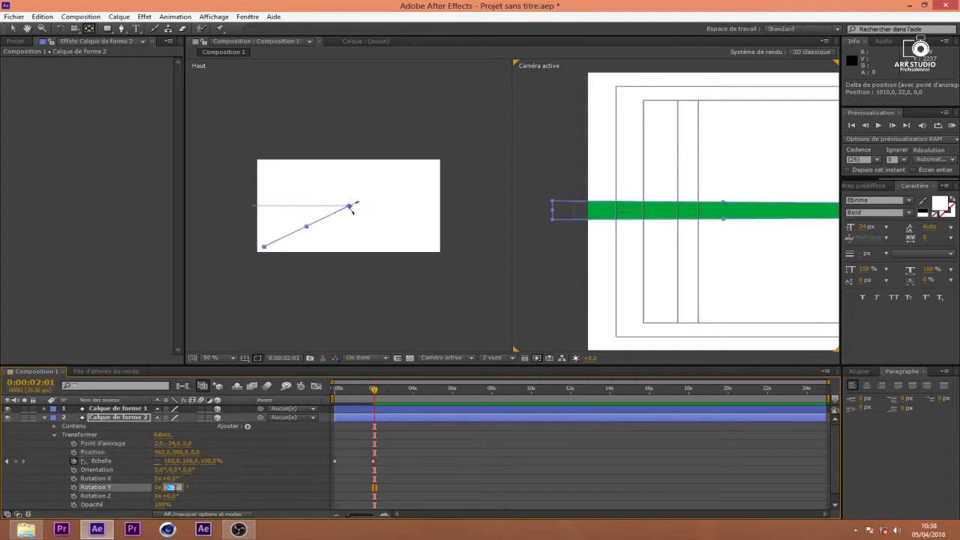
{"action": "type", "text": "0,0"}
{"action": "key", "text": "Return"}
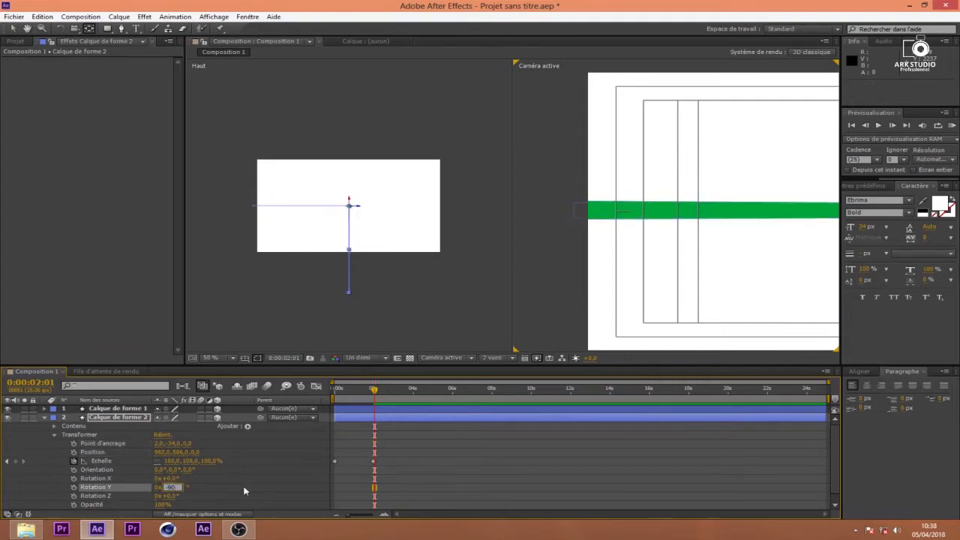
{"action": "scroll", "coordinate": [703, 211], "scroll_direction": "down", "scroll_amount": 2}
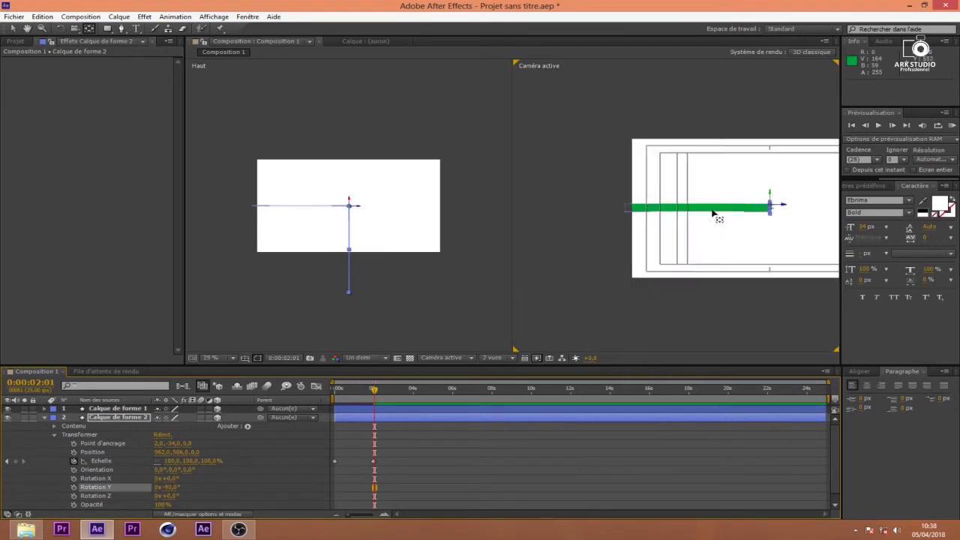
{"action": "left_click", "coordinate": [45, 418]}
- Duplicate Calque de forme 1 and place the duplicate beneath the other bars in the layer stack
{"action": "left_click", "coordinate": [128, 410]}
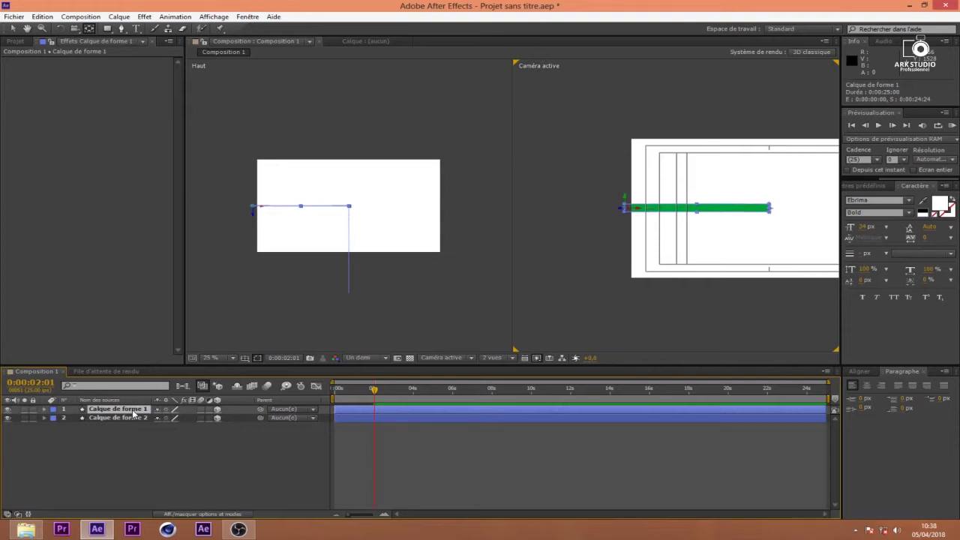
{"action": "key", "text": "ctrl+d"}
{"action": "left_click_drag", "start_coordinate": [135, 412], "coordinate": [140, 439]}
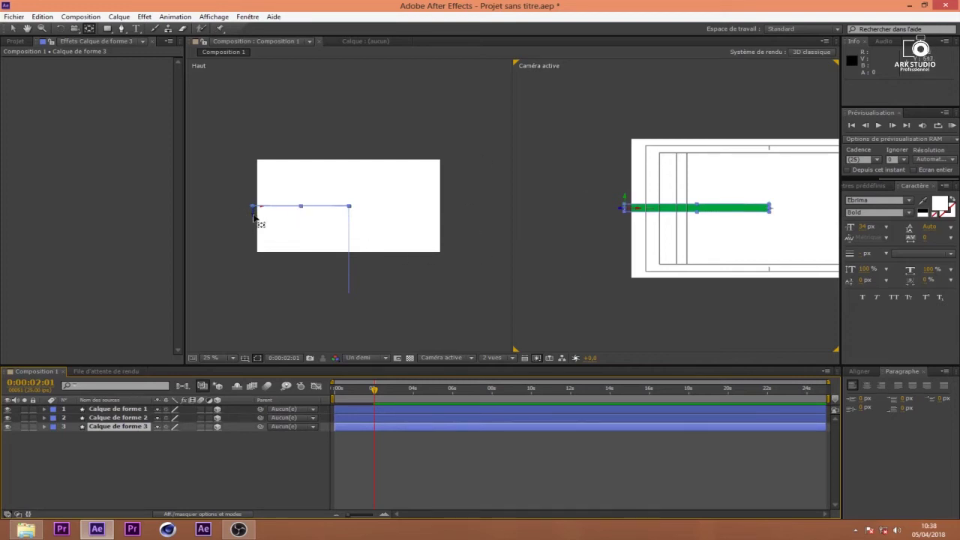
- Move Calque de forme 3 in the top view to the free end of the perpendicular bar, at about 958, 536, -1020
{"action": "key", "text": "v"}
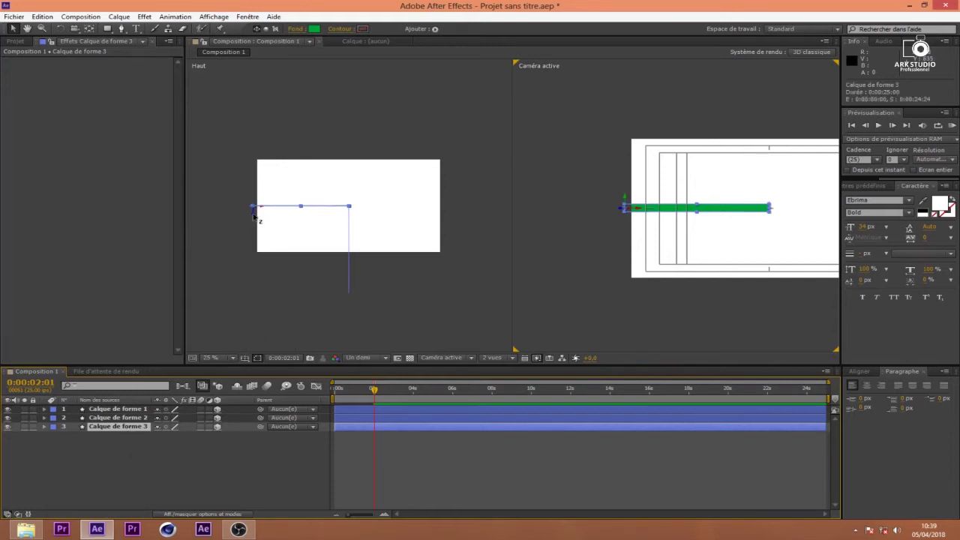
{"action": "left_click_drag", "start_coordinate": [255, 217], "coordinate": [258, 302]}
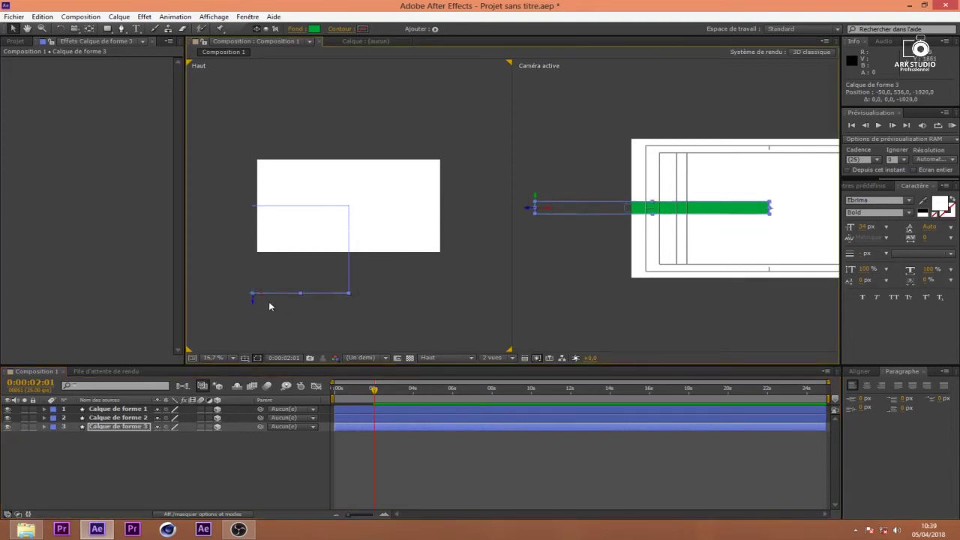
{"action": "left_click_drag", "start_coordinate": [262, 299], "coordinate": [357, 298]}
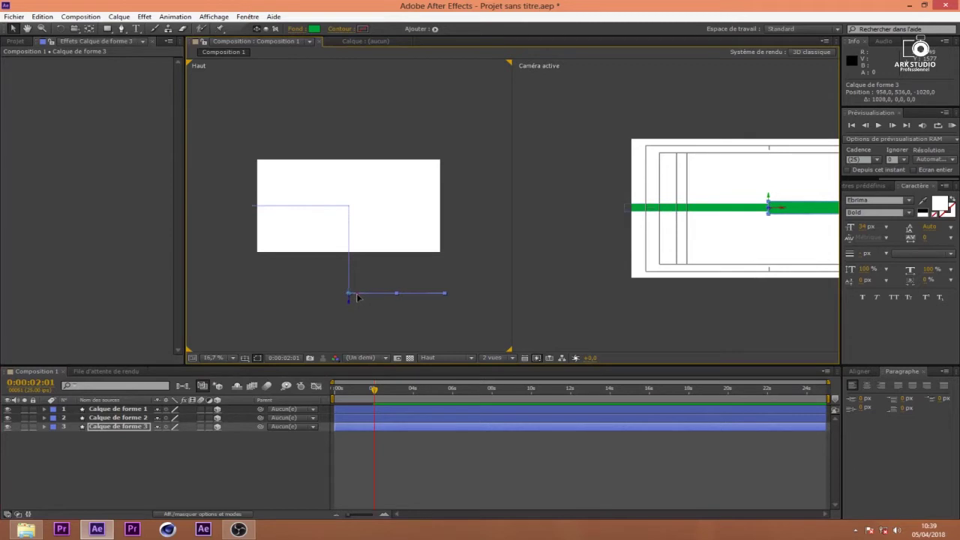
- Fine-tune the position of Calque de forme 3 to about 962, 536, -1012 so its start meets the perpendicular bar's end exactly
{"action": "scroll", "coordinate": [351, 283], "scroll_direction": "up", "scroll_amount": 5}
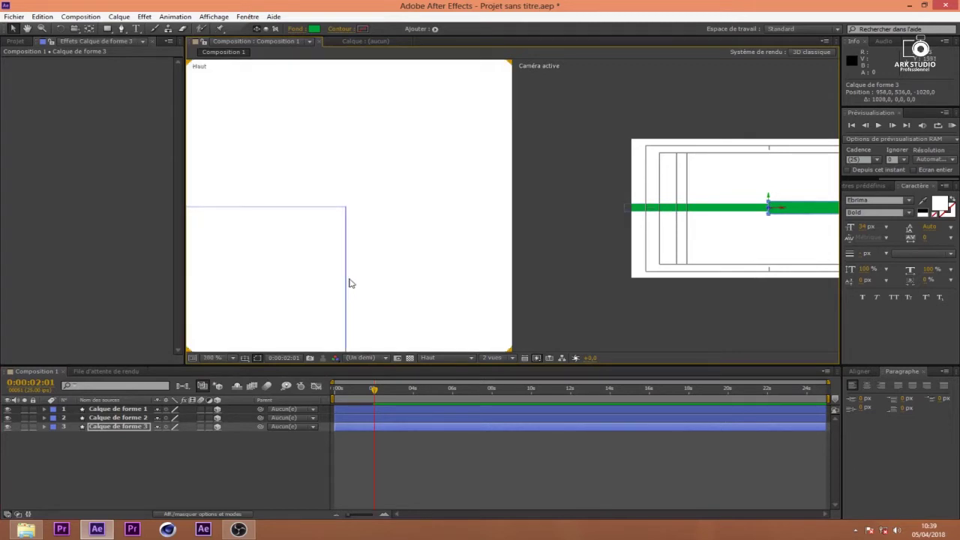
{"action": "key", "text": "space"}
{"action": "left_click_drag", "start_coordinate": [373, 248], "coordinate": [407, 61]}
{"action": "left_click_drag", "start_coordinate": [396, 280], "coordinate": [375, 83]}
{"action": "left_click_drag", "start_coordinate": [399, 255], "coordinate": [397, 115]}
{"action": "left_click_drag", "start_coordinate": [416, 323], "coordinate": [397, 99]}
{"action": "left_click_drag", "start_coordinate": [414, 195], "coordinate": [409, 138]}
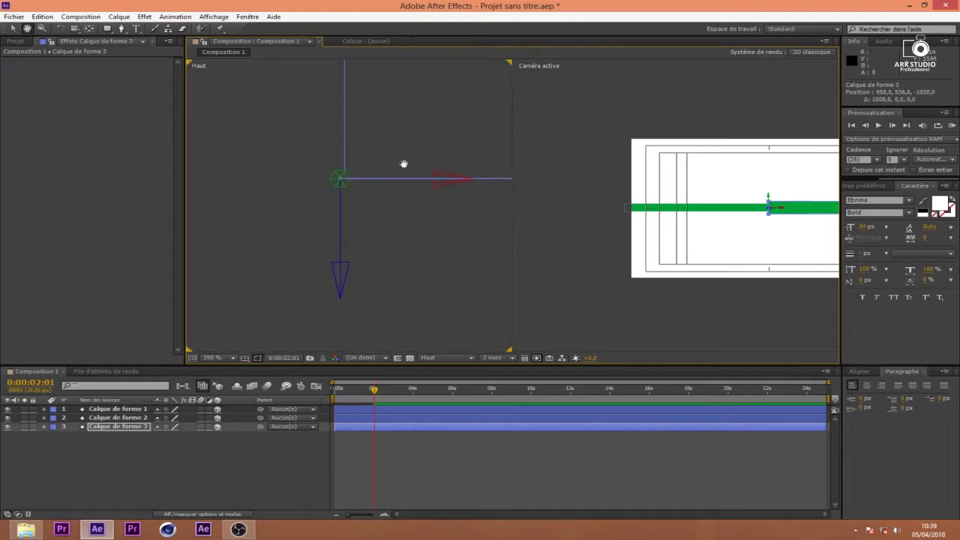
{"action": "left_click_drag", "start_coordinate": [367, 180], "coordinate": [372, 180]}
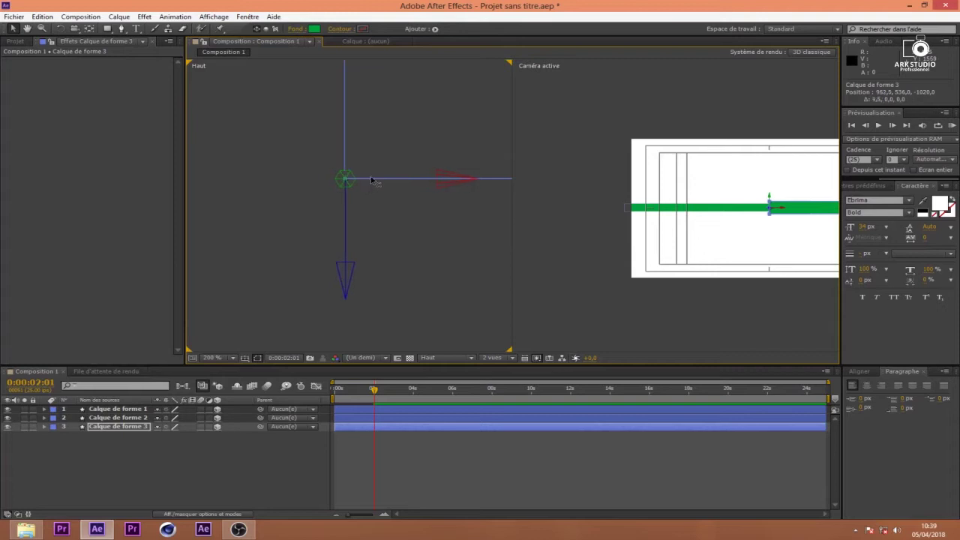
{"action": "left_click_drag", "start_coordinate": [345, 211], "coordinate": [345, 204]}
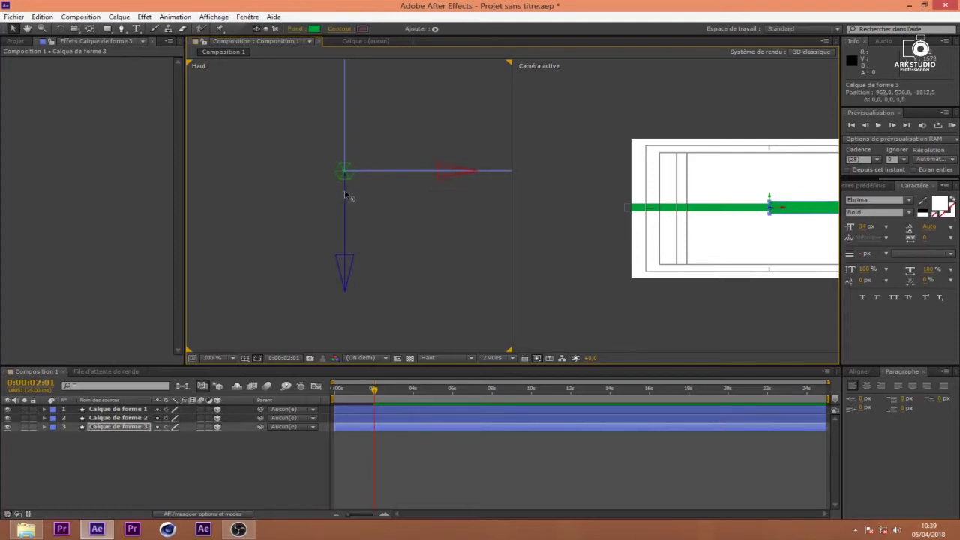
{"action": "left_click", "coordinate": [403, 201]}
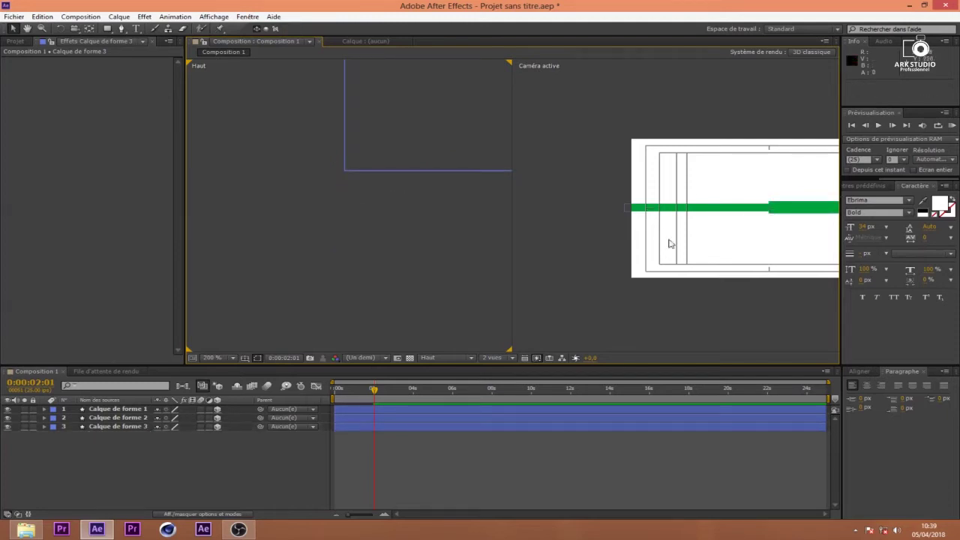
- Move the current time to 0:00:03:14 and select all three bar layers
{"action": "left_click", "coordinate": [112, 412]}
{"action": "left_click_drag", "start_coordinate": [373, 391], "coordinate": [401, 410]}
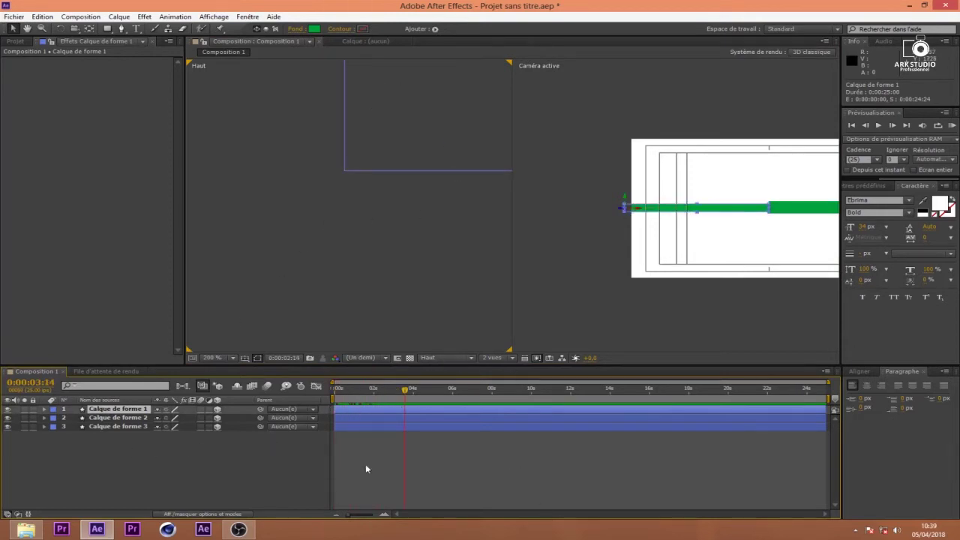
{"action": "left_click", "coordinate": [107, 433]}
{"action": "key", "text": "ctrl+a"}
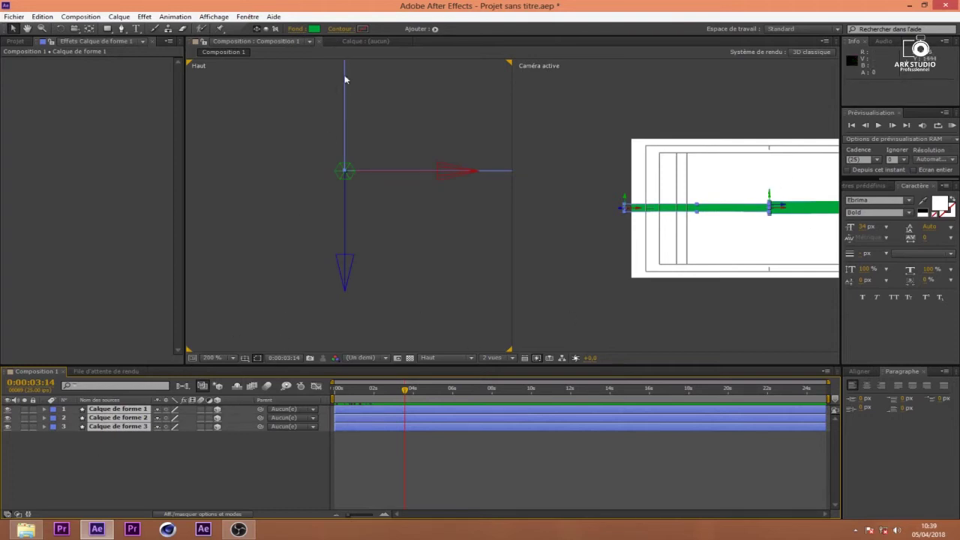
- Switch the viewer to a single active camera view fitted to the panel and deselect the layers
{"action": "left_click", "coordinate": [449, 357]}
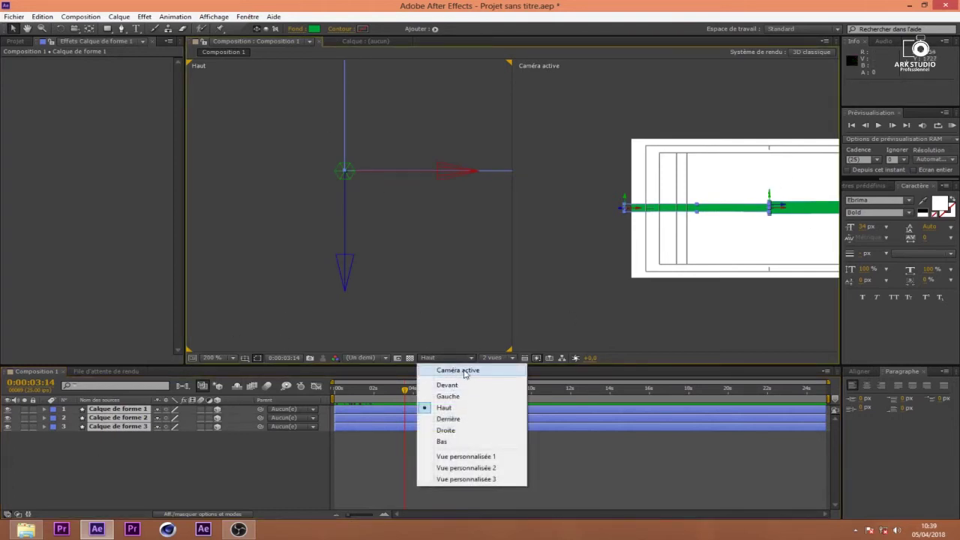
{"action": "left_click", "coordinate": [464, 373]}
{"action": "left_click", "coordinate": [508, 357]}
{"action": "left_click", "coordinate": [516, 370]}
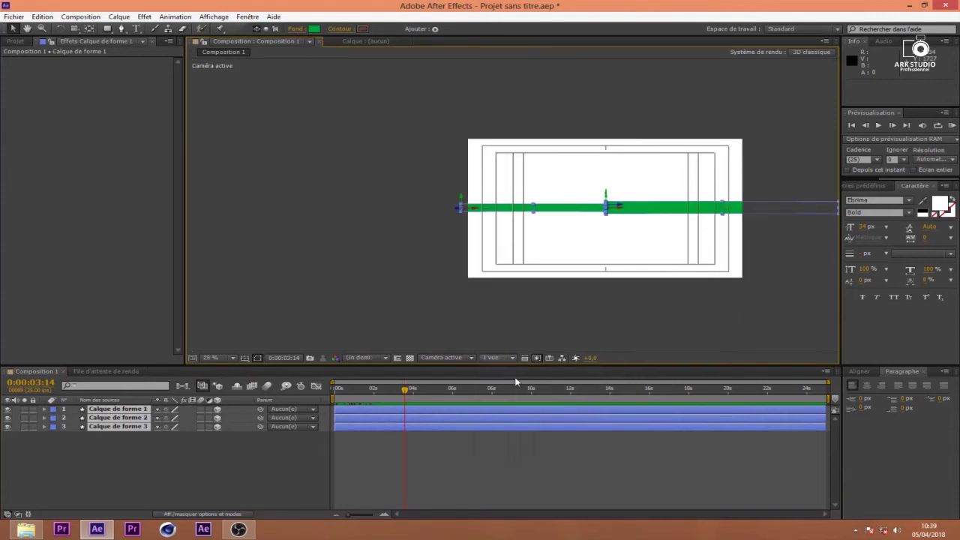
{"action": "left_click", "coordinate": [210, 358]}
{"action": "left_click", "coordinate": [250, 184]}
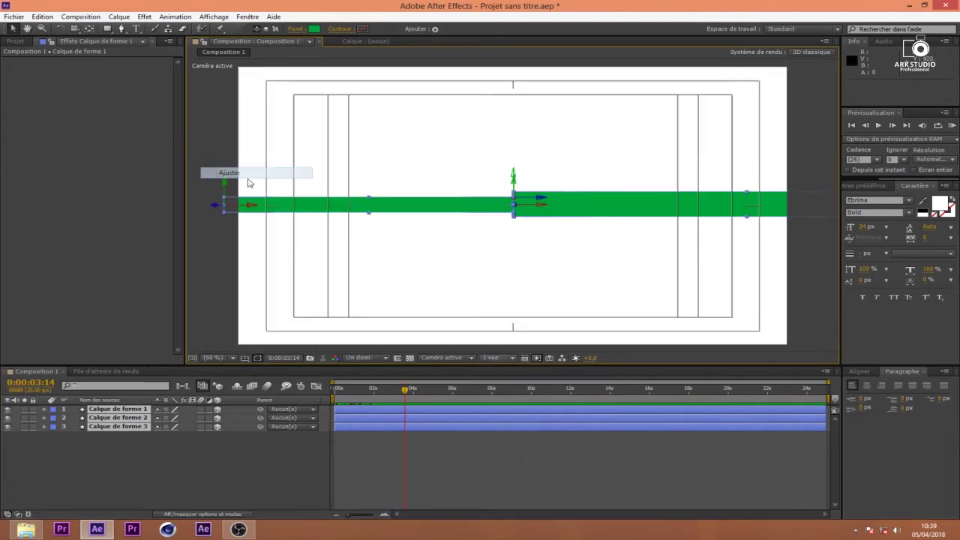
{"action": "left_click", "coordinate": [422, 452]}
- Reveal the scale keyframes of all three bar layers in the timeline
{"action": "left_click", "coordinate": [342, 407]}
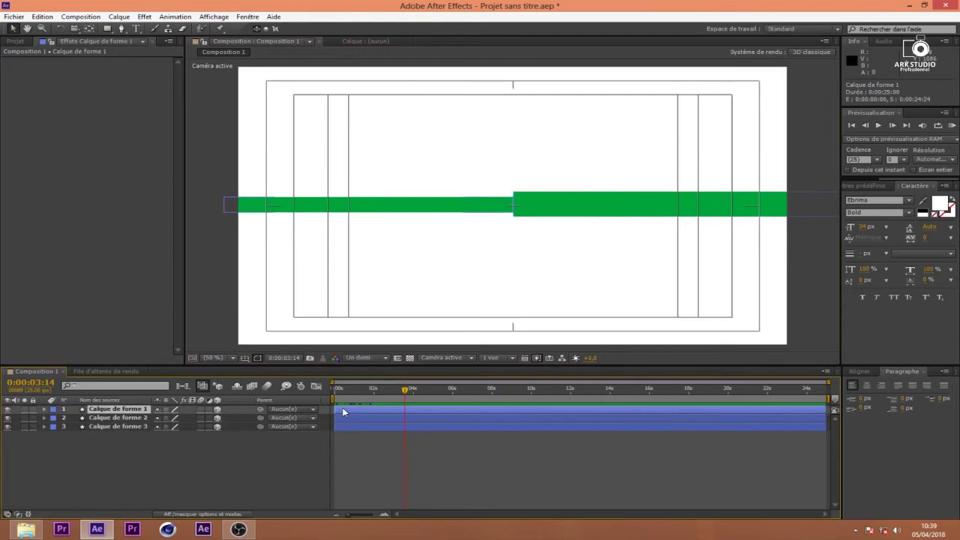
{"action": "left_click", "coordinate": [349, 419], "text": "ctrl"}
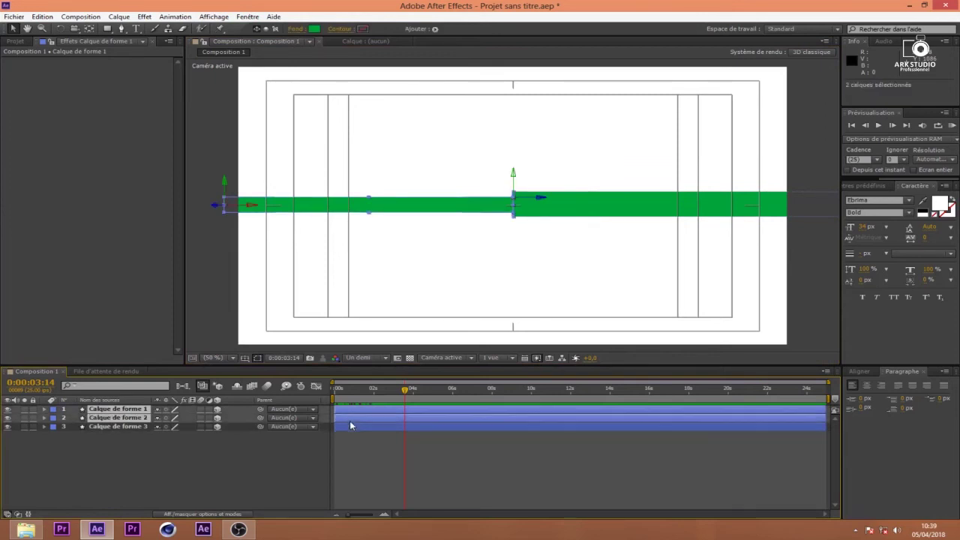
{"action": "left_click", "coordinate": [351, 427], "text": "ctrl"}
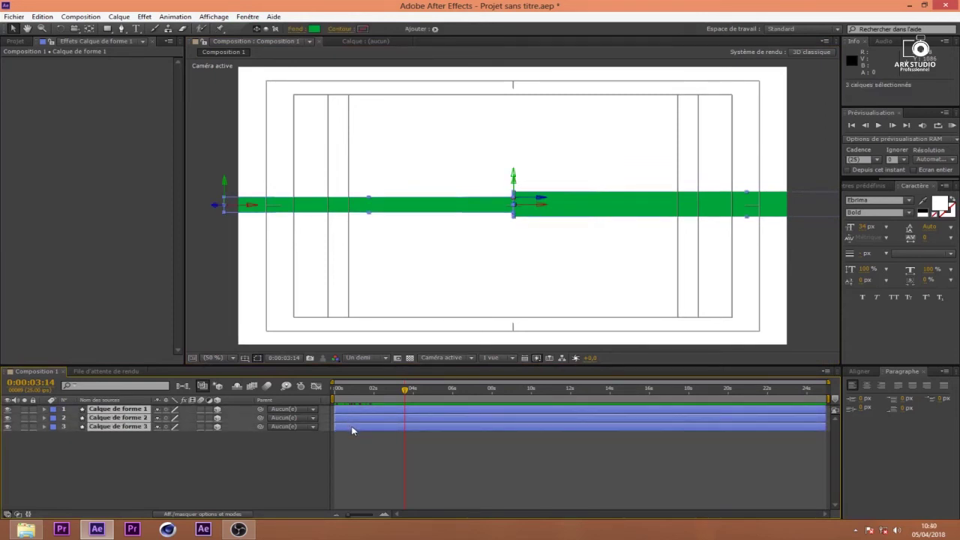
{"action": "key", "text": "s"}
{"action": "left_click", "coordinate": [409, 476]}
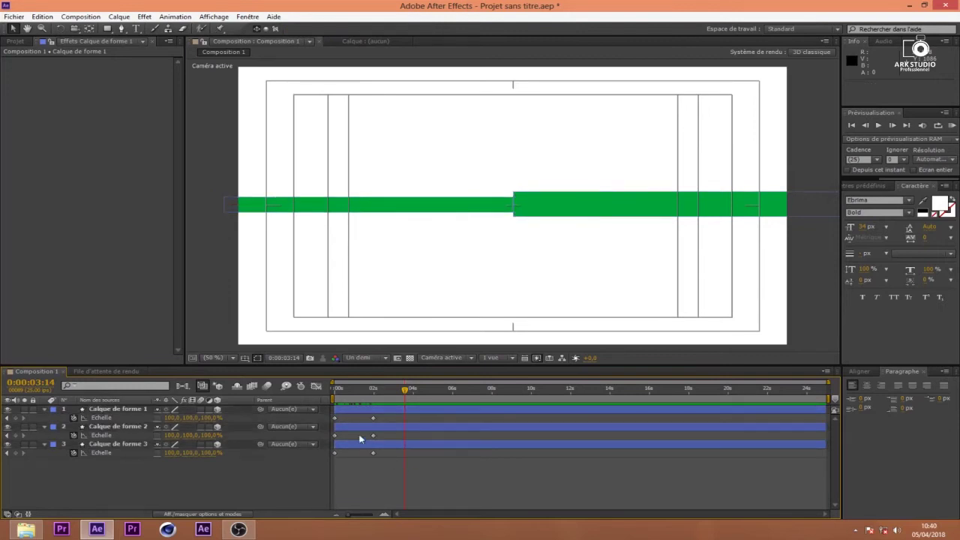
- Stagger the bar layers end to end, starting Calque de forme 3 at 0:00:03:22, and apply Easy Ease to all their scale keyframes
{"action": "left_click_drag", "start_coordinate": [358, 422], "coordinate": [444, 443]}
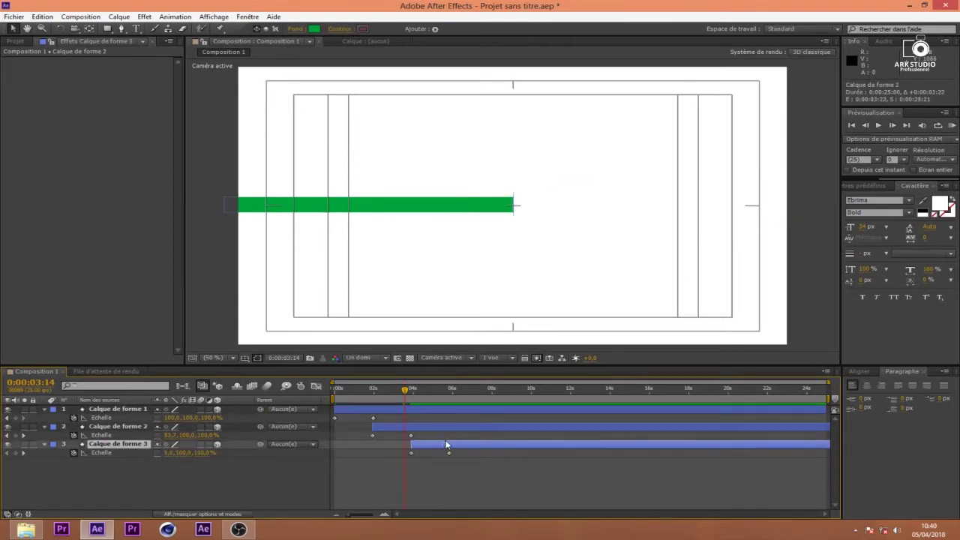
{"action": "left_click_drag", "start_coordinate": [368, 402], "coordinate": [452, 410]}
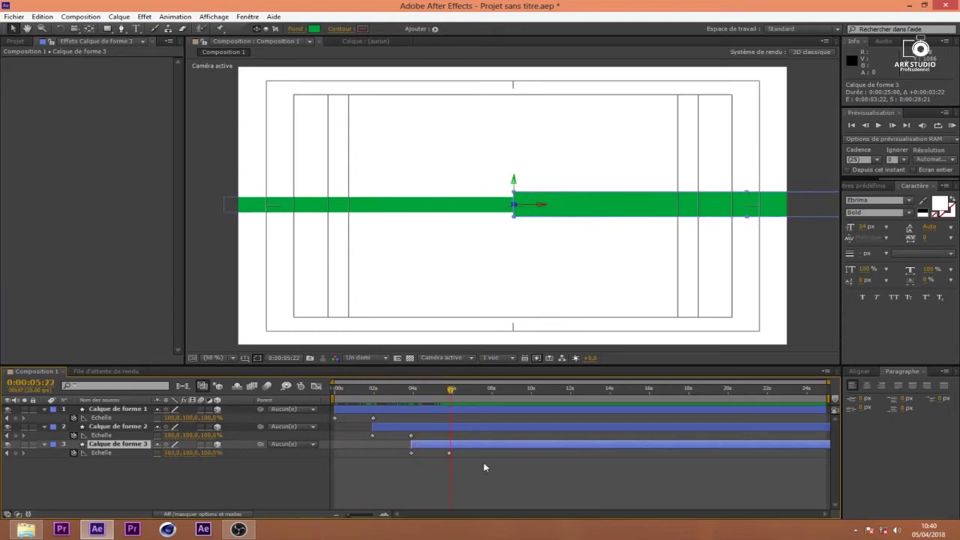
{"action": "left_click_drag", "start_coordinate": [496, 462], "coordinate": [313, 402]}
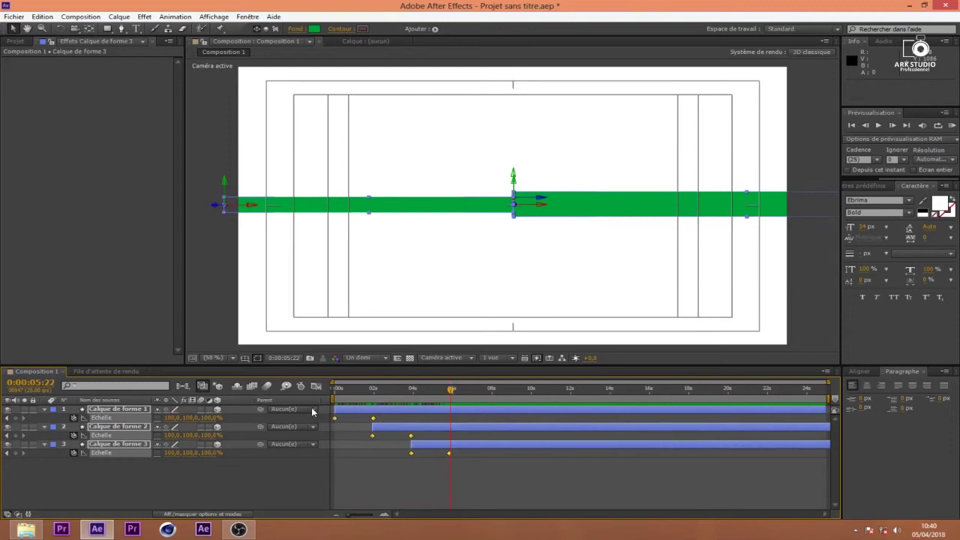
{"action": "key", "text": "F9"}
- End the work area just past 7 seconds and run a RAM preview of the growing bars
{"action": "left_click", "coordinate": [479, 400]}
{"action": "key", "text": "n"}
{"action": "left_click", "coordinate": [952, 125]}
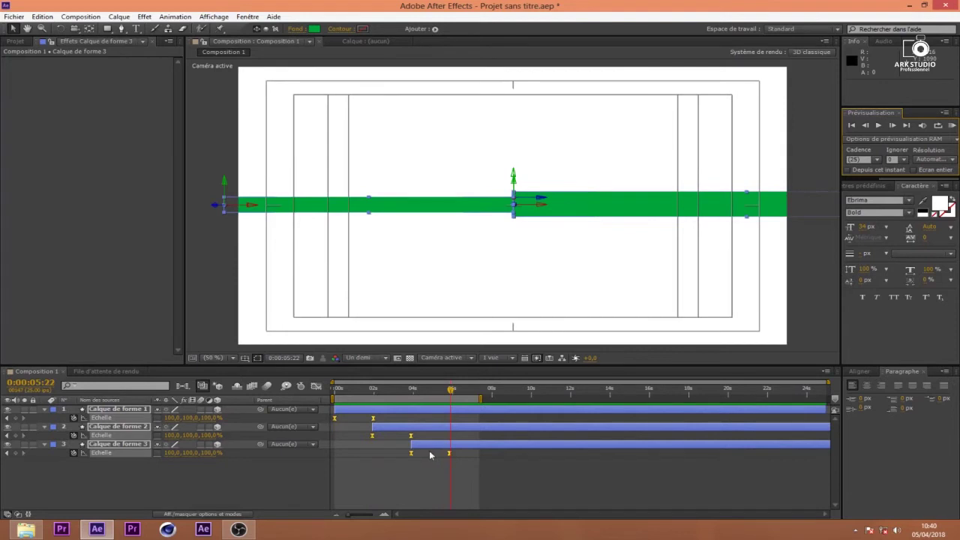
- Shorten each bar's scale animation to about 1.3 seconds and close up the stagger so the last bar finishes around 4 seconds
{"action": "left_click_drag", "start_coordinate": [451, 457], "coordinate": [411, 453]}
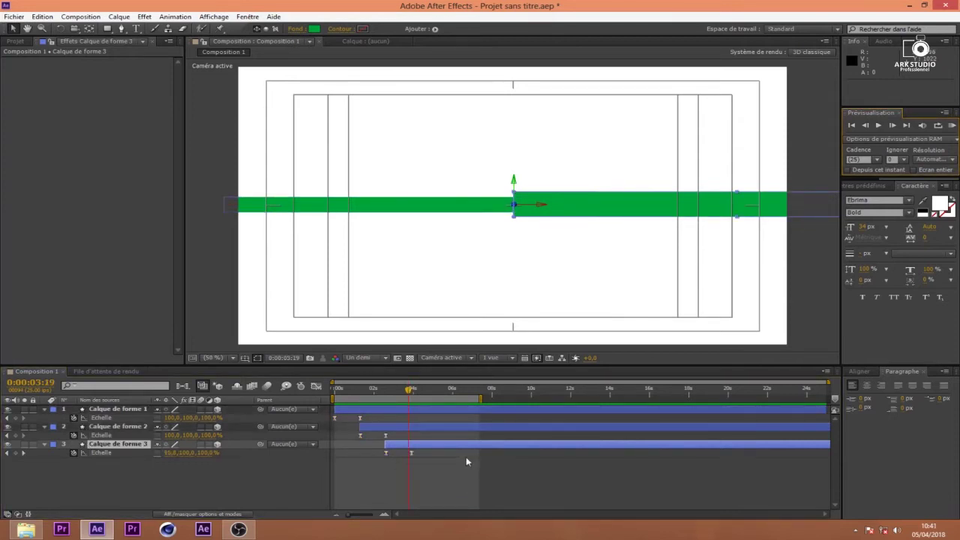
{"action": "left_click_drag", "start_coordinate": [407, 396], "coordinate": [431, 400]}
{"action": "left_click", "coordinate": [407, 462]}
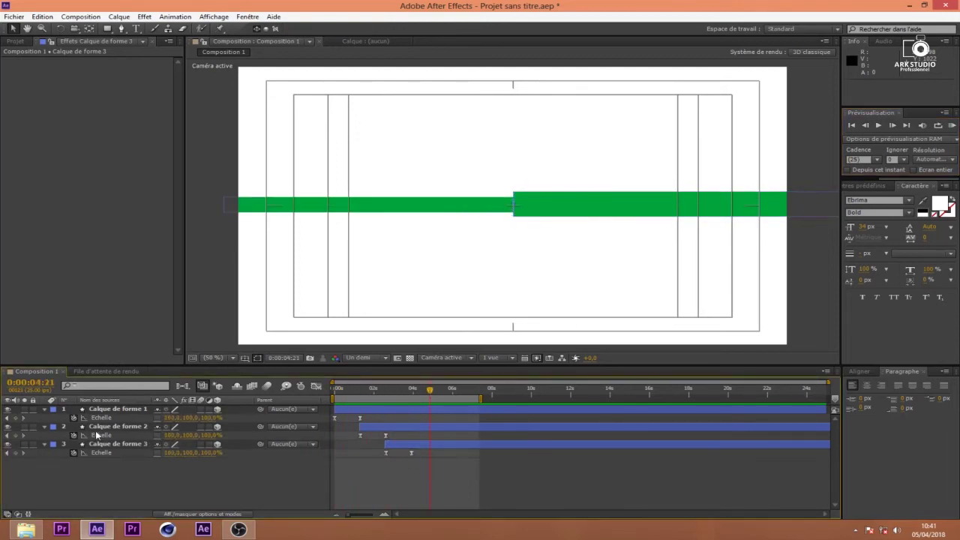
- Collapse the properties of all three bar layers and give the layers a green label colour
{"action": "key", "text": "ctrl+a"}
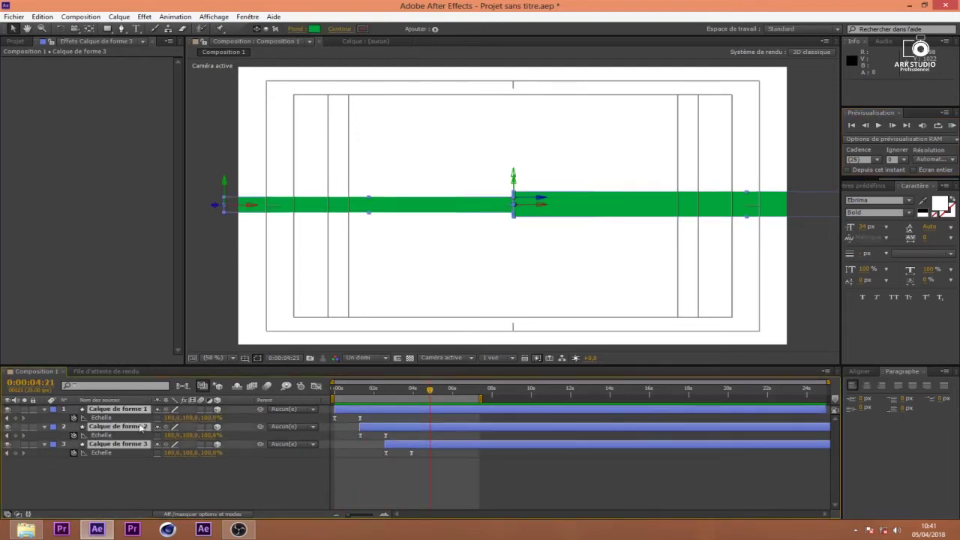
{"action": "left_click", "coordinate": [46, 411]}
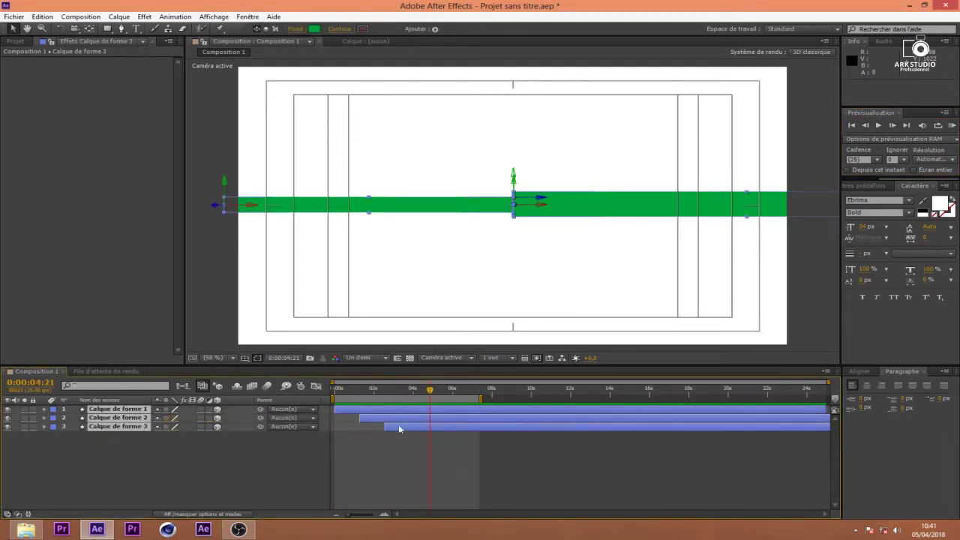
{"action": "left_click", "coordinate": [53, 426]}
{"action": "left_click", "coordinate": [93, 337]}
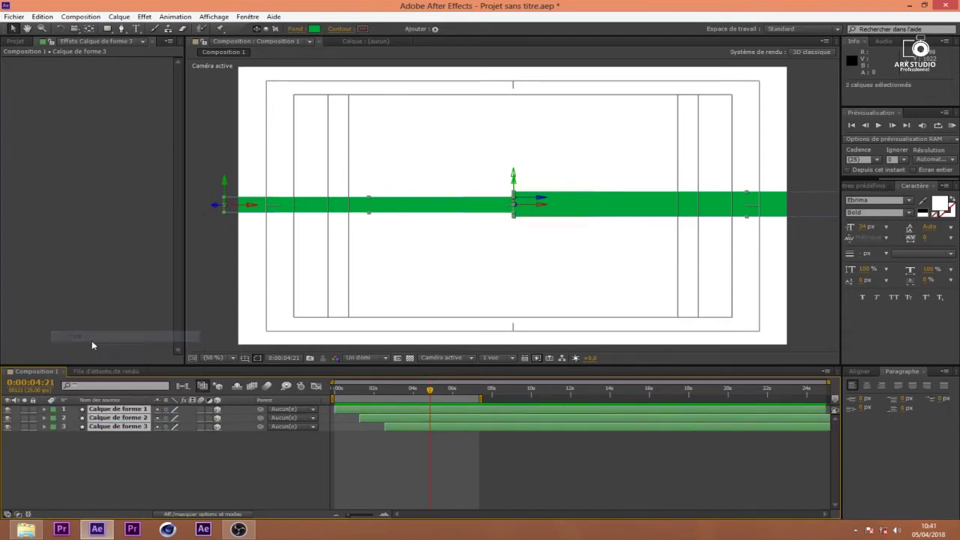
{"action": "left_click", "coordinate": [486, 460]}
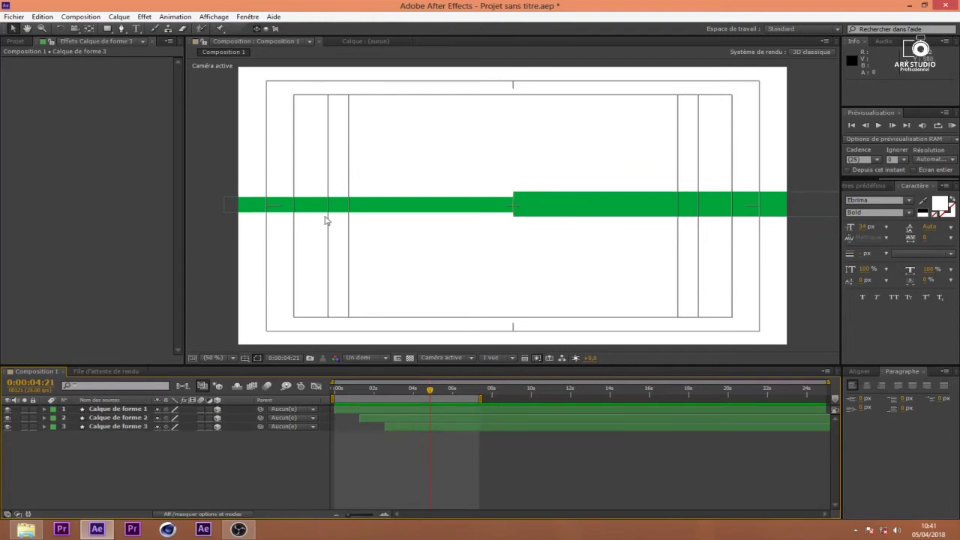
- Create a two-node 50 mm camera layer named Caméra1 and re-enable the viewer refresh
{"action": "left_click", "coordinate": [180, 16]}
{"action": "mouse_move", "coordinate": [119, 17]}
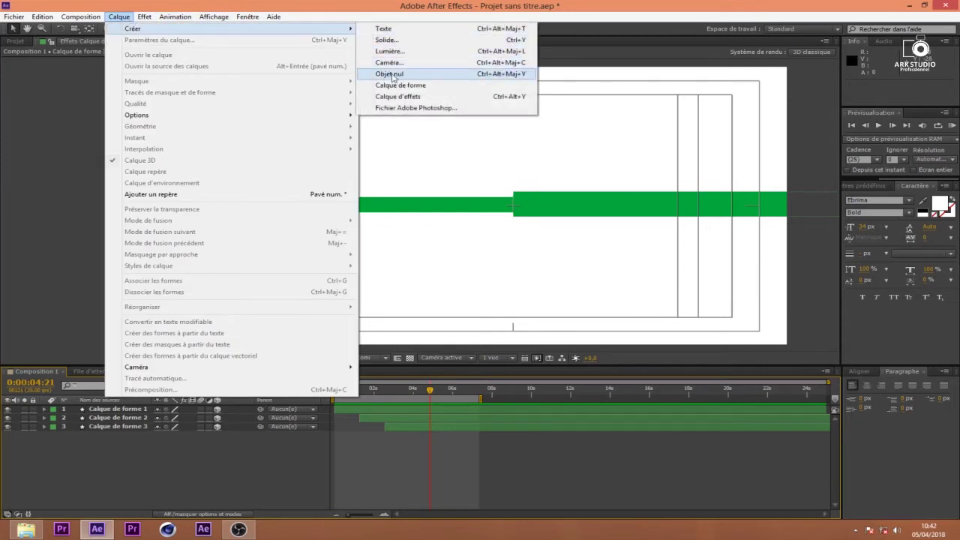
{"action": "left_click", "coordinate": [388, 63]}
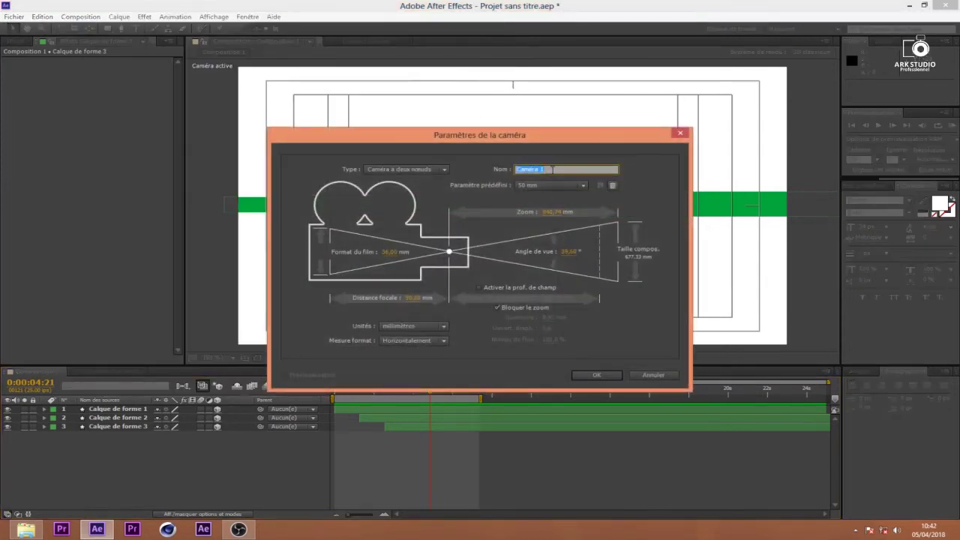
{"action": "left_click", "coordinate": [434, 171]}
{"action": "left_click", "coordinate": [518, 169]}
{"action": "left_click", "coordinate": [593, 375]}
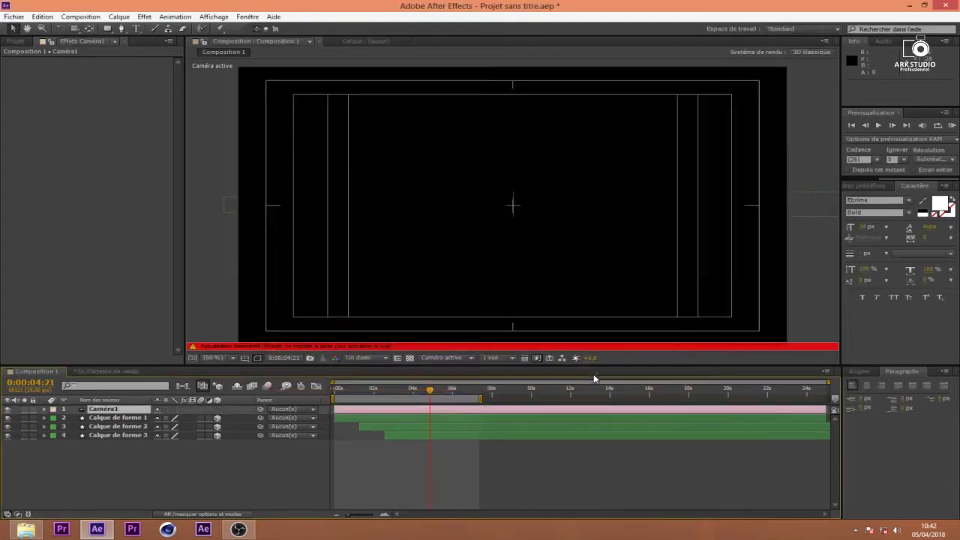
{"action": "key", "text": "Caps_Lock"}
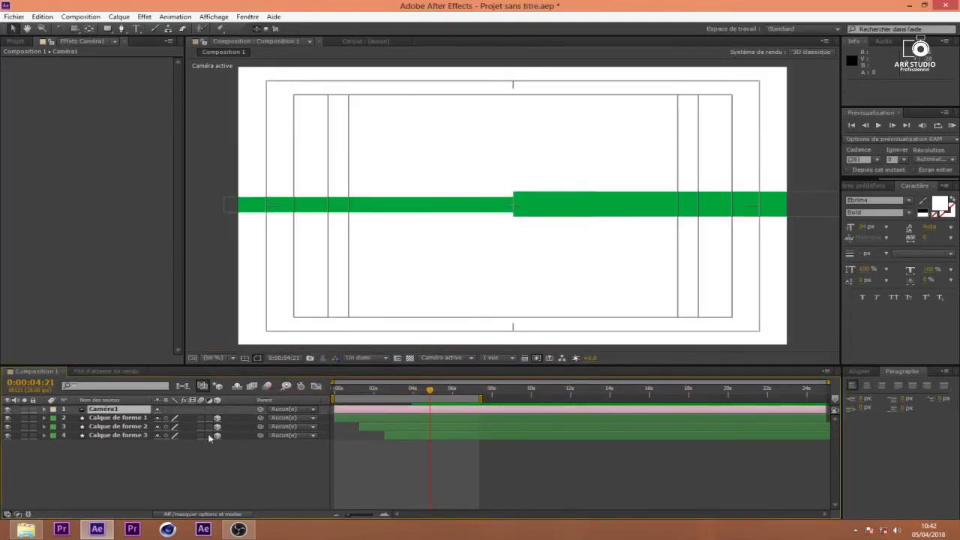
- Add a new light layer, Lumière 1, with the current light settings
{"action": "left_click", "coordinate": [119, 17]}
{"action": "mouse_move", "coordinate": [150, 28]}
{"action": "left_click", "coordinate": [427, 51]}
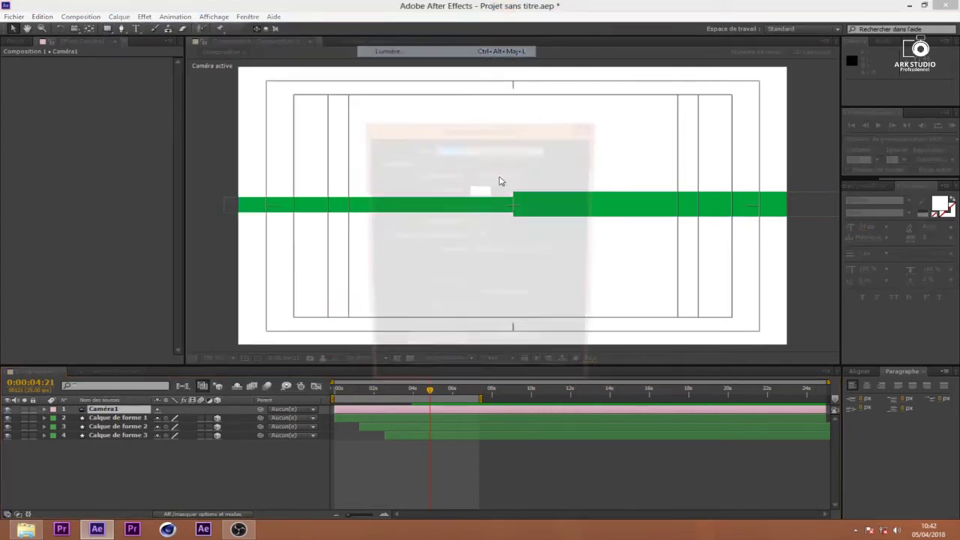
{"action": "left_click", "coordinate": [503, 381]}
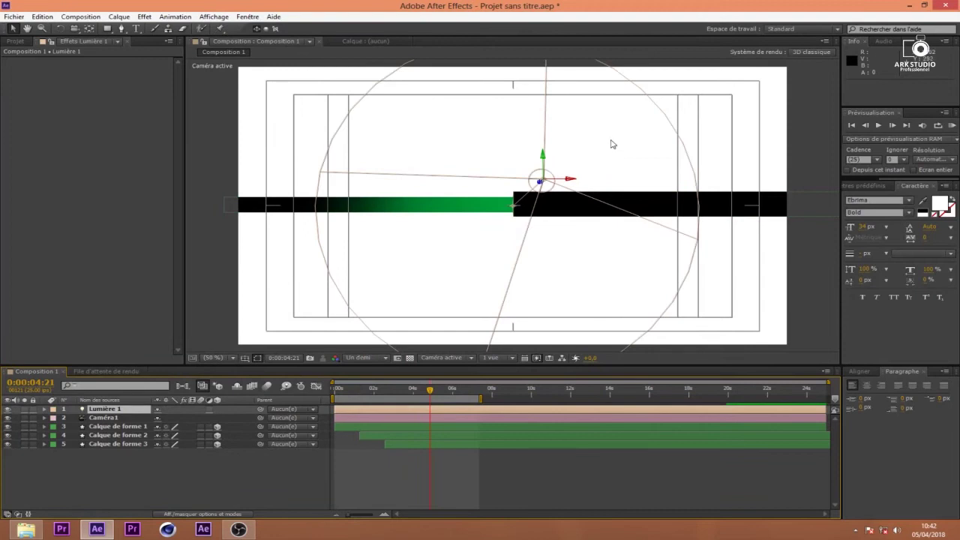
- Move Lumière 1 back and toward the first bar, to about 515.8, 411.8, -1125, and check its lighting on the bars
{"action": "left_click_drag", "start_coordinate": [571, 181], "coordinate": [443, 188]}
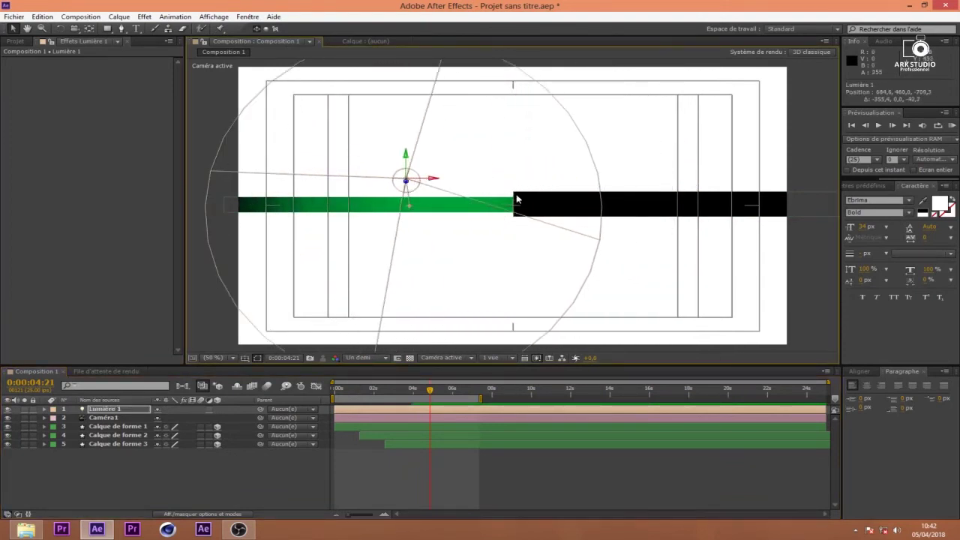
{"action": "key", "text": "comma"}
{"action": "key", "text": "comma"}
{"action": "key", "text": "comma"}
{"action": "key", "text": "comma"}
{"action": "left_click_drag", "start_coordinate": [488, 201], "coordinate": [288, 219]}
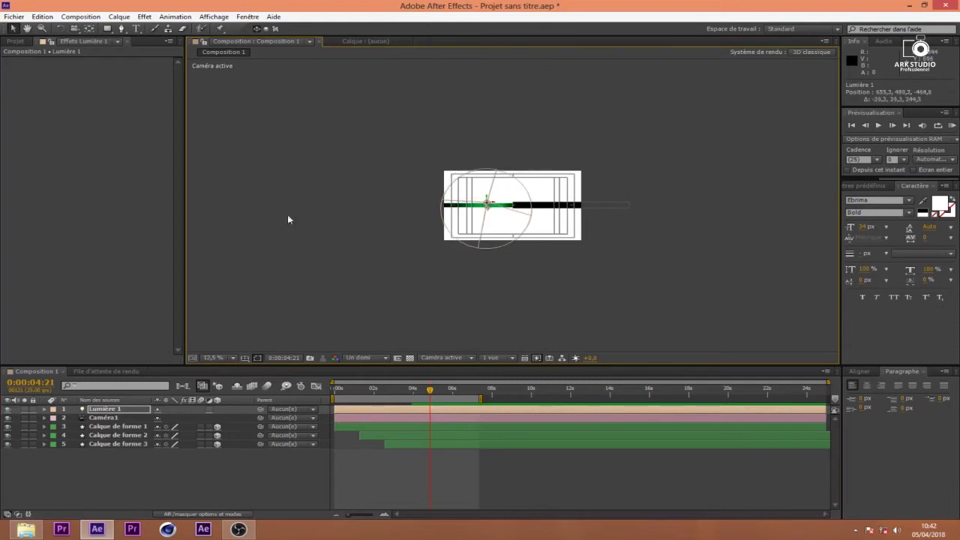
{"action": "scroll", "coordinate": [514, 195], "scroll_direction": "up", "scroll_amount": 4}
{"action": "scroll", "coordinate": [514, 197], "scroll_direction": "down", "scroll_amount": 1}
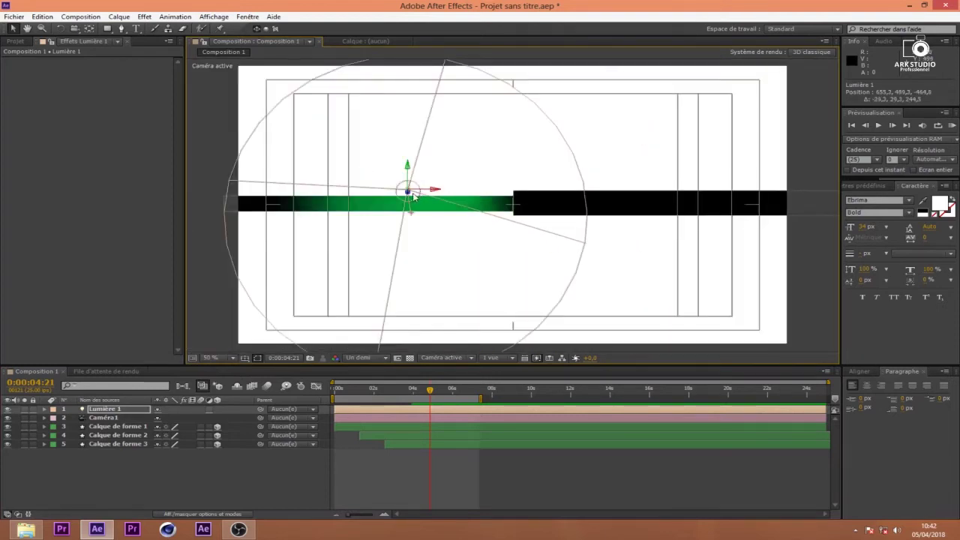
{"action": "left_click_drag", "start_coordinate": [443, 192], "coordinate": [3, 174]}
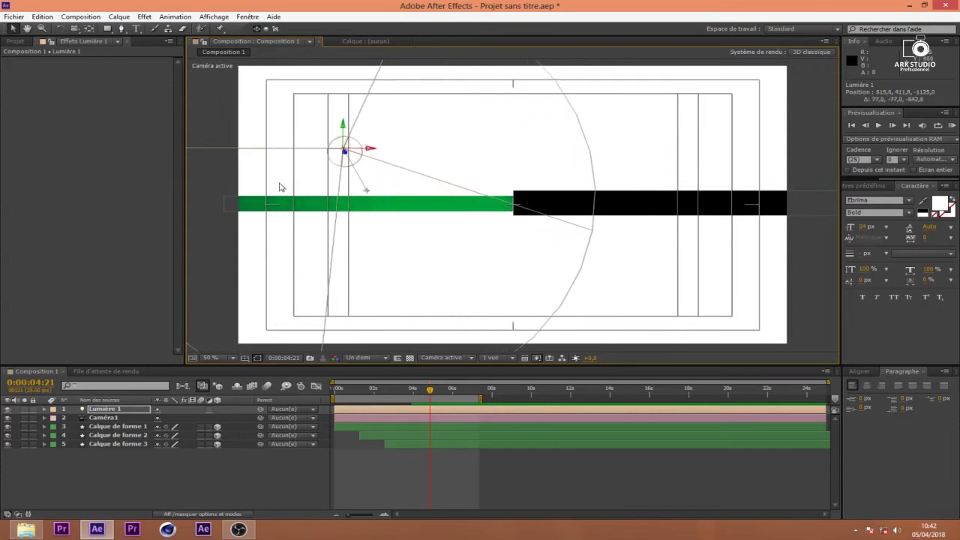
{"action": "scroll", "coordinate": [484, 183], "scroll_direction": "down", "scroll_amount": 4}
{"action": "scroll", "coordinate": [498, 193], "scroll_direction": "up", "scroll_amount": 4}
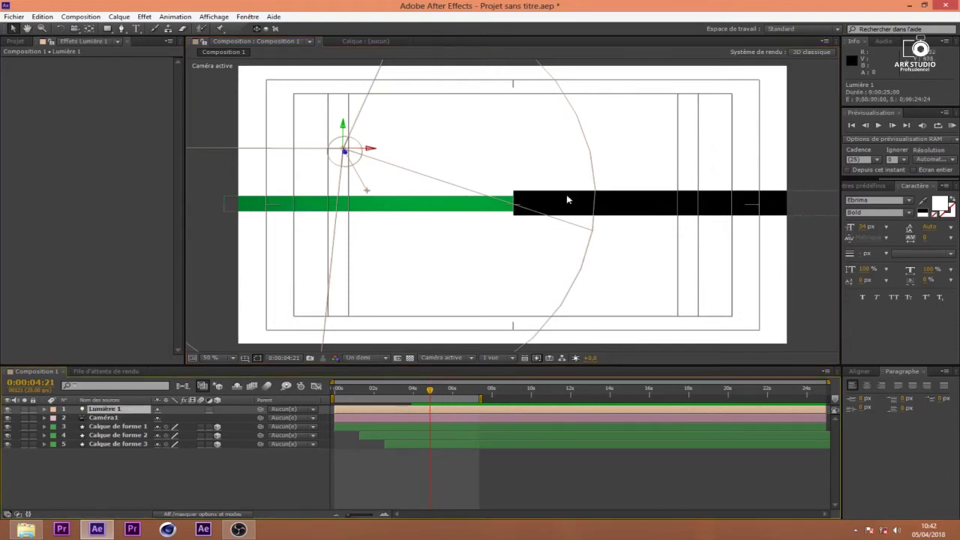
{"action": "scroll", "coordinate": [577, 225], "scroll_direction": "down", "scroll_amount": 2}
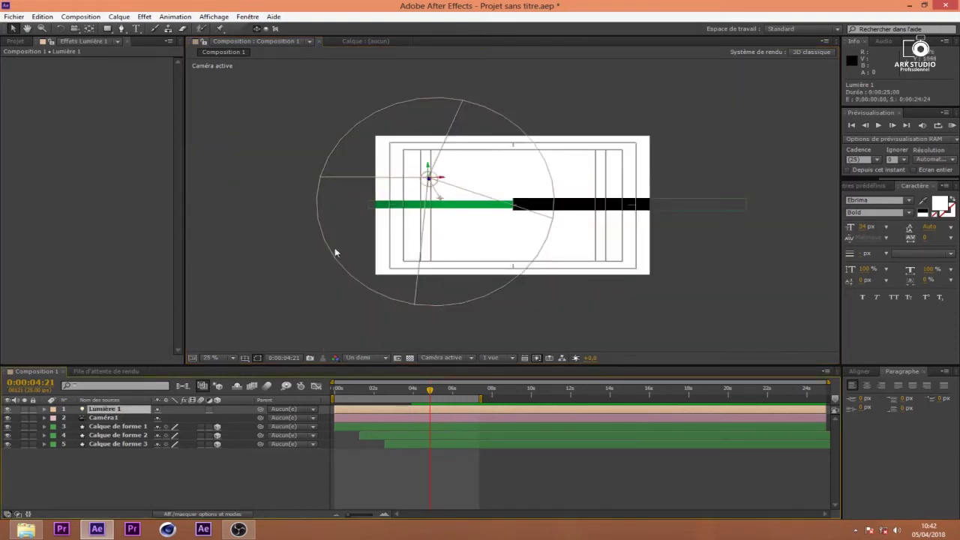
- Orbit Caméra1 slightly sideways to about 866.9, 540, -2665 so the perpendicular bar shows, and return to the Selection tool
{"action": "left_click", "coordinate": [105, 418]}
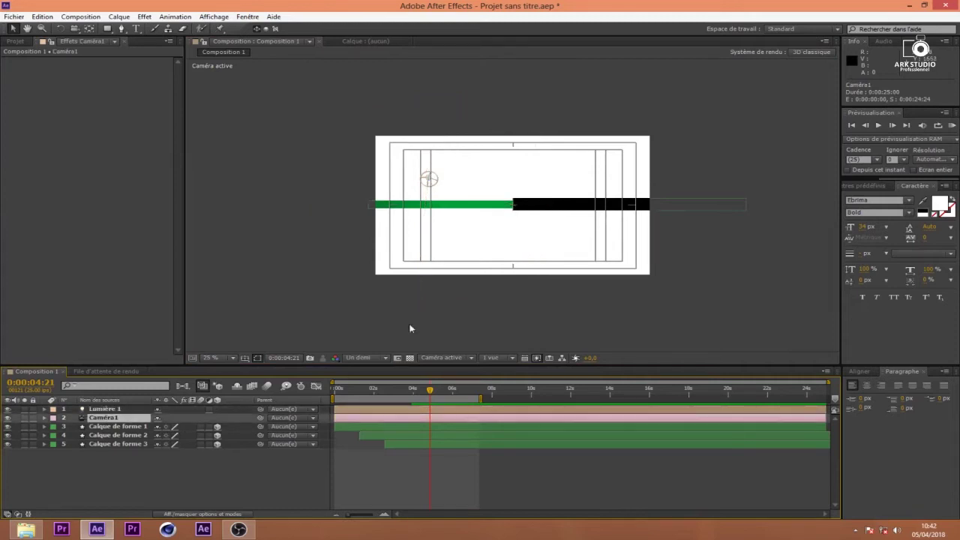
{"action": "left_click", "coordinate": [76, 30]}
{"action": "mouse_move", "coordinate": [553, 191]}
{"action": "left_mouse_down"}
{"action": "mouse_move", "coordinate": [556, 203]}
{"action": "mouse_move", "coordinate": [553, 195]}
{"action": "left_mouse_up"}
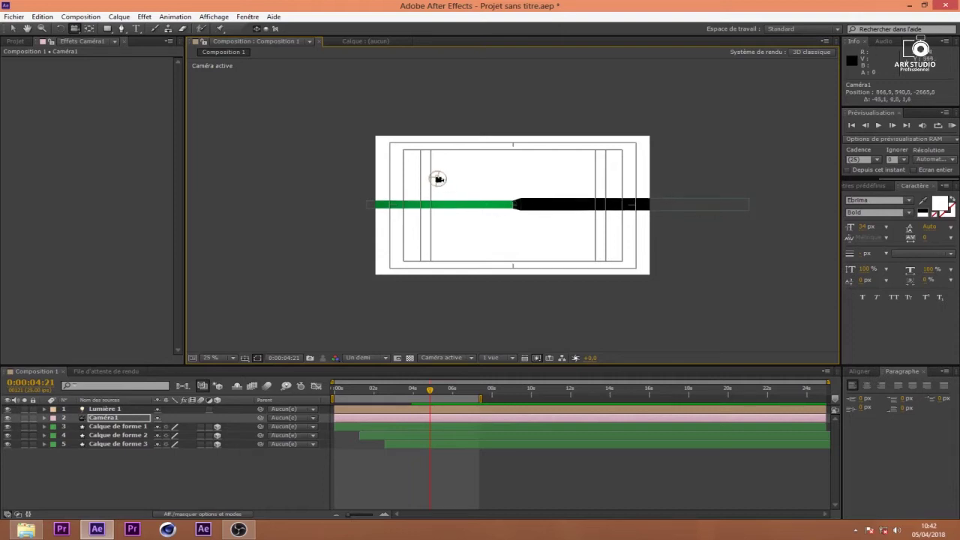
{"action": "key", "text": "v"}
- Move Lumière 1 up and away from the bars to about 777.9, 249.5, -2477.5 and inspect the joint between them
{"action": "left_click", "coordinate": [387, 410]}
{"action": "left_click_drag", "start_coordinate": [439, 178], "coordinate": [576, 63]}
{"action": "left_click_drag", "start_coordinate": [417, 86], "coordinate": [304, 49]}
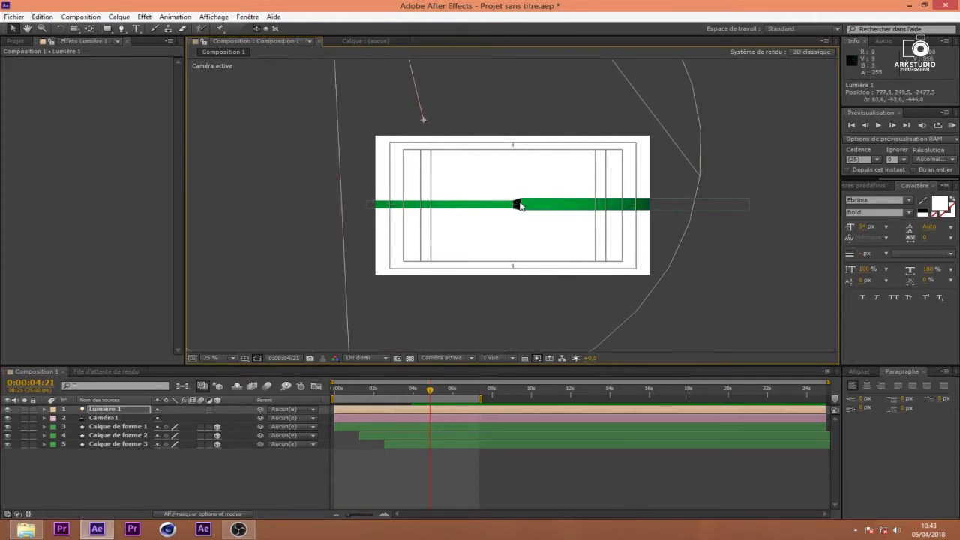
{"action": "scroll", "coordinate": [520, 206], "scroll_direction": "up", "scroll_amount": 5}
{"action": "scroll", "coordinate": [566, 193], "scroll_direction": "down", "scroll_amount": 2}
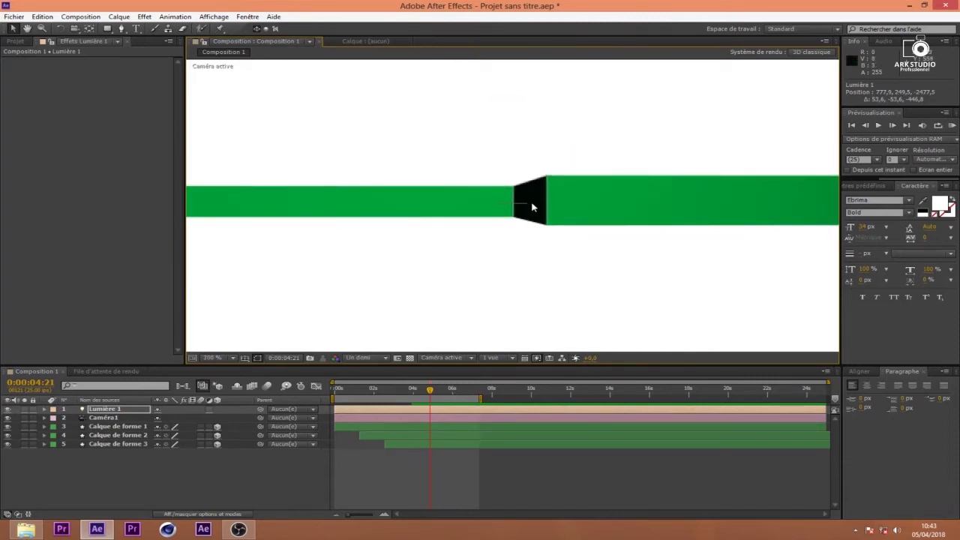
- Pull Lumière 1 farther back to about 801.5, 225.9, -2674.6 and check the lighting on the bars
{"action": "scroll", "coordinate": [534, 207], "scroll_direction": "down", "scroll_amount": 10}
{"action": "scroll", "coordinate": [513, 171], "scroll_direction": "up", "scroll_amount": 1}
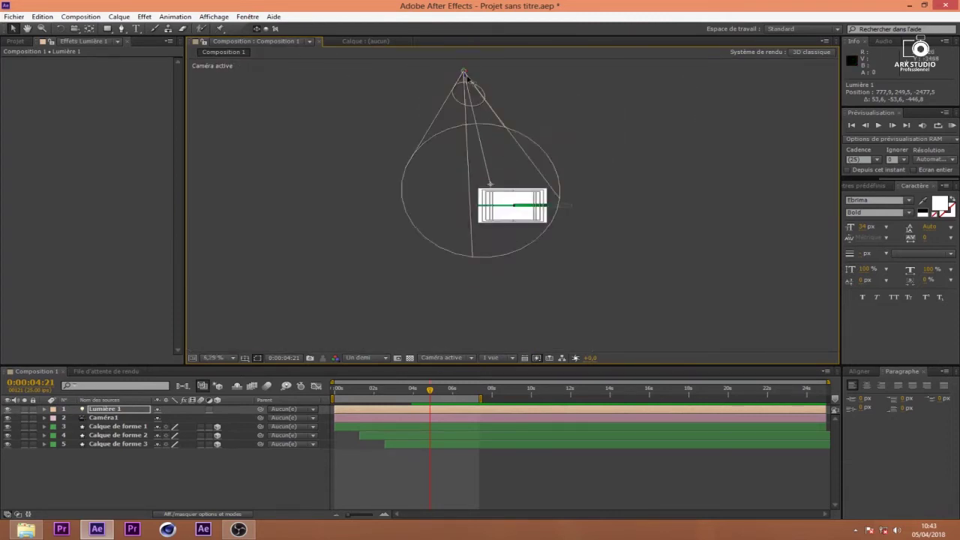
{"action": "left_click_drag", "start_coordinate": [464, 75], "coordinate": [440, 75]}
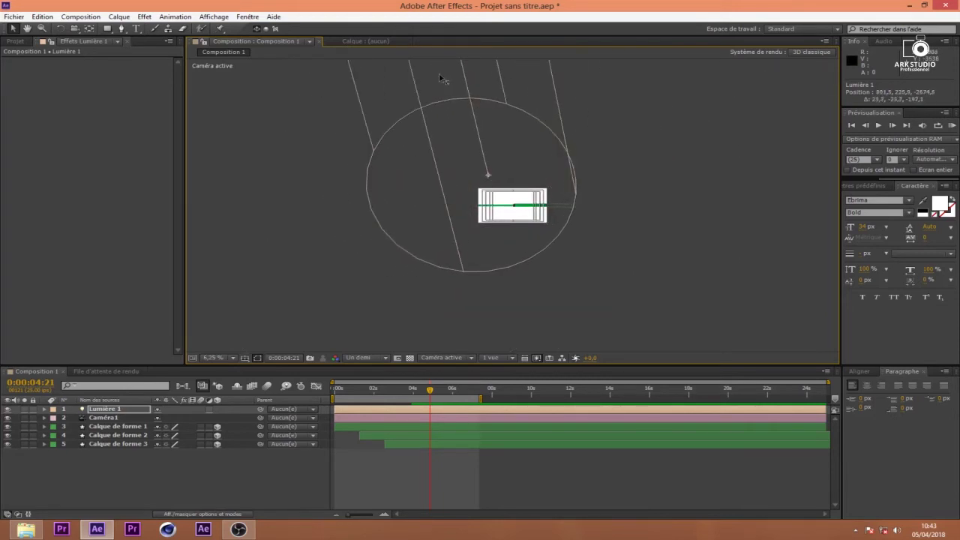
{"action": "scroll", "coordinate": [545, 218], "scroll_direction": "up", "scroll_amount": 3}
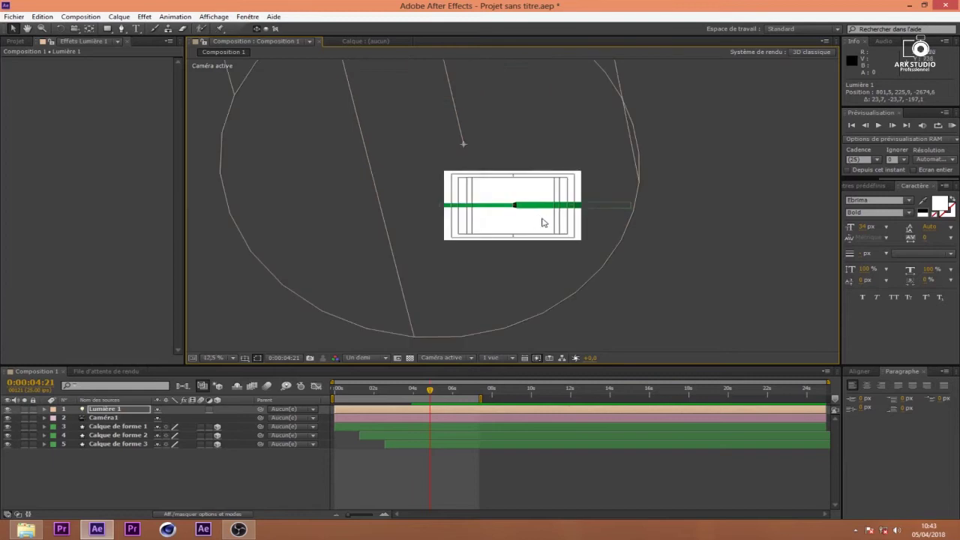
{"action": "scroll", "coordinate": [593, 232], "scroll_direction": "down", "scroll_amount": 2}
- At 0:00:04:15, duplicate the three bar layers and gather the copies directly above the originals in the layer stack
{"action": "left_click_drag", "start_coordinate": [396, 396], "coordinate": [425, 419]}
{"action": "left_click", "coordinate": [424, 422]}
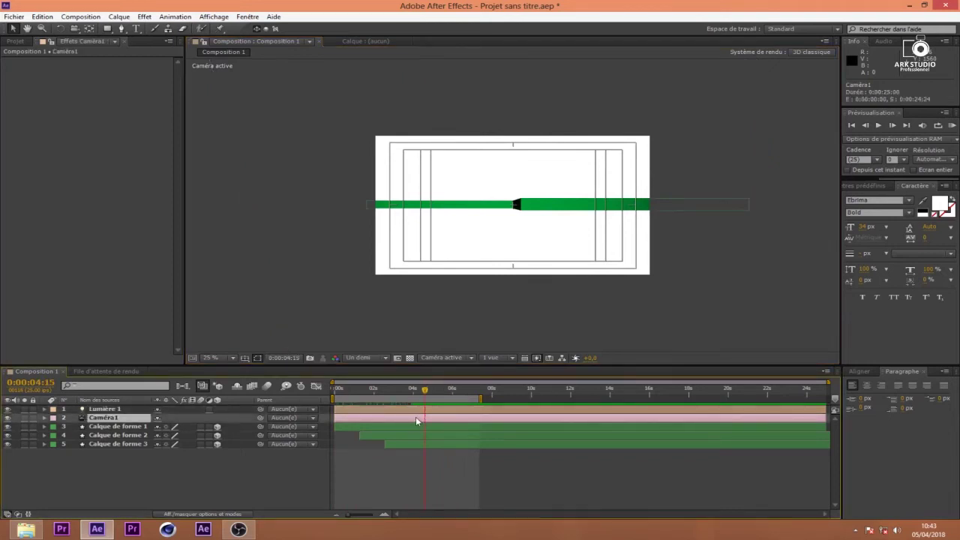
{"action": "left_click", "coordinate": [105, 459]}
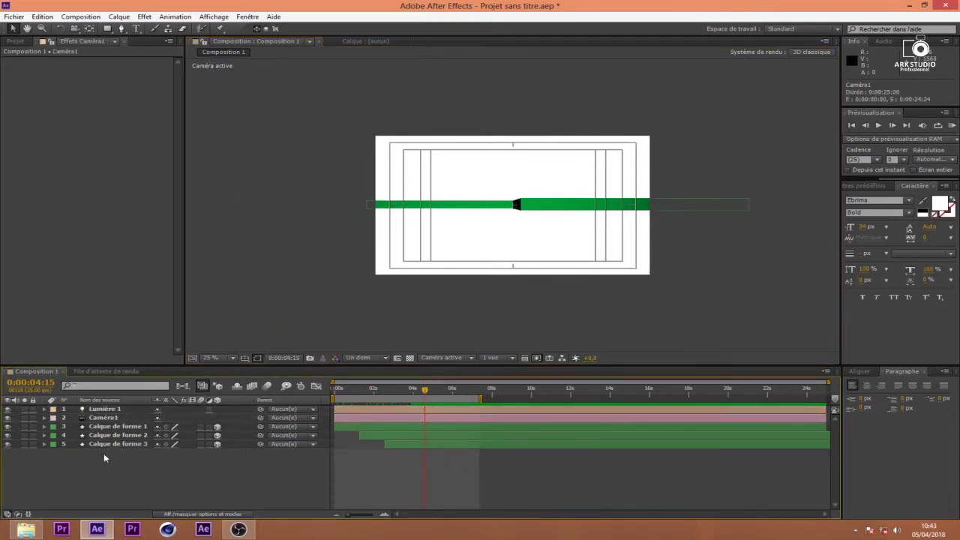
{"action": "left_click_drag", "start_coordinate": [105, 458], "coordinate": [128, 425]}
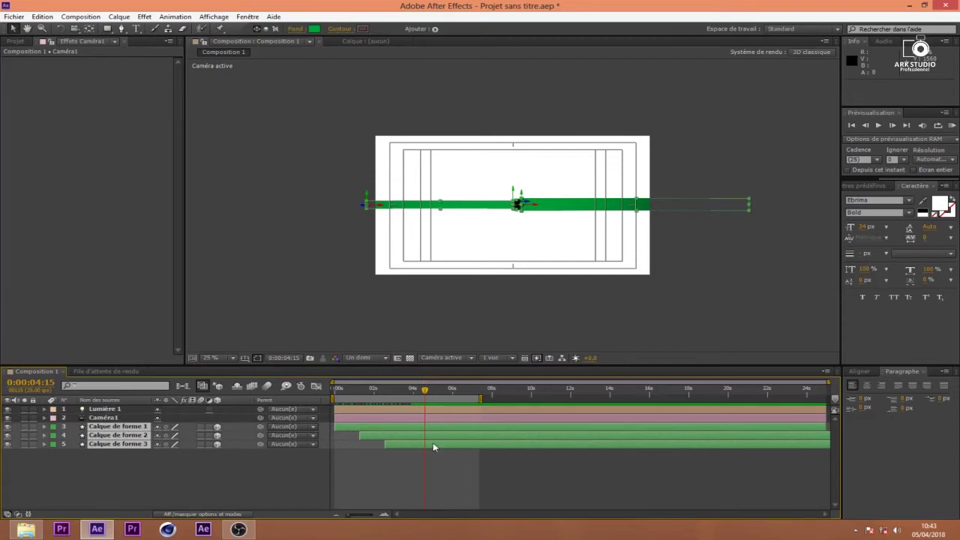
{"action": "key", "text": "ctrl+d"}
{"action": "left_click_drag", "start_coordinate": [122, 464], "coordinate": [123, 438]}
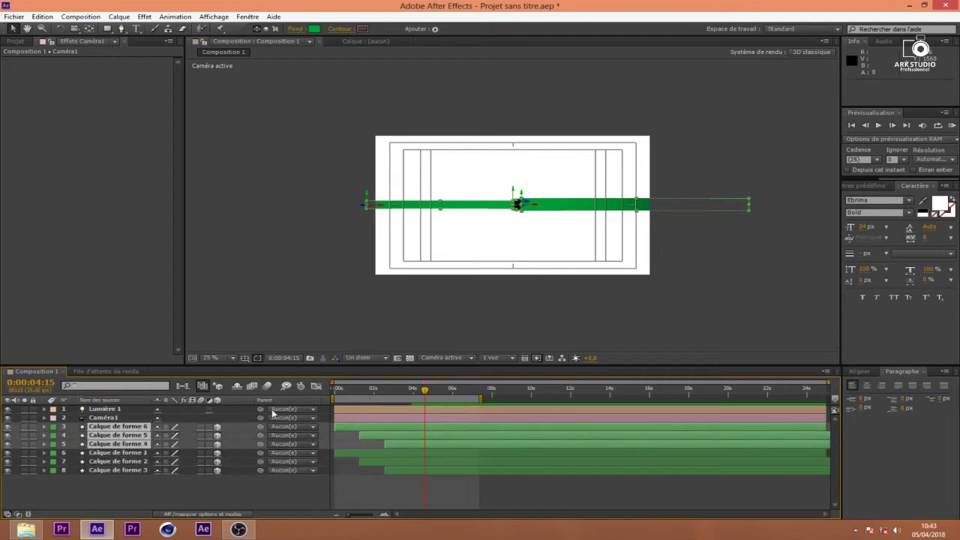
- Nudge the three copied bar layers upward until they sit just above the original bars with a thin white gap between the rows
{"action": "key", "text": "Up"}
{"action": "key", "text": "Up"}
{"action": "key", "text": "Up"}
{"action": "key", "text": "Up"}
{"action": "key", "text": "Up"}
{"action": "key", "text": "Up"}
{"action": "key", "text": "Up"}
{"action": "key", "text": "Up"}
{"action": "key", "text": "Up"}
{"action": "key", "text": "Up"}
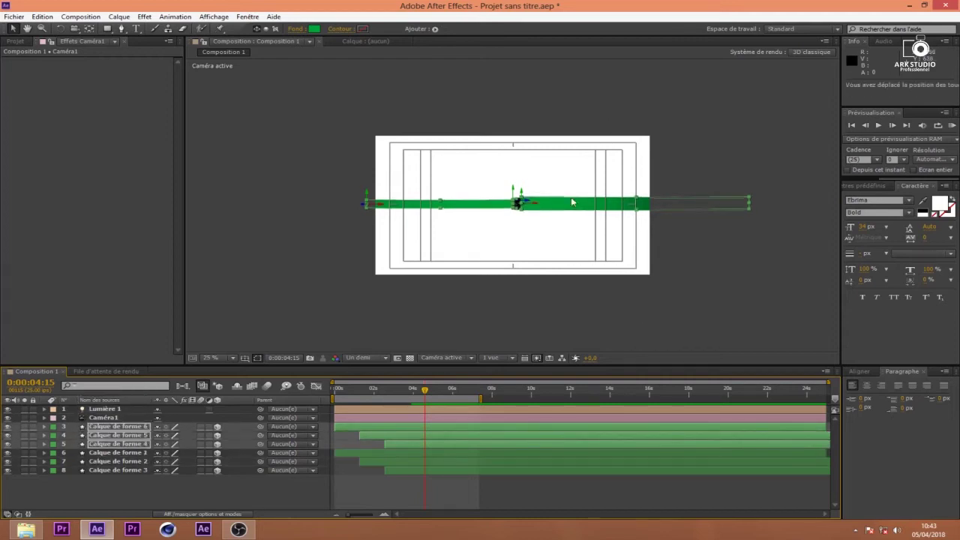
{"action": "scroll", "coordinate": [559, 187], "scroll_direction": "up", "scroll_amount": 3}
{"action": "key", "text": "Up"}
{"action": "key", "text": "Up"}
{"action": "key", "text": "Up"}
{"action": "key", "text": "Up"}
{"action": "key", "text": "Up"}
{"action": "key", "text": "Up"}
{"action": "key", "text": "Up"}
{"action": "key", "text": "Up"}
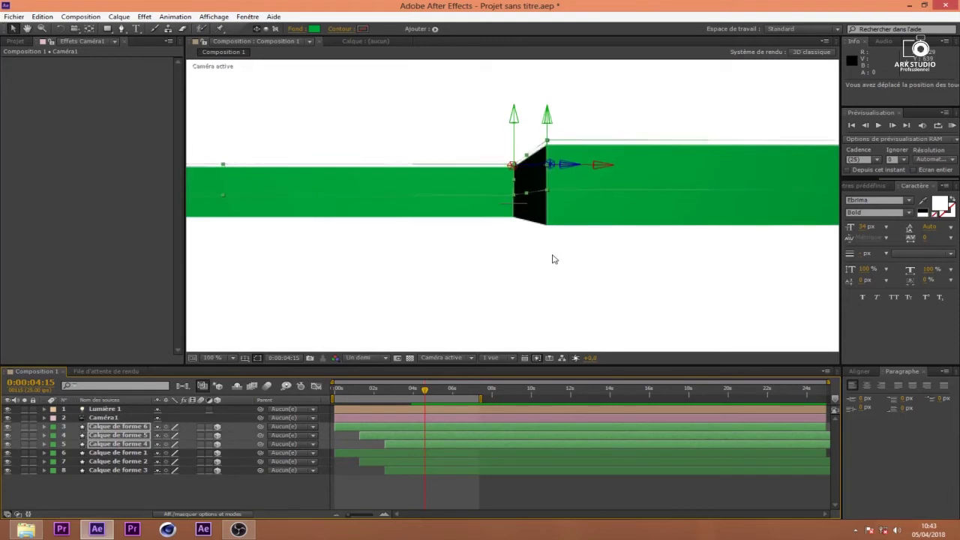
{"action": "key", "text": "Up"}
{"action": "key", "text": "Up"}
{"action": "key", "text": "Up"}
{"action": "key", "text": "Up"}
{"action": "key", "text": "Up"}
{"action": "key", "text": "Up"}
{"action": "key", "text": "Up"}
{"action": "key", "text": "Up"}
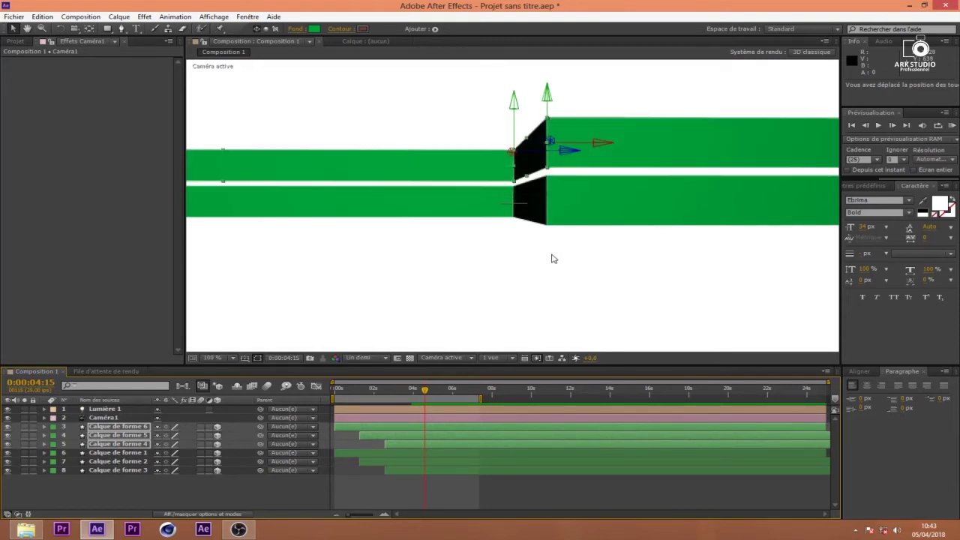
- Duplicate Calque de forme 4, 5 and 6 and gather the copies directly above them in the layer stack
{"action": "scroll", "coordinate": [529, 210], "scroll_direction": "down", "scroll_amount": 4}
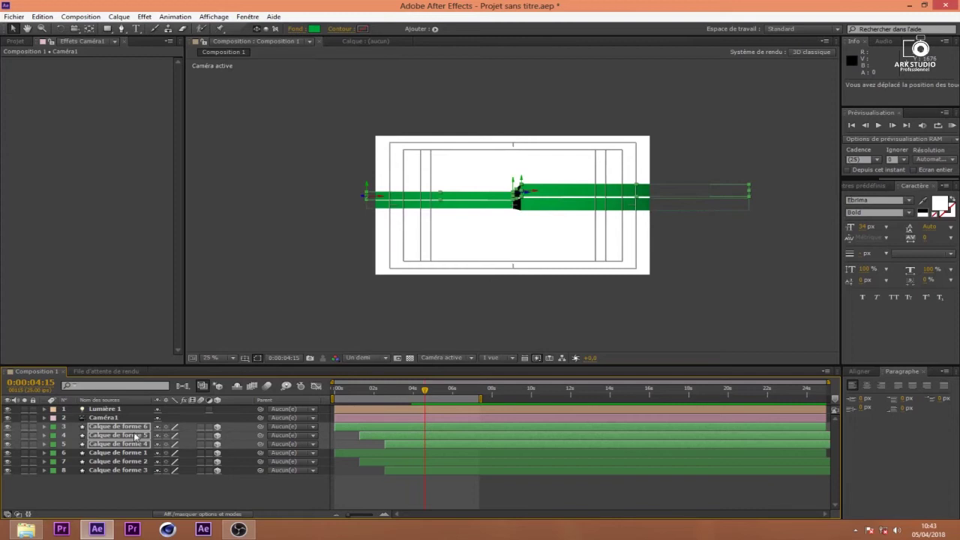
{"action": "key", "text": "ctrl+d"}
{"action": "left_click_drag", "start_coordinate": [117, 465], "coordinate": [116, 437]}
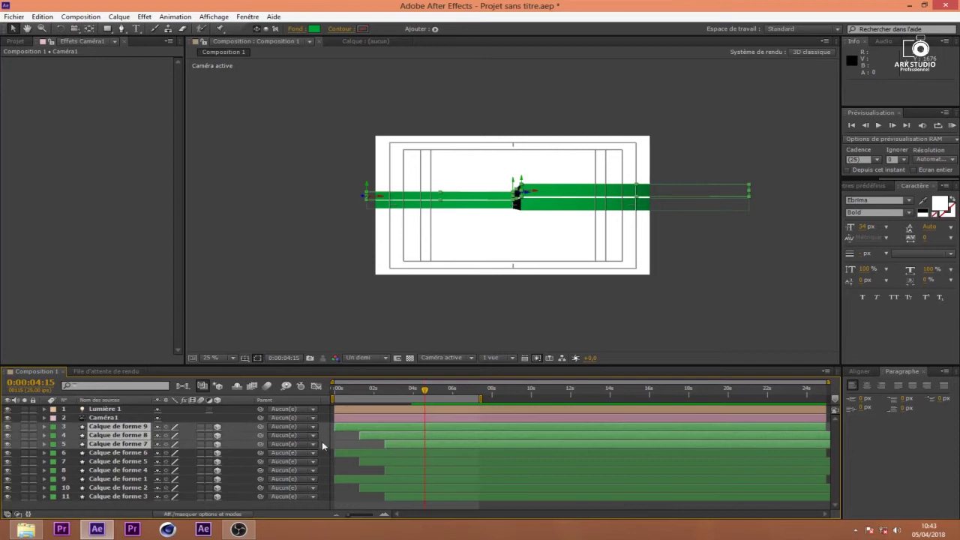
- Nudge the new bar copies down below the original row, leaving a thin gap that matches the one above
{"action": "left_click_drag", "start_coordinate": [489, 238], "coordinate": [506, 300]}
{"action": "key", "text": "Down"}
{"action": "key", "text": "Down"}
{"action": "key", "text": "Down"}
{"action": "key", "text": "Down"}
{"action": "key", "text": "Down"}
{"action": "key", "text": "Down"}
{"action": "key", "text": "Down"}
{"action": "key", "text": "Down"}
{"action": "key", "text": "Down"}
{"action": "key", "text": "Down"}
{"action": "key", "text": "Down"}
{"action": "key", "text": "Down"}
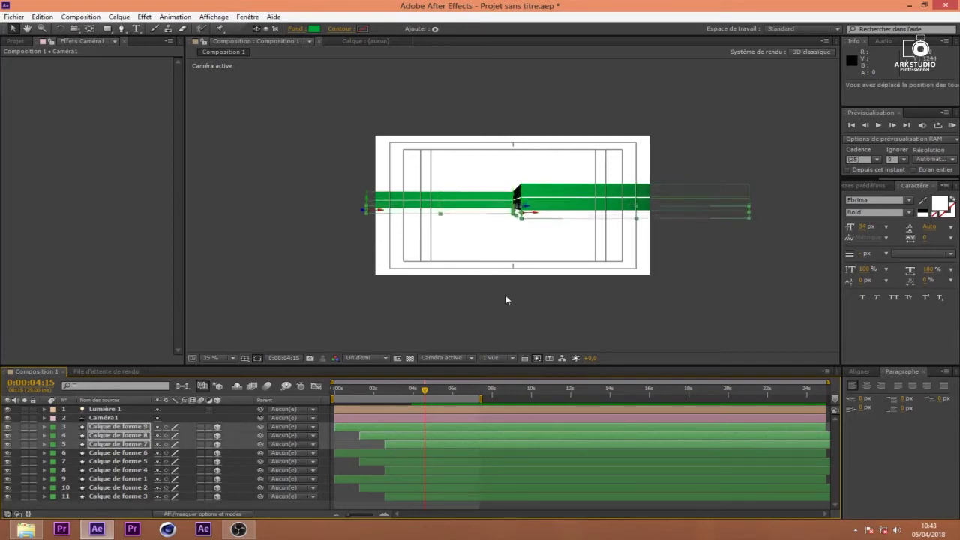
{"action": "scroll", "coordinate": [563, 199], "scroll_direction": "up", "scroll_amount": 4}
{"action": "key", "text": "Up"}
{"action": "key", "text": "Up"}
{"action": "key", "text": "Up"}
{"action": "key", "text": "Up"}
{"action": "key", "text": "Up"}
{"action": "scroll", "coordinate": [589, 218], "scroll_direction": "down", "scroll_amount": 5}
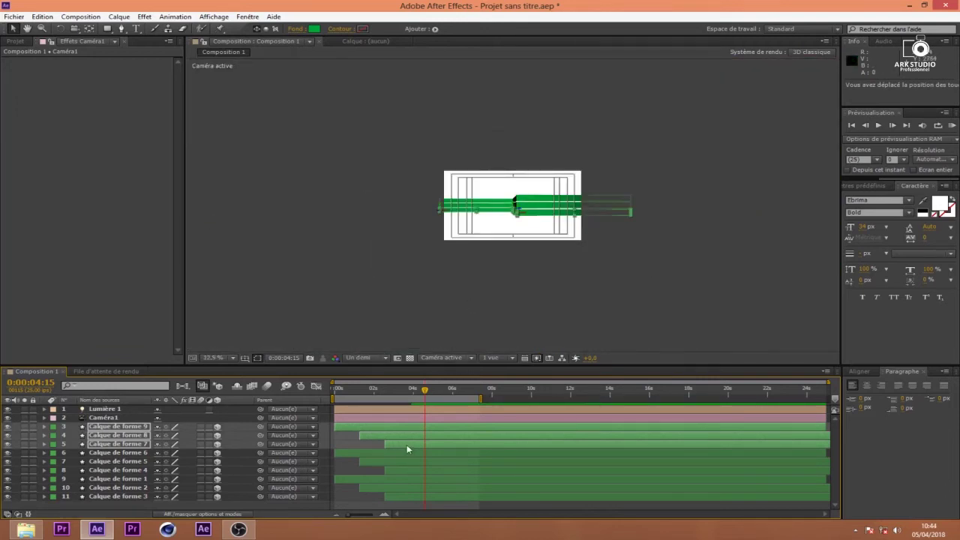
- Duplicate Calque de forme 7, 8 and 9 and gather the three copies directly below Caméra1 in the layer stack
{"action": "key", "text": "ctrl+d"}
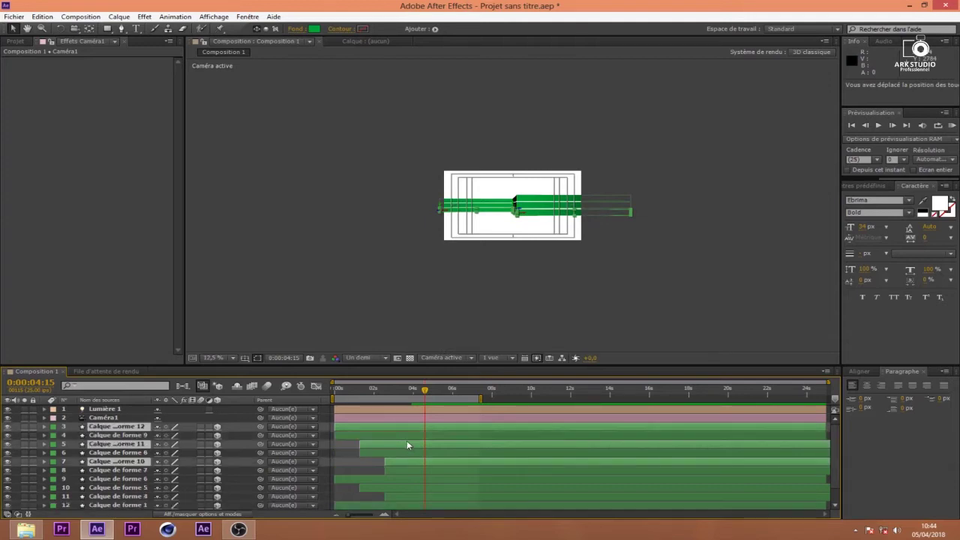
{"action": "left_click_drag", "start_coordinate": [115, 465], "coordinate": [116, 432]}
{"action": "scroll", "coordinate": [517, 210], "scroll_direction": "up", "scroll_amount": 6}
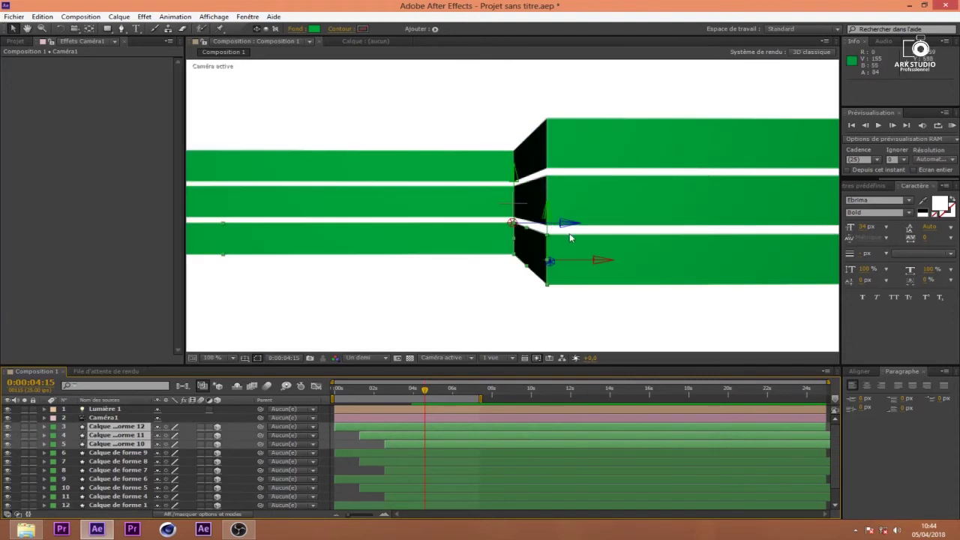
- Nudge the newest three bar copies down to form a fourth row with a thin, evenly spaced gap beneath the third
{"action": "left_click_drag", "start_coordinate": [570, 242], "coordinate": [574, 353]}
{"action": "key", "text": "Down"}
{"action": "key", "text": "Down"}
{"action": "key", "text": "Down"}
{"action": "key", "text": "Down"}
{"action": "key", "text": "Down"}
{"action": "key", "text": "Down"}
{"action": "key", "text": "Down"}
{"action": "key", "text": "Down"}
{"action": "key", "text": "Down"}
{"action": "key", "text": "Down"}
{"action": "key", "text": "Down"}
{"action": "key", "text": "Down"}
{"action": "key", "text": "Down"}
{"action": "key", "text": "Down"}
{"action": "key", "text": "Down"}
{"action": "key", "text": "Down"}
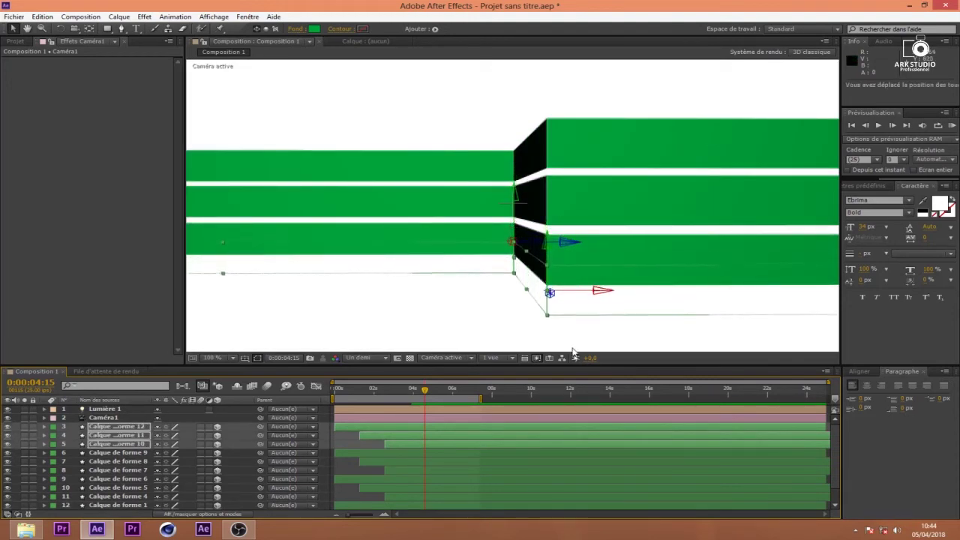
{"action": "key", "text": "Down"}
{"action": "key", "text": "Down"}
{"action": "key", "text": "Down"}
{"action": "key", "text": "Down"}
{"action": "key", "text": "Down"}
{"action": "key", "text": "Down"}
{"action": "key", "text": "Down"}
{"action": "key", "text": "Down"}
{"action": "key", "text": "Down"}
{"action": "key", "text": "Down"}
{"action": "key", "text": "Down"}
{"action": "key", "text": "Down"}
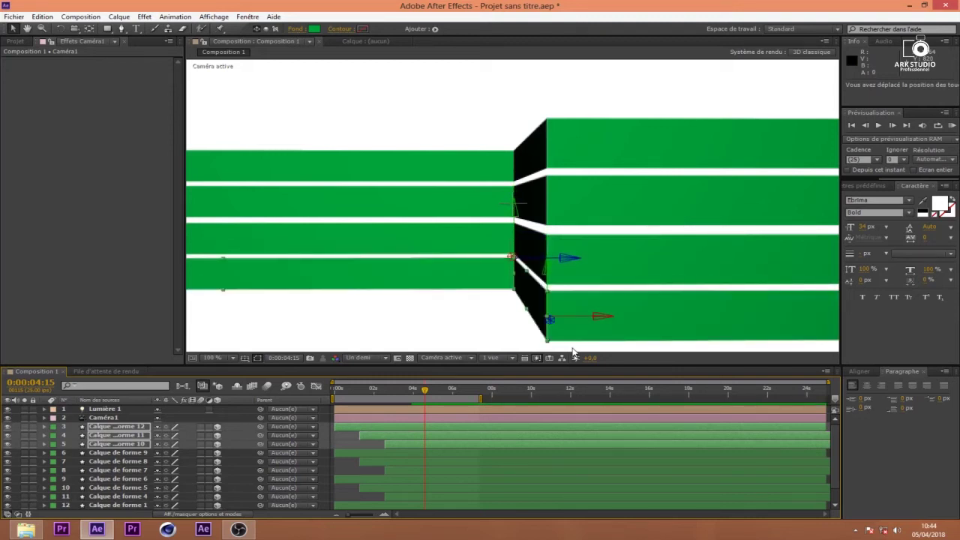
{"action": "key", "text": "Down"}
{"action": "key", "text": "Down"}
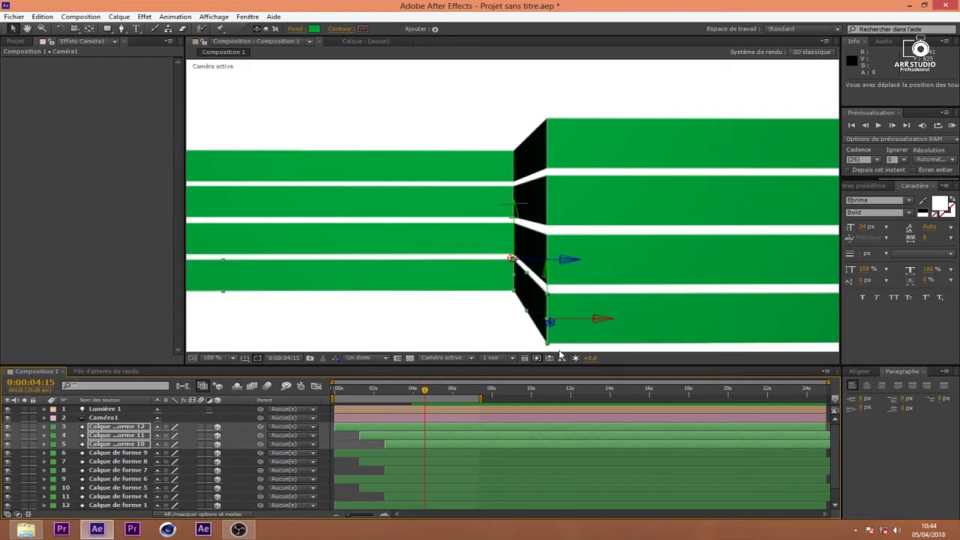
- Scrub to 0:00:04:22 and check the four stacked rows of bars in the active camera view
{"action": "key", "text": "comma"}
{"action": "key", "text": "comma"}
{"action": "key", "text": "comma"}
{"action": "key", "text": "comma"}
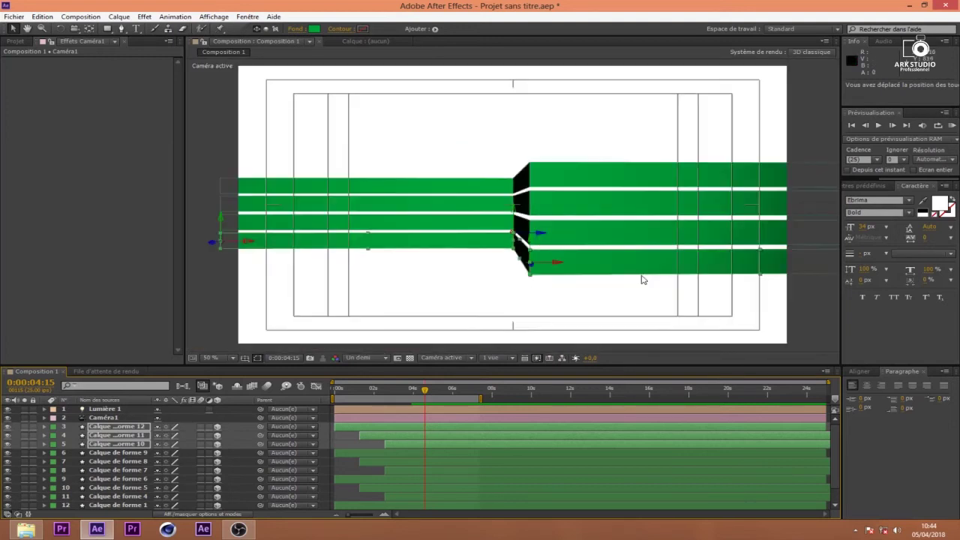
{"action": "mouse_move", "coordinate": [425, 389]}
{"action": "left_mouse_down"}
{"action": "mouse_move", "coordinate": [314, 403]}
{"action": "mouse_move", "coordinate": [448, 408]}
{"action": "mouse_move", "coordinate": [339, 405]}
{"action": "mouse_move", "coordinate": [430, 405]}
{"action": "left_mouse_up"}
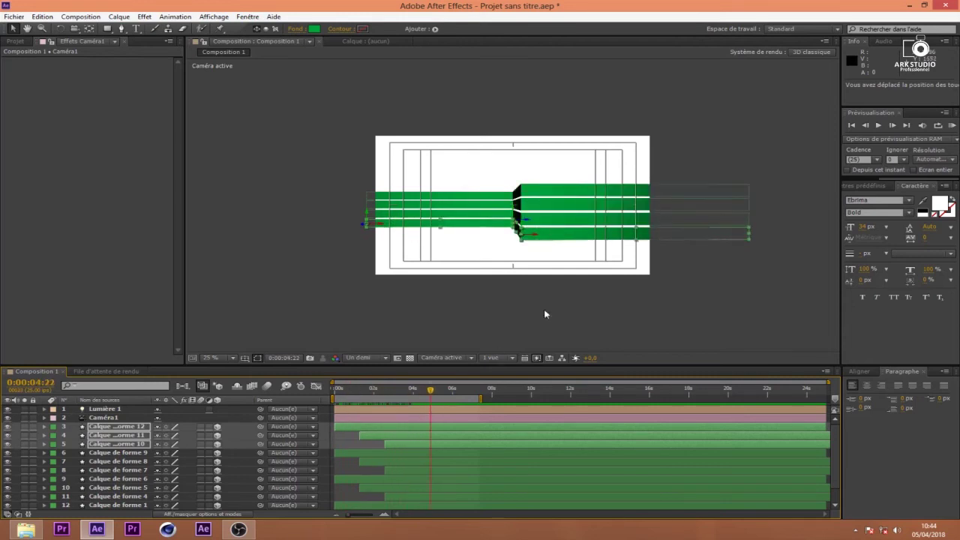
{"action": "key", "text": "comma"}
{"action": "key", "text": "comma"}
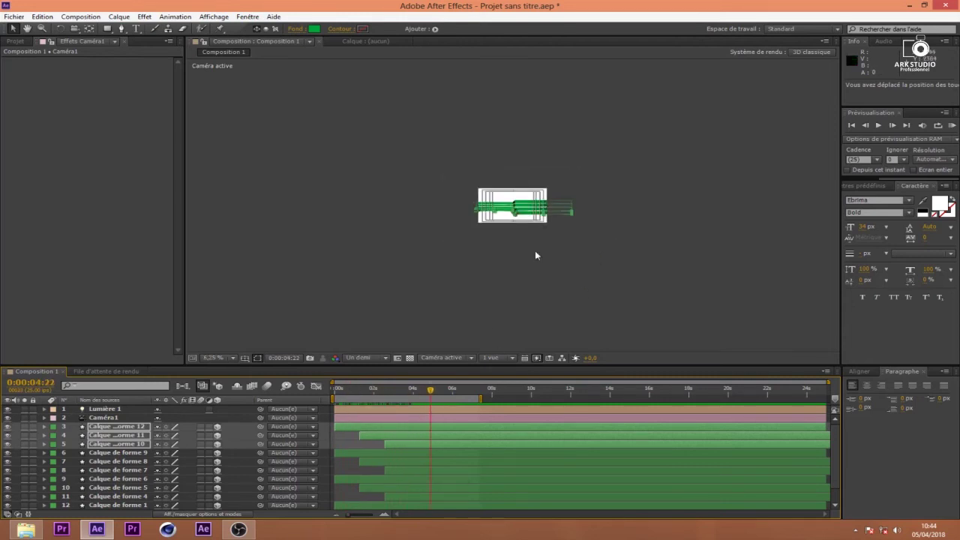
{"action": "key", "text": "period"}
{"action": "key", "text": "period"}
- Group the layers of the four left-hand bars below Caméra1 and set their label colour to Pourpre
{"action": "left_click", "coordinate": [448, 453]}
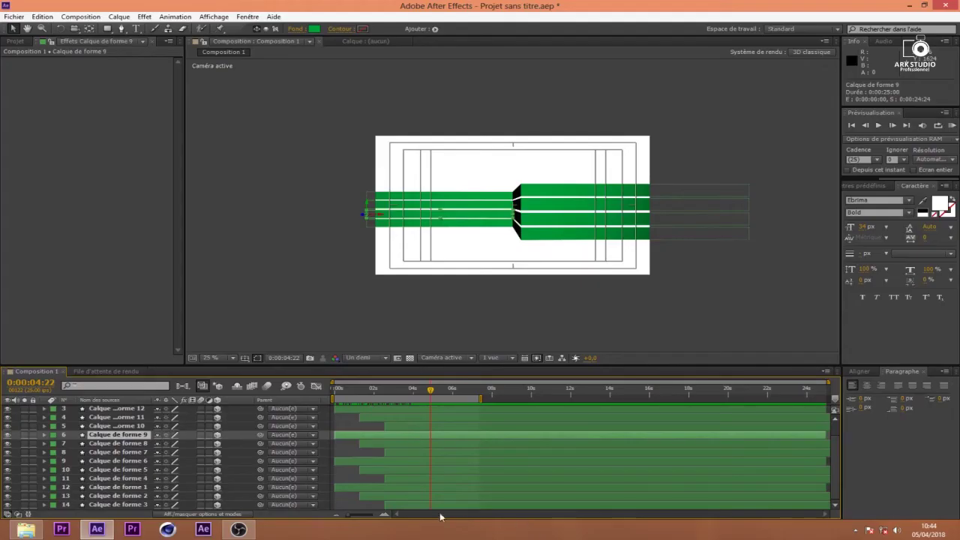
{"action": "left_click", "coordinate": [408, 506]}
{"action": "left_click_drag", "start_coordinate": [315, 161], "coordinate": [379, 260]}
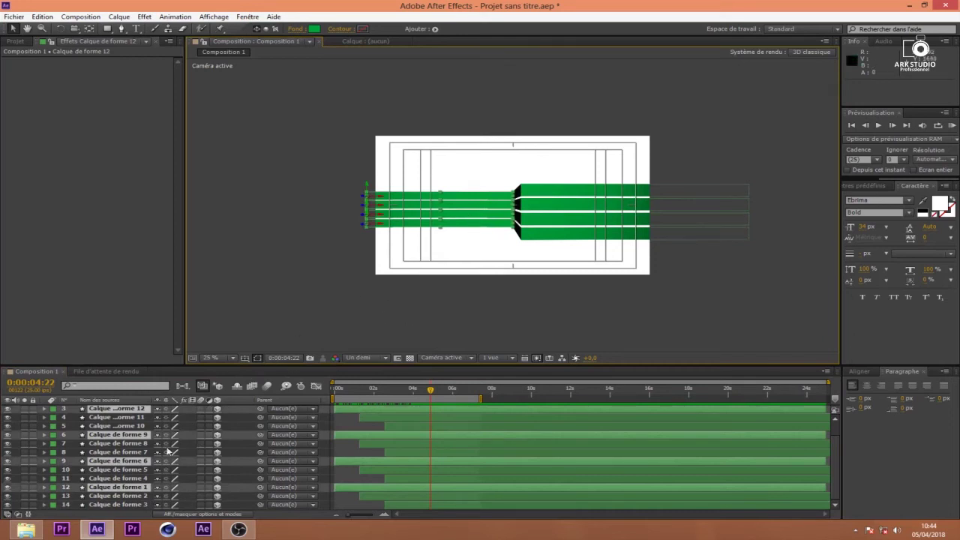
{"action": "scroll", "coordinate": [135, 465], "scroll_direction": "up", "scroll_amount": 2}
{"action": "left_click_drag", "start_coordinate": [126, 454], "coordinate": [124, 436]}
{"action": "left_click", "coordinate": [52, 439]}
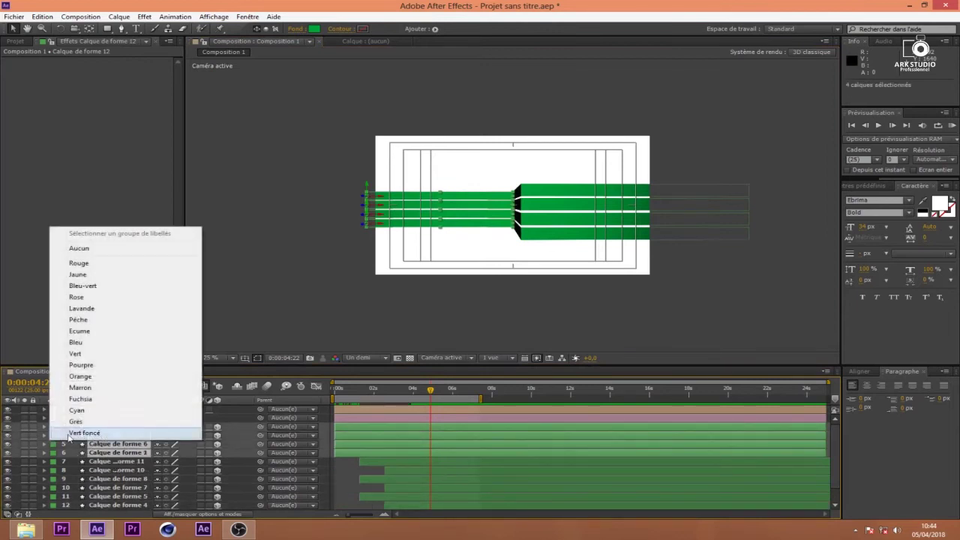
{"action": "left_click", "coordinate": [81, 364]}
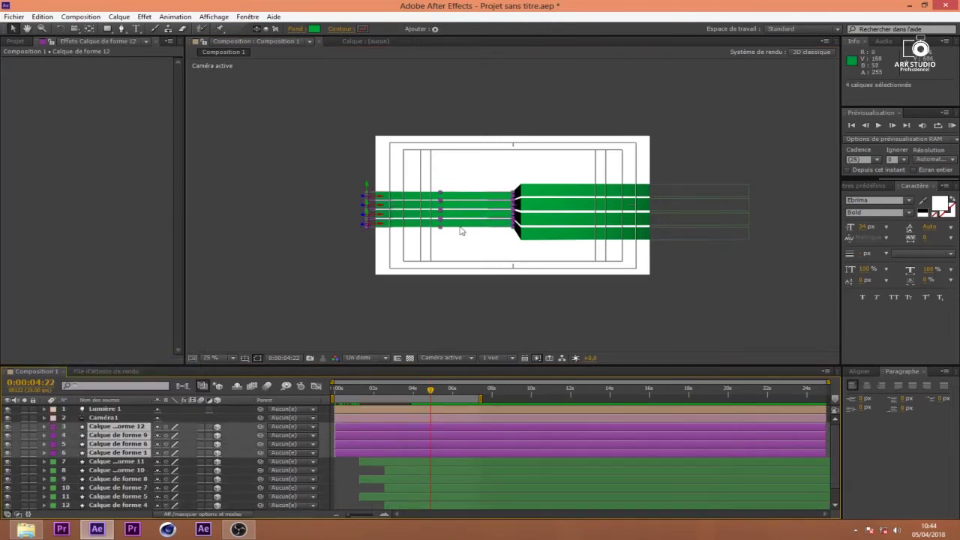
- Group the layers of the four black connecting bars below the purple layers and set their label colour to Orange
{"action": "key", "text": "period"}
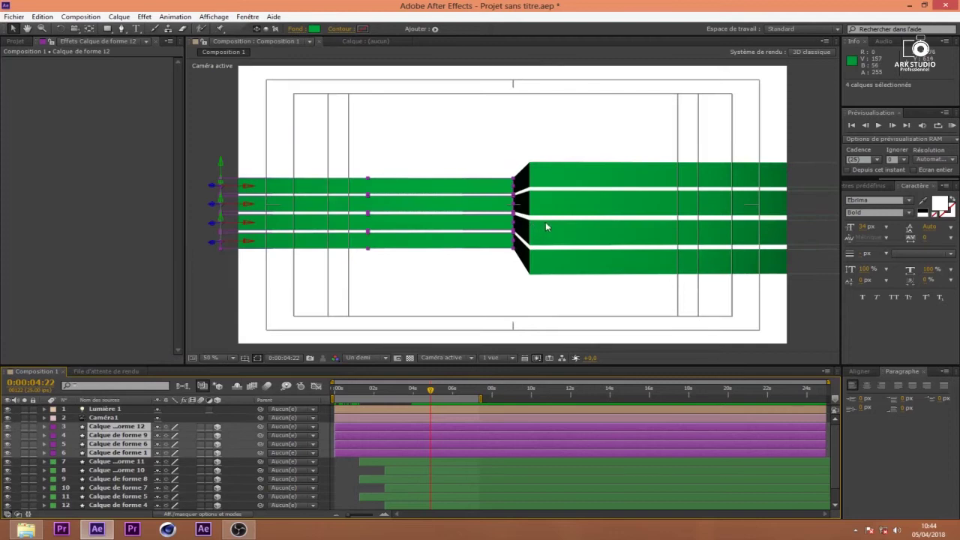
{"action": "left_click_drag", "start_coordinate": [523, 152], "coordinate": [526, 295]}
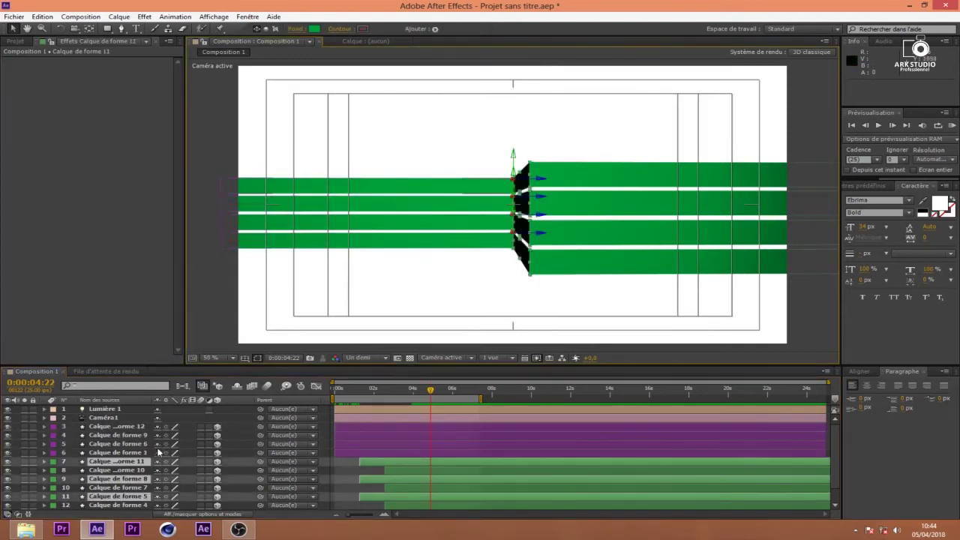
{"action": "scroll", "coordinate": [118, 455], "scroll_direction": "down", "scroll_amount": 1}
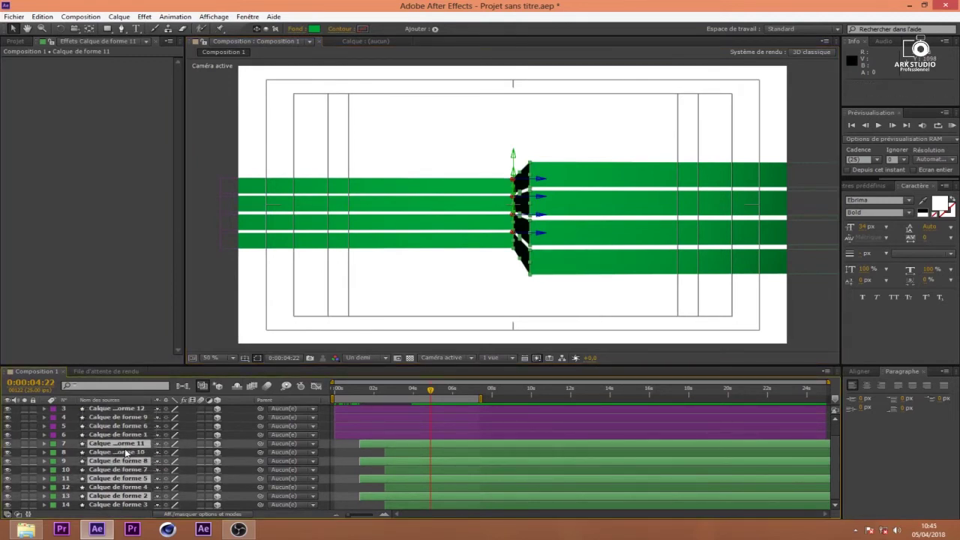
{"action": "left_click_drag", "start_coordinate": [126, 453], "coordinate": [124, 454]}
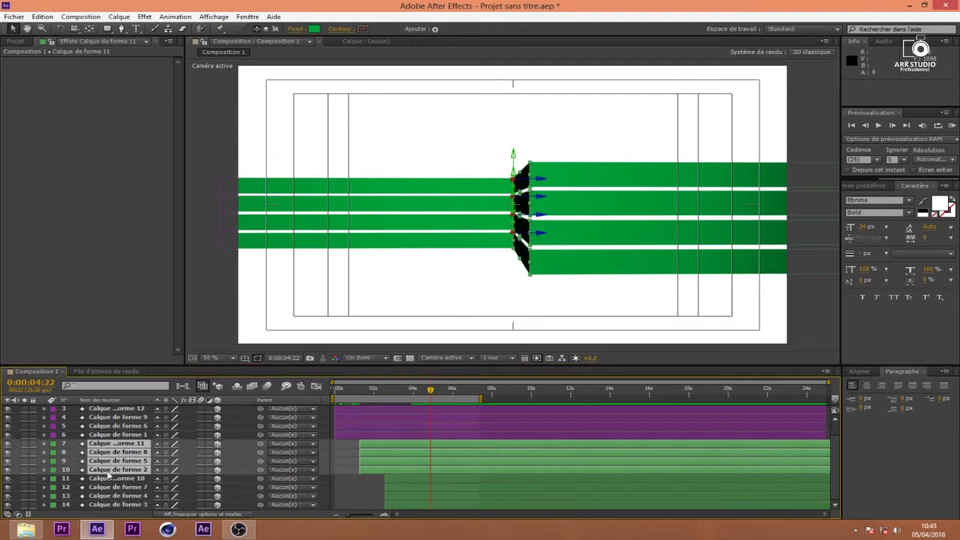
{"action": "left_click", "coordinate": [54, 450]}
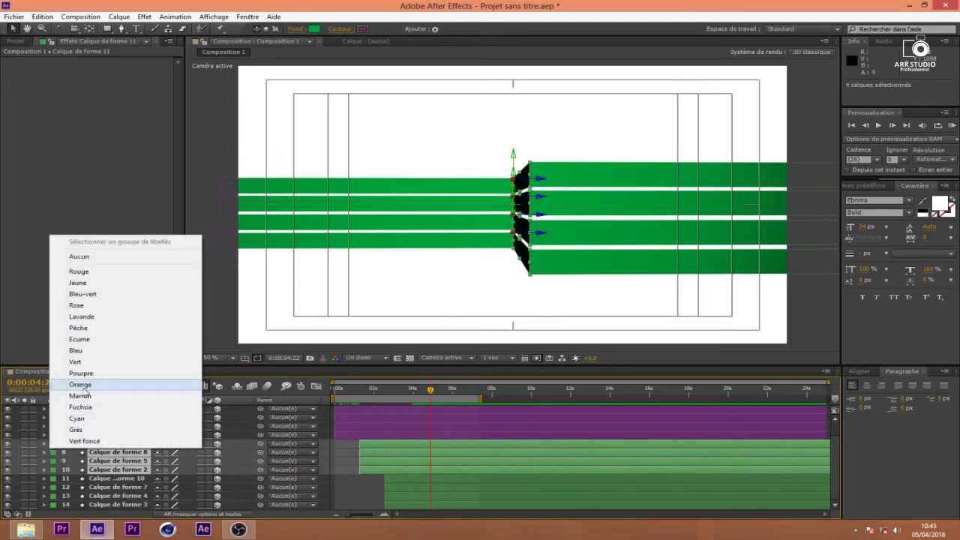
{"action": "left_click", "coordinate": [85, 386]}
- Select the four right-hand bars and label their layers Bleu-vert after trying Fuchsia
{"action": "scroll", "coordinate": [756, 195], "scroll_direction": "down", "scroll_amount": 3}
{"action": "left_click_drag", "start_coordinate": [611, 176], "coordinate": [625, 291]}
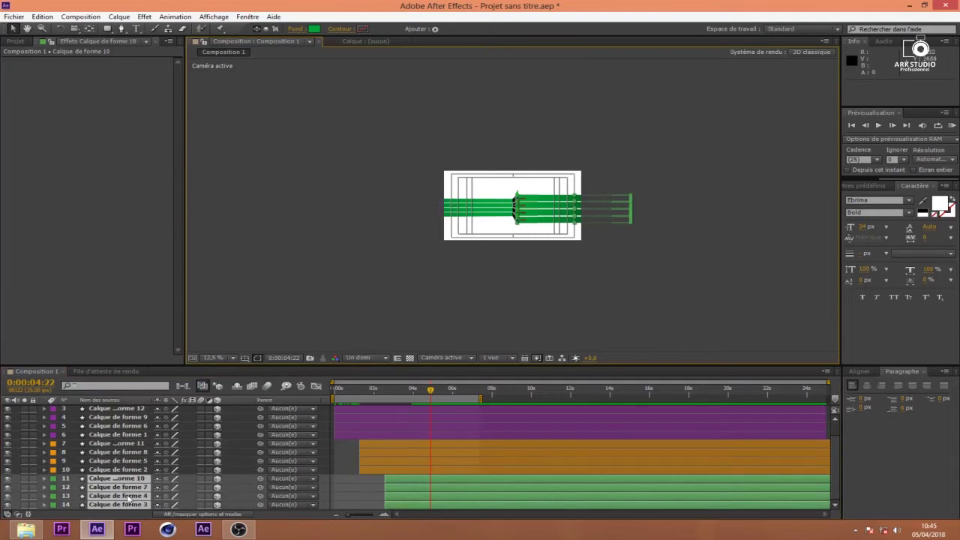
{"action": "left_click", "coordinate": [53, 484]}
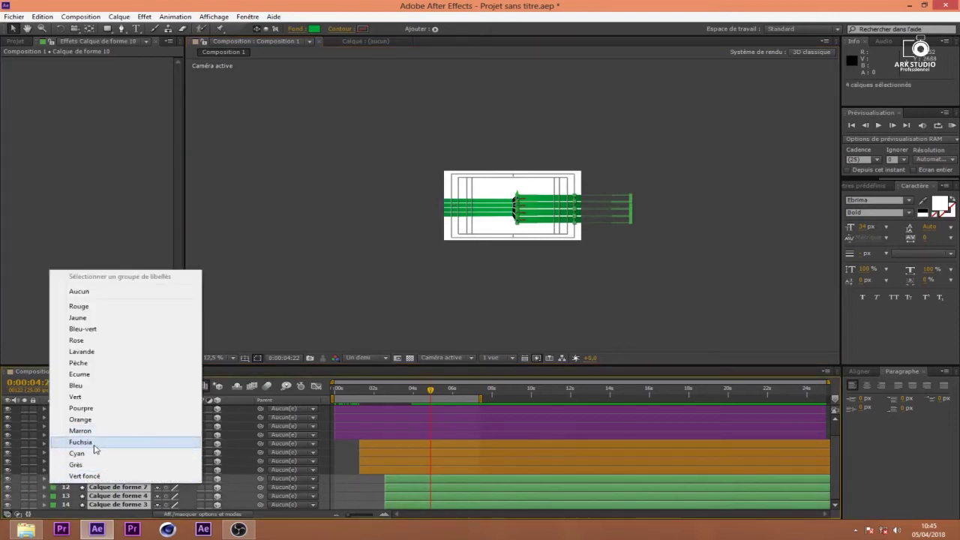
{"action": "left_click", "coordinate": [81, 442]}
{"action": "left_click", "coordinate": [52, 489]}
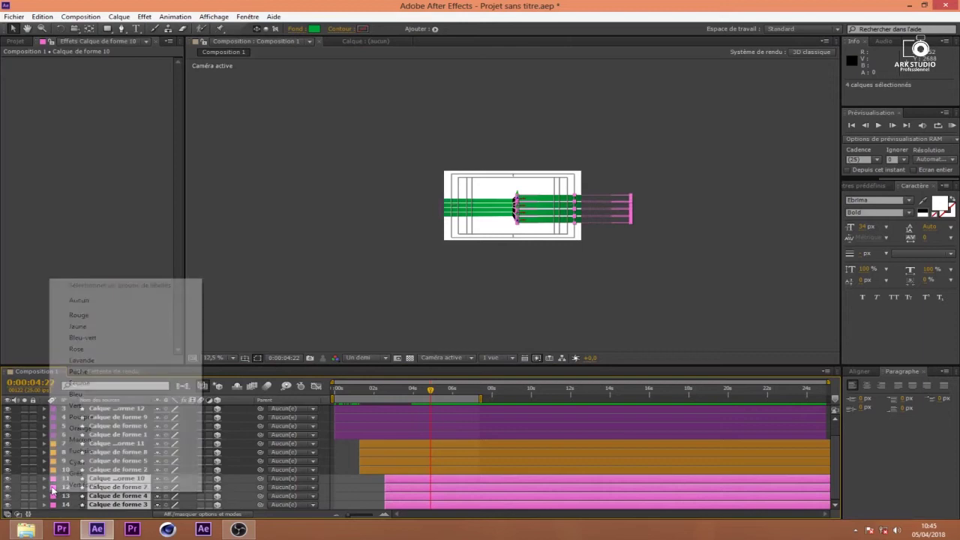
{"action": "left_click", "coordinate": [81, 338]}
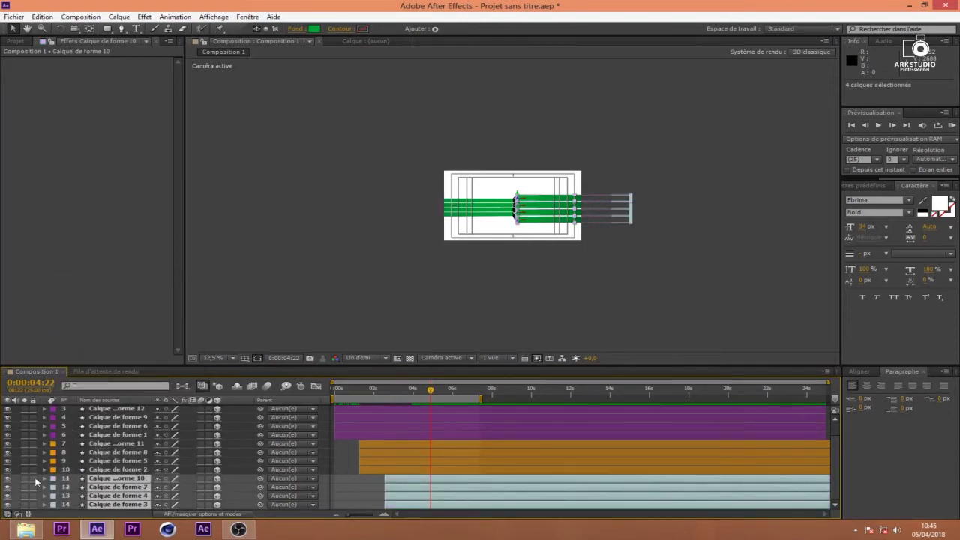
{"action": "scroll", "coordinate": [500, 456], "scroll_direction": "up", "scroll_amount": 1}
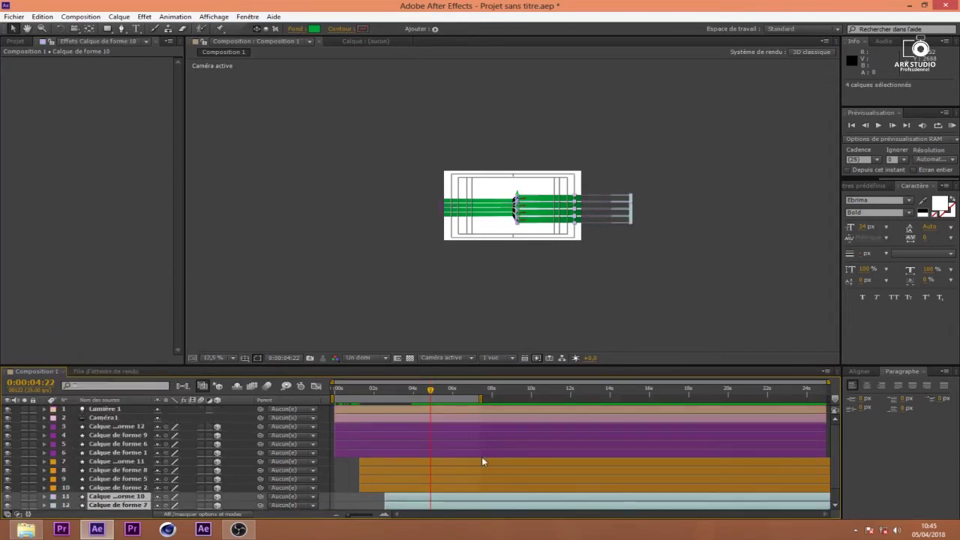
{"action": "scroll", "coordinate": [488, 451], "scroll_direction": "down", "scroll_amount": 1}
{"action": "key", "text": "comma"}
{"action": "key", "text": "slash"}
{"action": "key", "text": "comma"}
{"action": "key", "text": "comma"}
{"action": "key", "text": "comma"}
{"action": "key", "text": "comma"}
{"action": "key", "text": "period"}
{"action": "key", "text": "period"}
{"action": "key", "text": "comma"}
{"action": "key", "text": "comma"}
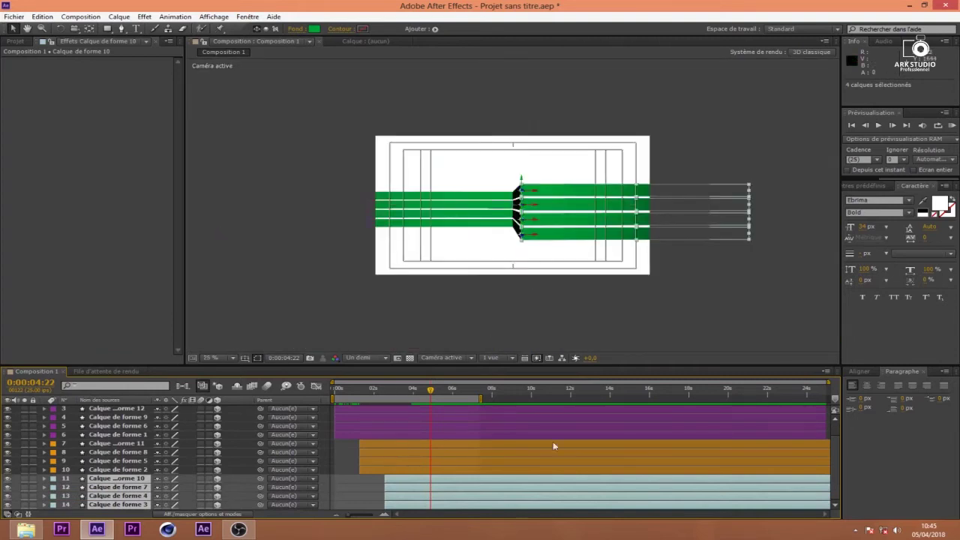
- At 0:00:00:21, shift Calque de forme 1, the second left-hand bar from the top, about 12 frames later on the timeline
{"action": "left_click", "coordinate": [359, 495]}
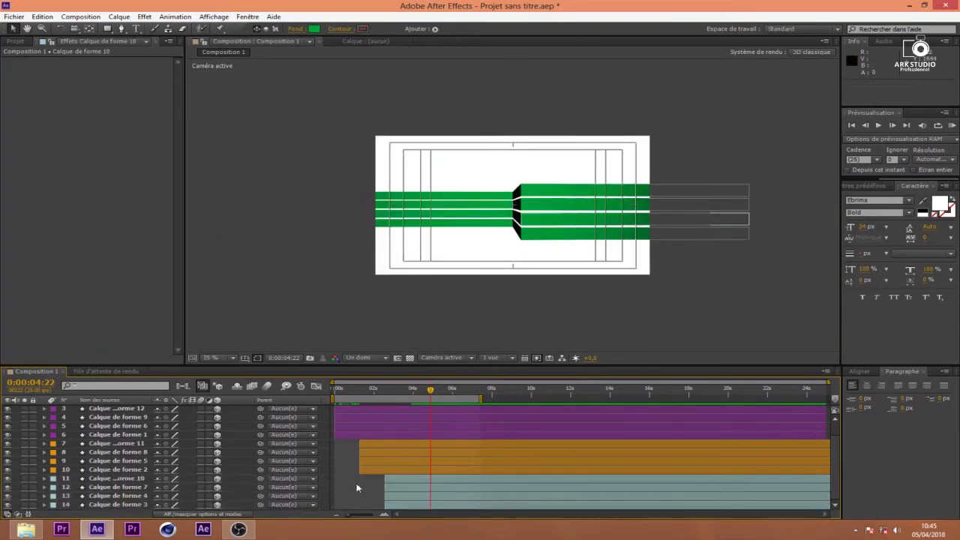
{"action": "left_click", "coordinate": [339, 389]}
{"action": "left_click_drag", "start_coordinate": [339, 404], "coordinate": [351, 409]}
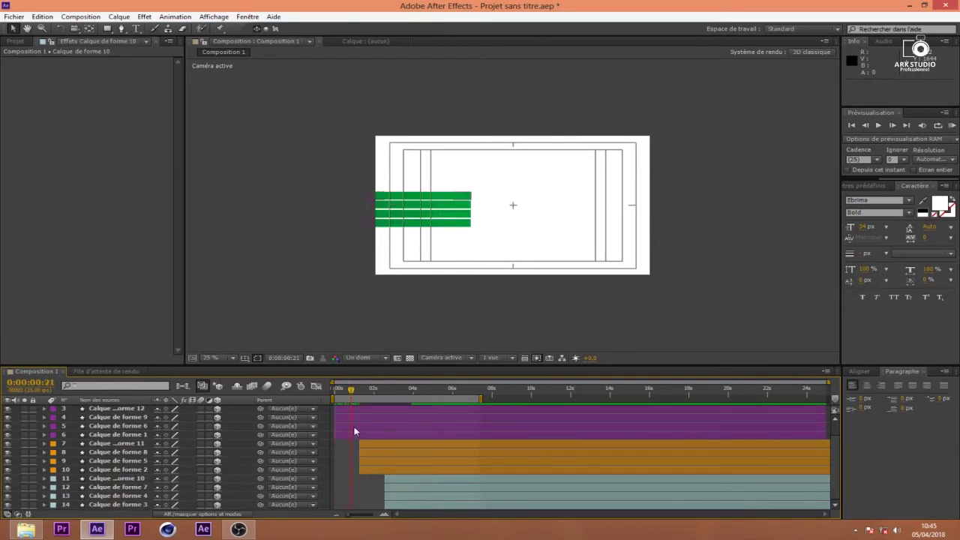
{"action": "left_click", "coordinate": [355, 428]}
{"action": "left_click", "coordinate": [356, 409]}
{"action": "left_click", "coordinate": [357, 435]}
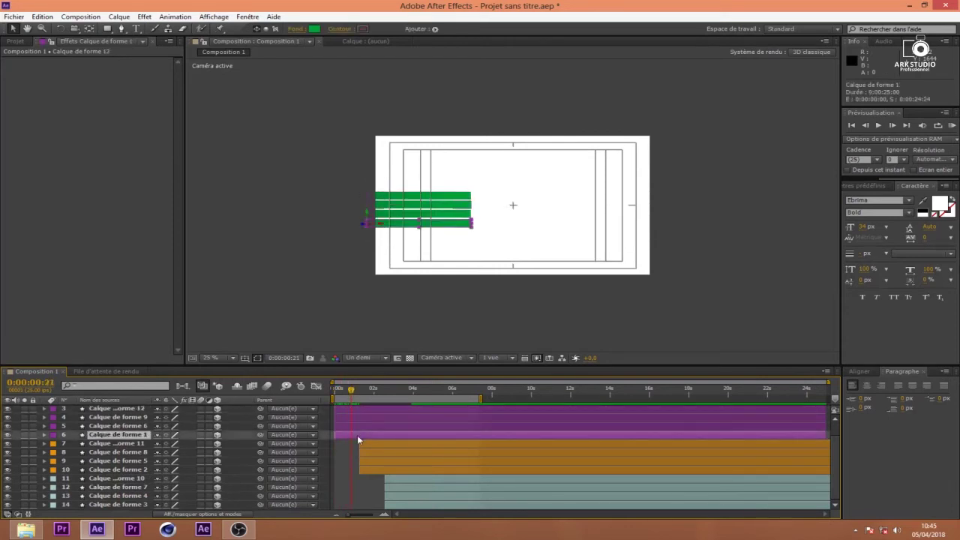
{"action": "left_click", "coordinate": [360, 424]}
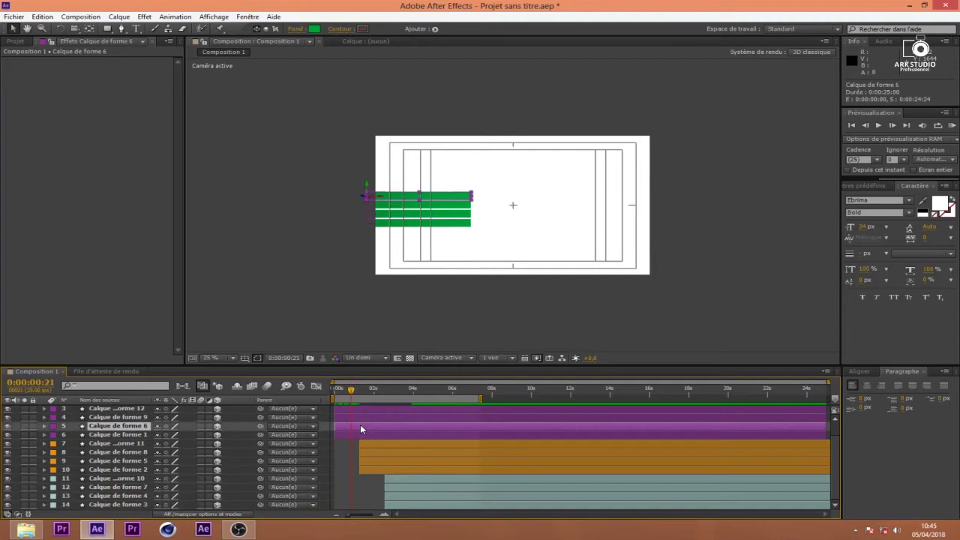
{"action": "left_click", "coordinate": [361, 434]}
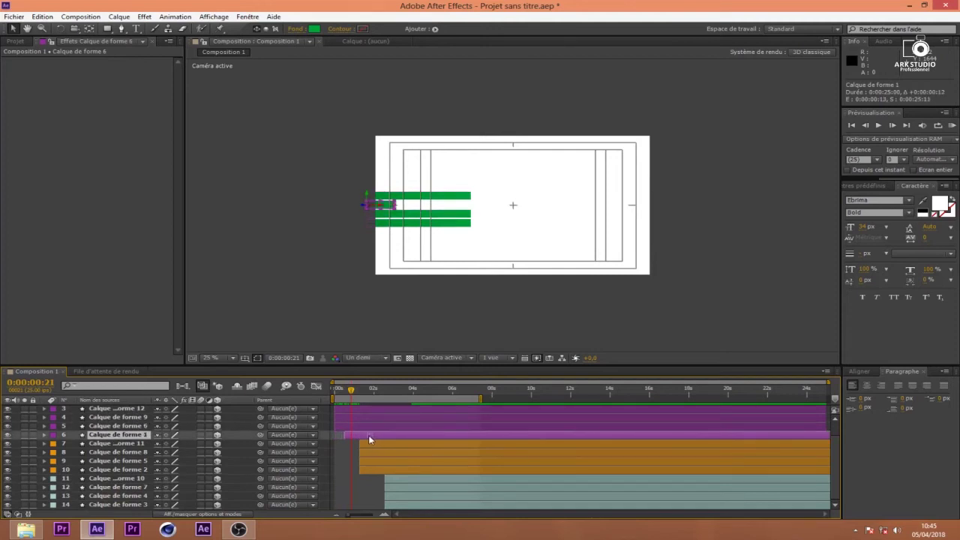
- Delay the lower left-hand bars, starting Calque de forme 12 at 0:00:00:13, and shift the four orange connecting-bar layers to start at 0:00:01:13
{"action": "mouse_move", "coordinate": [358, 418]}
{"action": "left_mouse_down"}
{"action": "mouse_move", "coordinate": [376, 411]}
{"action": "mouse_move", "coordinate": [339, 397]}
{"action": "mouse_move", "coordinate": [385, 405]}
{"action": "mouse_move", "coordinate": [365, 420]}
{"action": "left_mouse_up"}
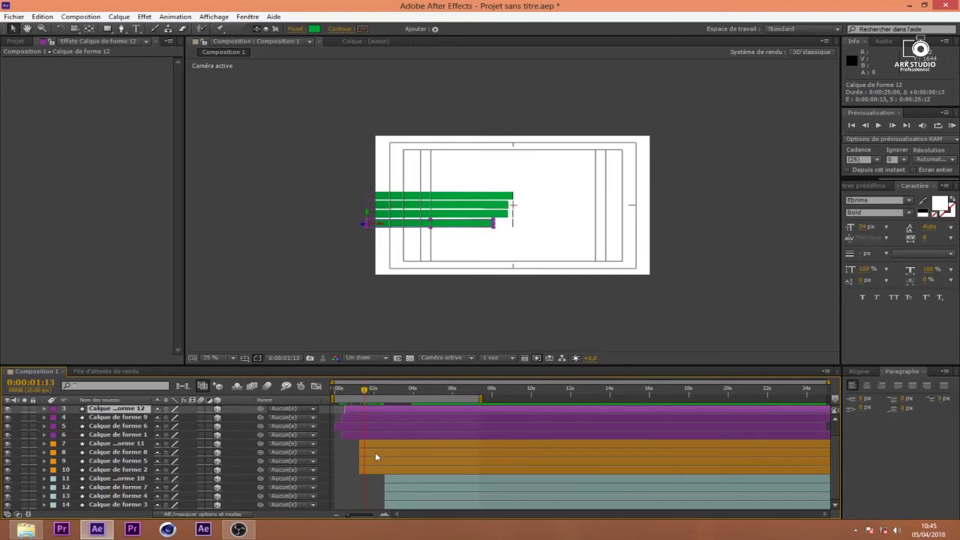
{"action": "left_click", "coordinate": [378, 449]}
{"action": "left_click", "coordinate": [379, 452], "text": "ctrl"}
{"action": "left_click", "coordinate": [379, 459], "text": "ctrl"}
{"action": "left_click", "coordinate": [380, 468], "text": "ctrl"}
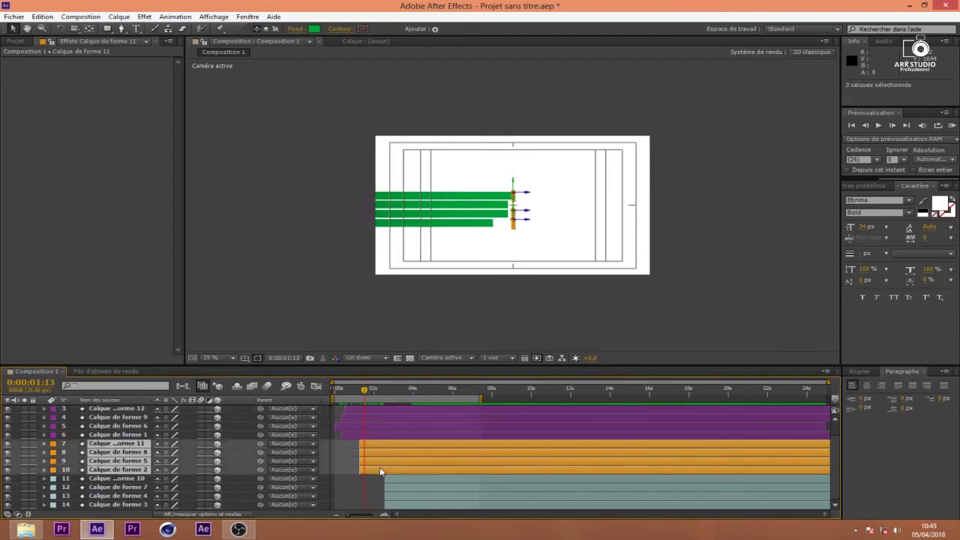
{"action": "left_click_drag", "start_coordinate": [384, 463], "coordinate": [383, 462]}
{"action": "mouse_move", "coordinate": [366, 391]}
{"action": "left_mouse_down"}
{"action": "mouse_move", "coordinate": [345, 392]}
{"action": "mouse_move", "coordinate": [371, 394]}
{"action": "left_mouse_up"}
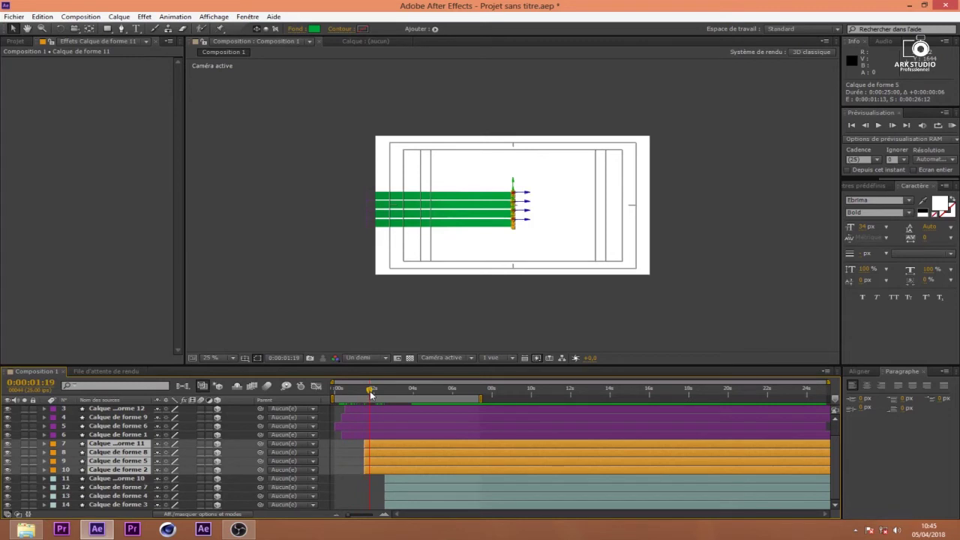
- Examine the connecting bars up close at 0:00:01:19 to match each orange layer to its bar
{"action": "left_click", "coordinate": [346, 455]}
{"action": "left_click", "coordinate": [382, 445]}
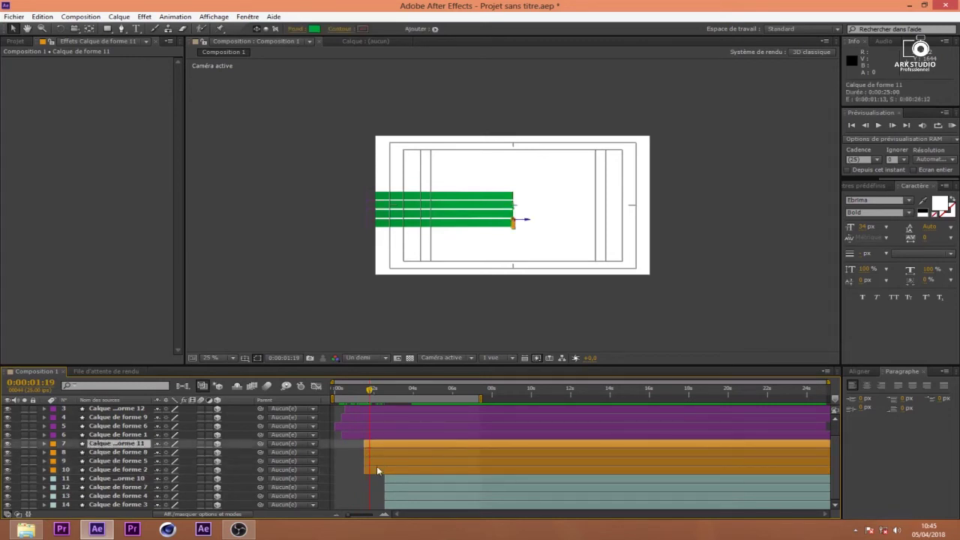
{"action": "left_click", "coordinate": [376, 470]}
{"action": "left_click", "coordinate": [380, 463]}
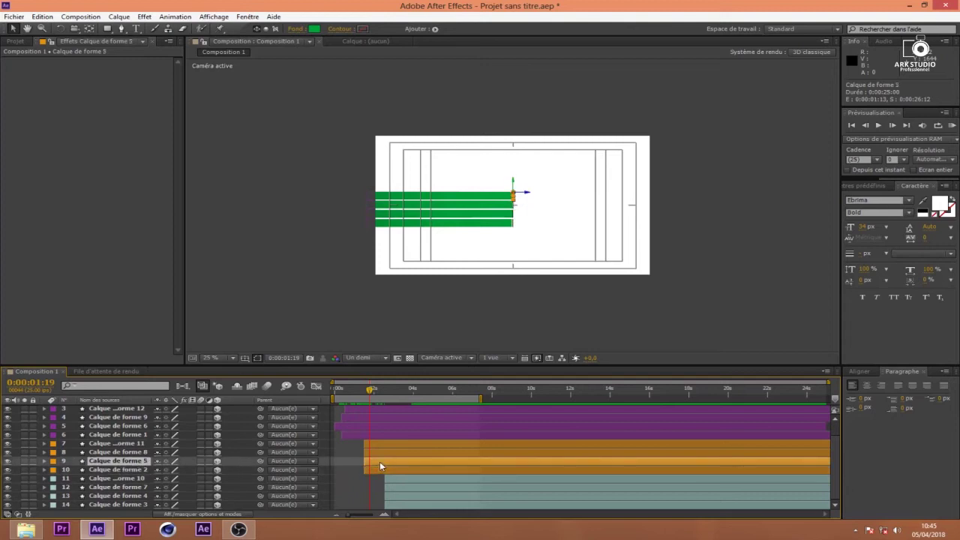
{"action": "mouse_move", "coordinate": [377, 461]}
{"action": "left_mouse_down"}
{"action": "mouse_move", "coordinate": [376, 423]}
{"action": "mouse_move", "coordinate": [371, 453]}
{"action": "left_mouse_up"}
{"action": "scroll", "coordinate": [551, 187], "scroll_direction": "up", "scroll_amount": 6}
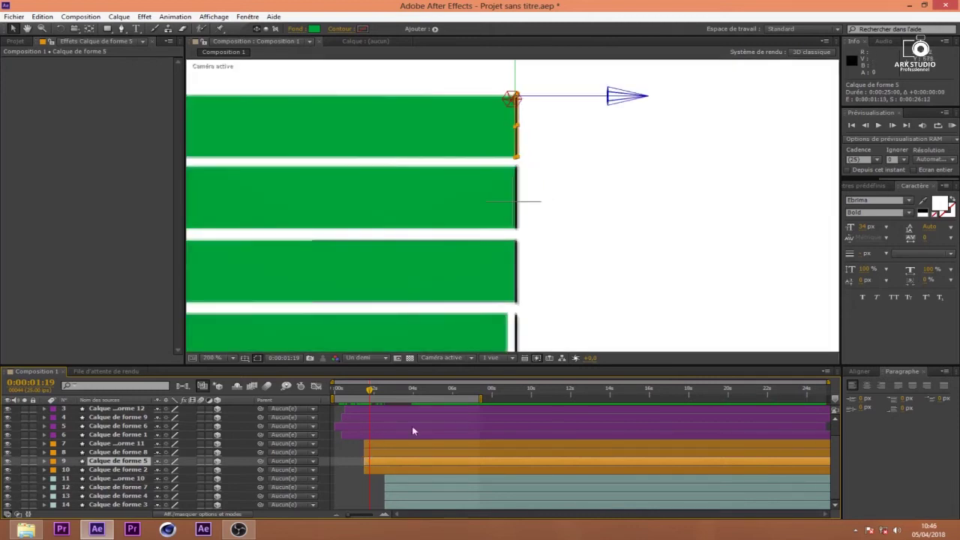
{"action": "left_click", "coordinate": [375, 452]}
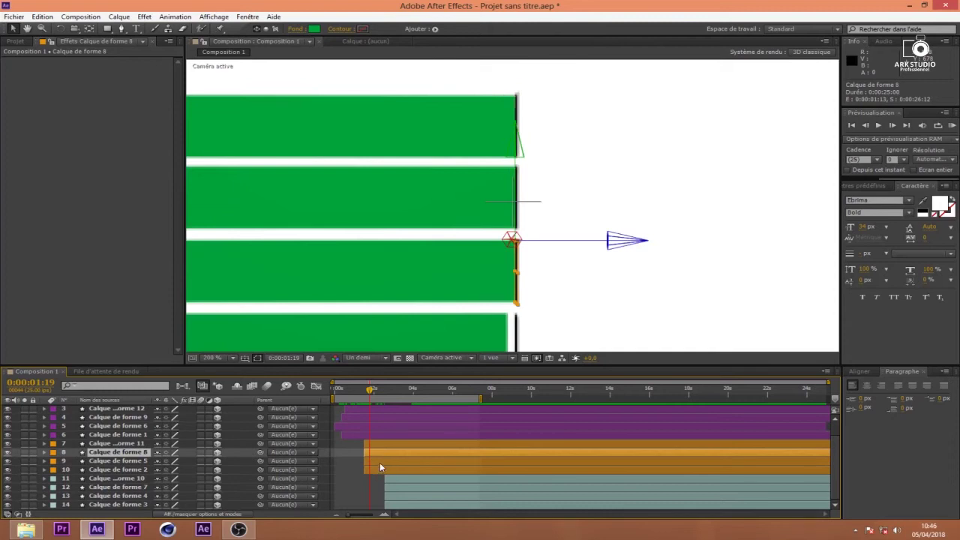
{"action": "left_click", "coordinate": [379, 462]}
- Shift Calque de forme 11, the lowest connecting bar, 11 frames later so it starts at 0:00:01:24
{"action": "mouse_move", "coordinate": [371, 397]}
{"action": "left_mouse_down"}
{"action": "mouse_move", "coordinate": [357, 401]}
{"action": "mouse_move", "coordinate": [375, 405]}
{"action": "mouse_move", "coordinate": [362, 408]}
{"action": "left_mouse_up"}
{"action": "left_click", "coordinate": [378, 471]}
{"action": "left_click", "coordinate": [382, 462]}
{"action": "left_click", "coordinate": [396, 448]}
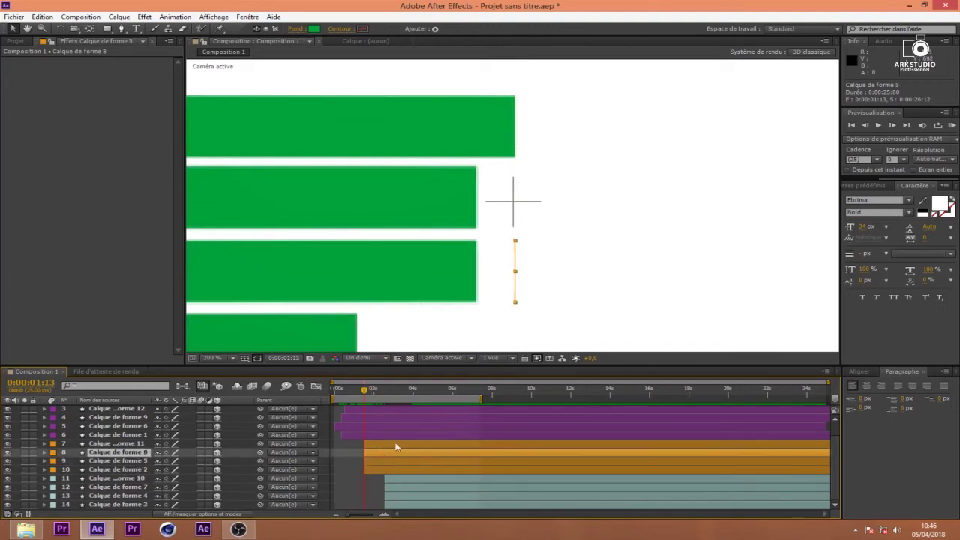
{"action": "key", "text": "ctrl+Up"}
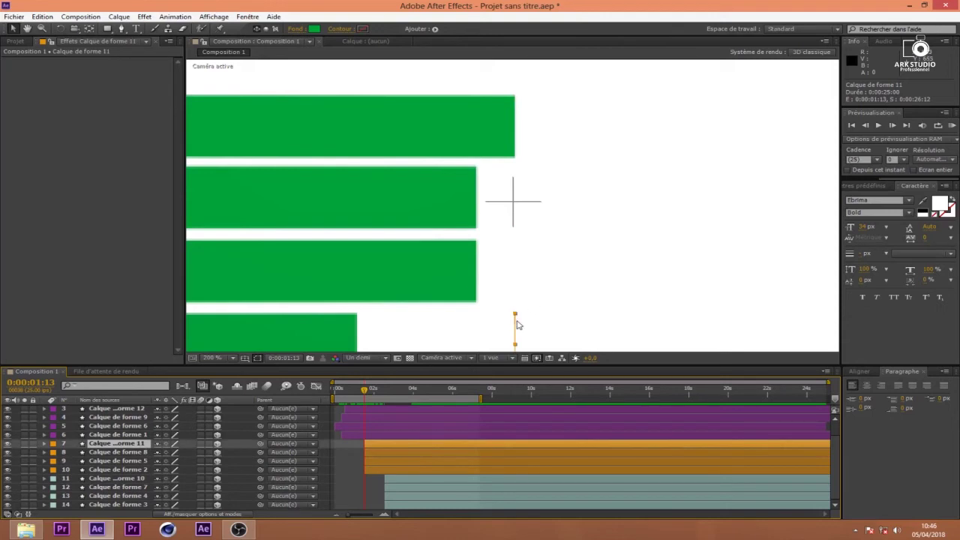
{"action": "left_click_drag", "start_coordinate": [380, 449], "coordinate": [390, 449]}
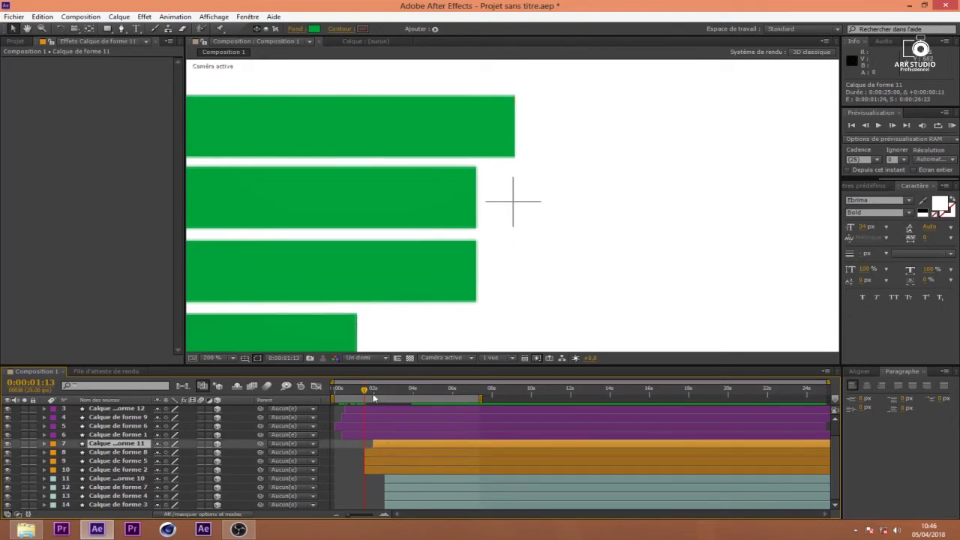
- Shift Calque de forme 9, the third left-hand bar from the top, 7 frames later to start at 0:00:00:16
{"action": "mouse_move", "coordinate": [366, 391]}
{"action": "left_mouse_down"}
{"action": "mouse_move", "coordinate": [384, 398]}
{"action": "mouse_move", "coordinate": [358, 398]}
{"action": "mouse_move", "coordinate": [367, 403]}
{"action": "left_mouse_up"}
{"action": "left_click", "coordinate": [367, 421]}
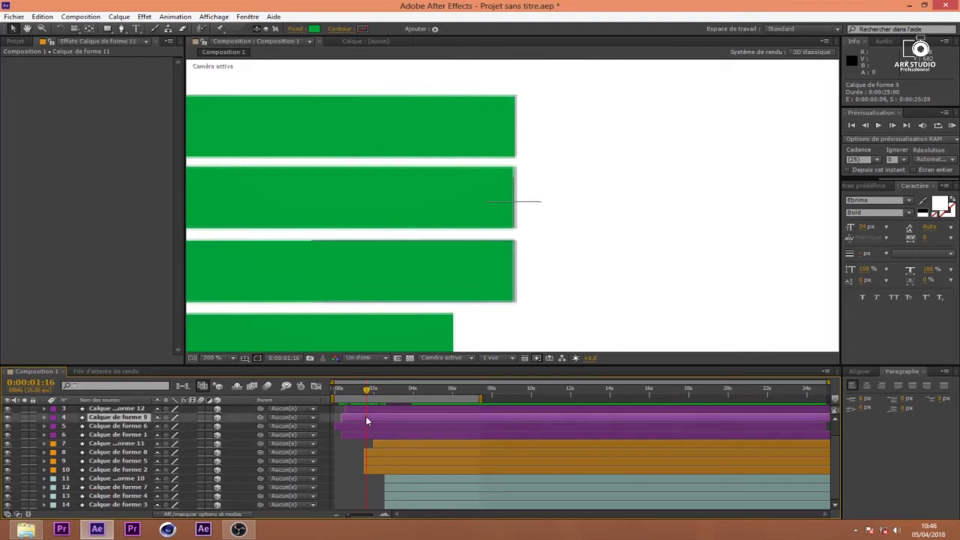
{"action": "mouse_move", "coordinate": [367, 421]}
{"action": "left_mouse_down"}
{"action": "mouse_move", "coordinate": [338, 399]}
{"action": "mouse_move", "coordinate": [376, 405]}
{"action": "mouse_move", "coordinate": [369, 409]}
{"action": "left_mouse_up"}
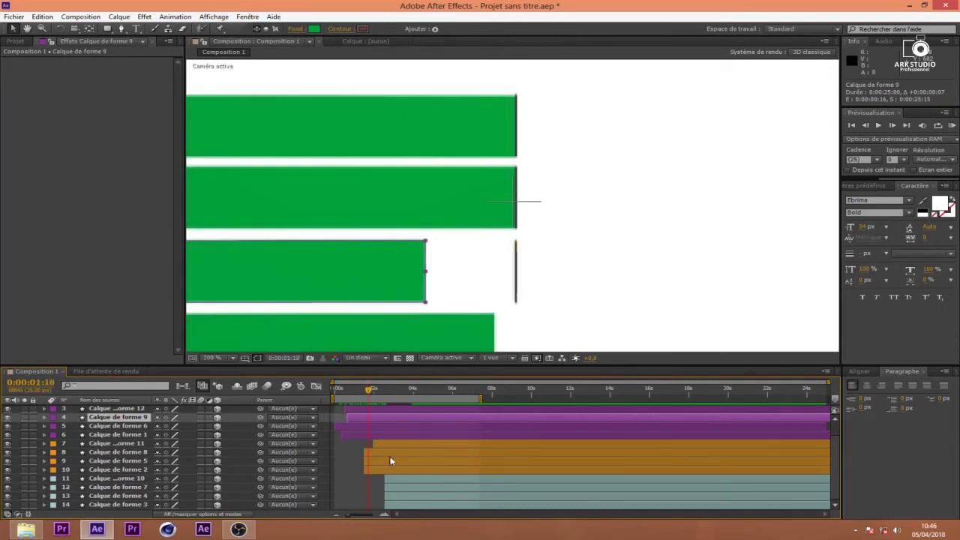
- Shift Calque de forme 8, the third connecting bar from the top, to start at 0:00:01:21 and check the growth up to 0:00:02:17
{"action": "left_click", "coordinate": [390, 454]}
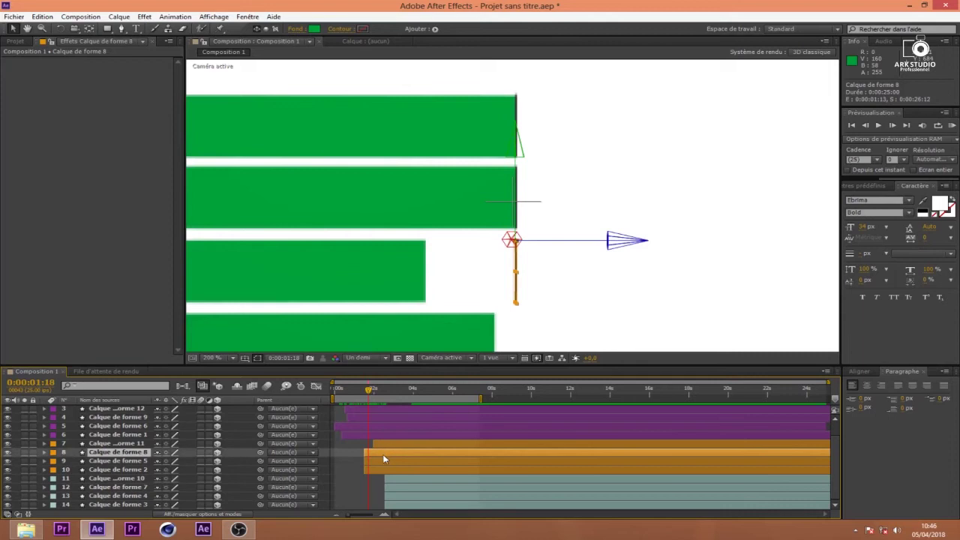
{"action": "left_click_drag", "start_coordinate": [382, 455], "coordinate": [386, 458]}
{"action": "left_click", "coordinate": [367, 391]}
{"action": "left_click_drag", "start_coordinate": [368, 390], "coordinate": [374, 390]}
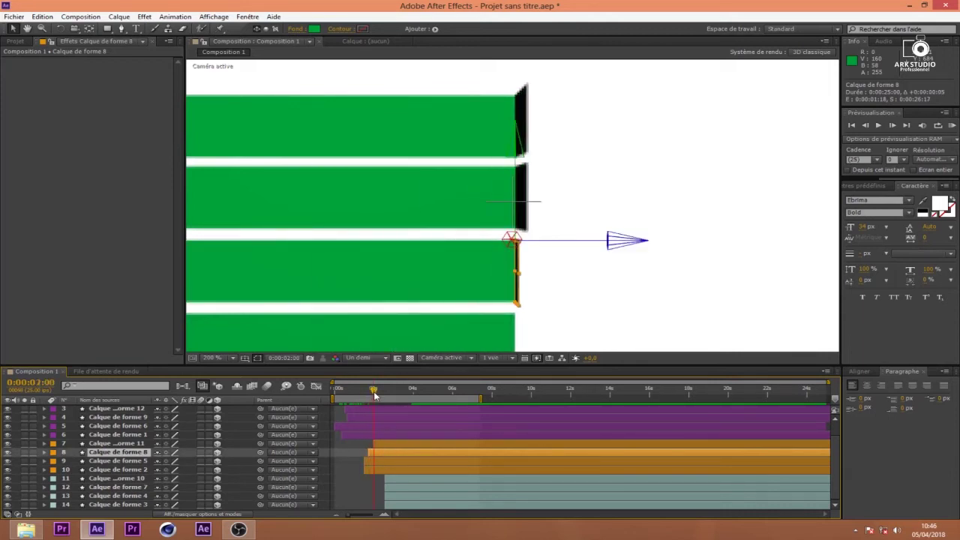
{"action": "left_click", "coordinate": [369, 393]}
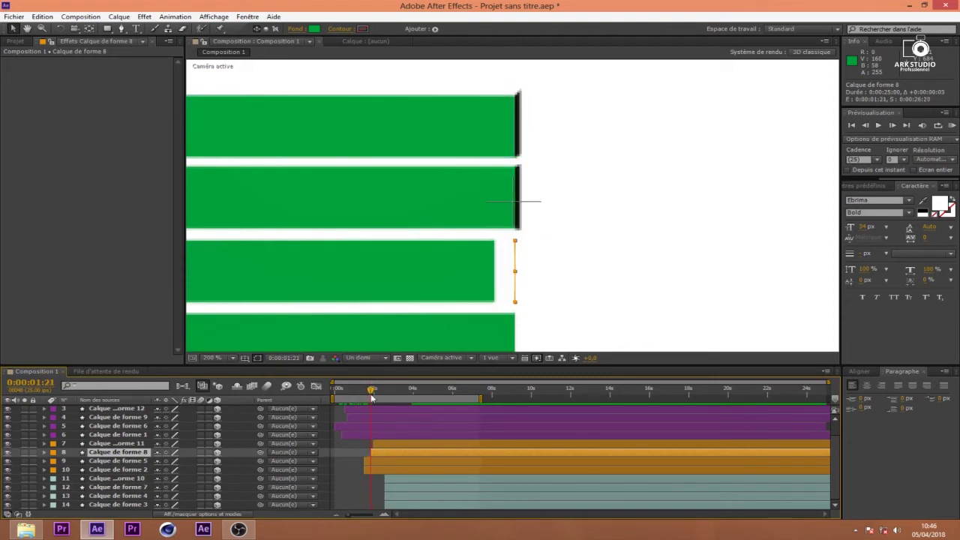
{"action": "left_click", "coordinate": [374, 391]}
{"action": "left_click_drag", "start_coordinate": [373, 393], "coordinate": [387, 413]}
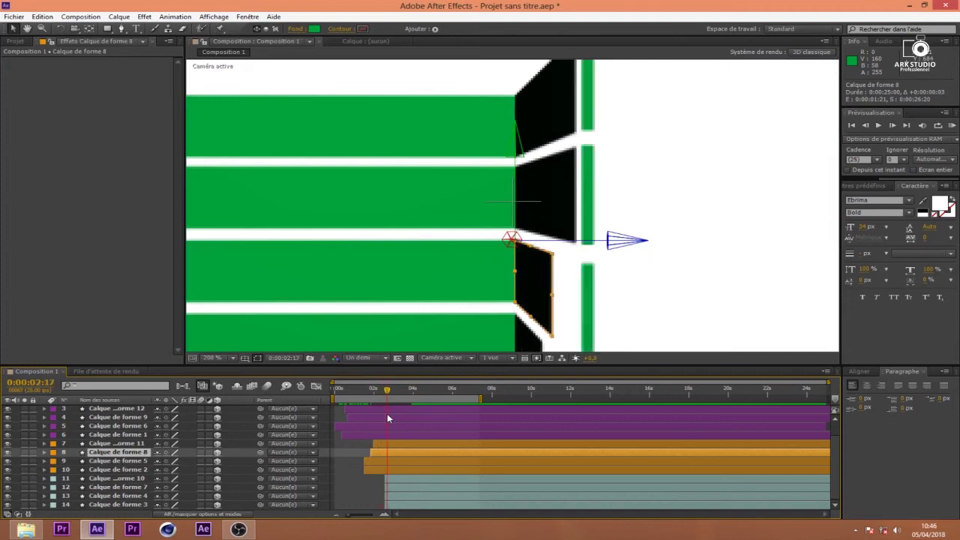
- Try trimming the start of Calque de forme 10, the lowest right-hand bar, to 0:00:03:06, and extend it back to 0:00:02:13
{"action": "left_click", "coordinate": [476, 479]}
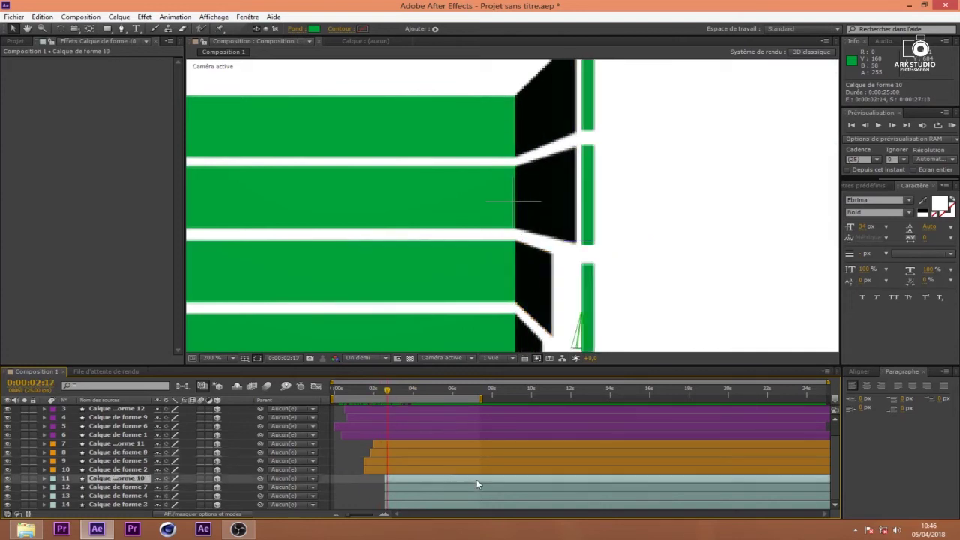
{"action": "key", "text": "comma"}
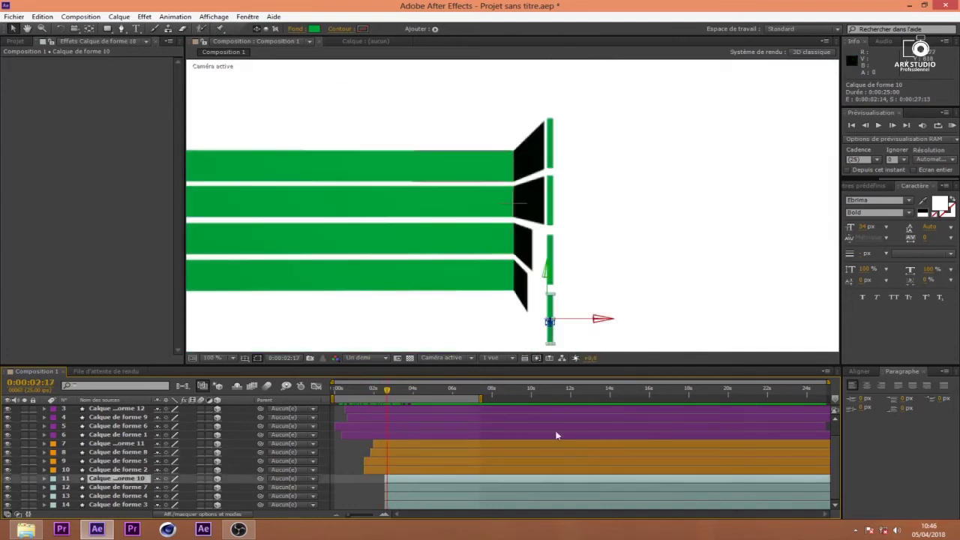
{"action": "mouse_move", "coordinate": [390, 397]}
{"action": "left_mouse_down"}
{"action": "mouse_move", "coordinate": [401, 390]}
{"action": "mouse_move", "coordinate": [389, 396]}
{"action": "left_mouse_up"}
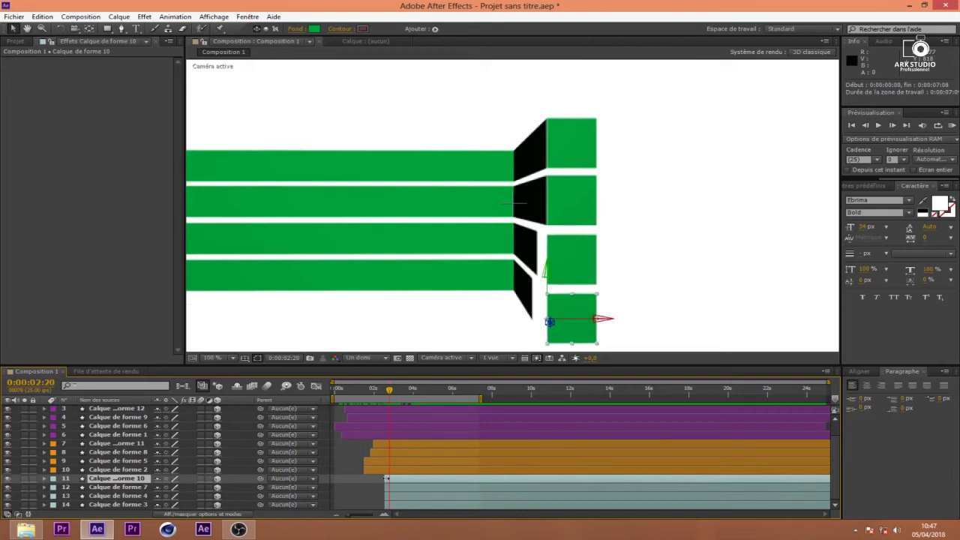
{"action": "left_click_drag", "start_coordinate": [387, 478], "coordinate": [400, 479]}
{"action": "mouse_move", "coordinate": [388, 392]}
{"action": "left_mouse_down"}
{"action": "mouse_move", "coordinate": [403, 393]}
{"action": "mouse_move", "coordinate": [388, 395]}
{"action": "left_mouse_up"}
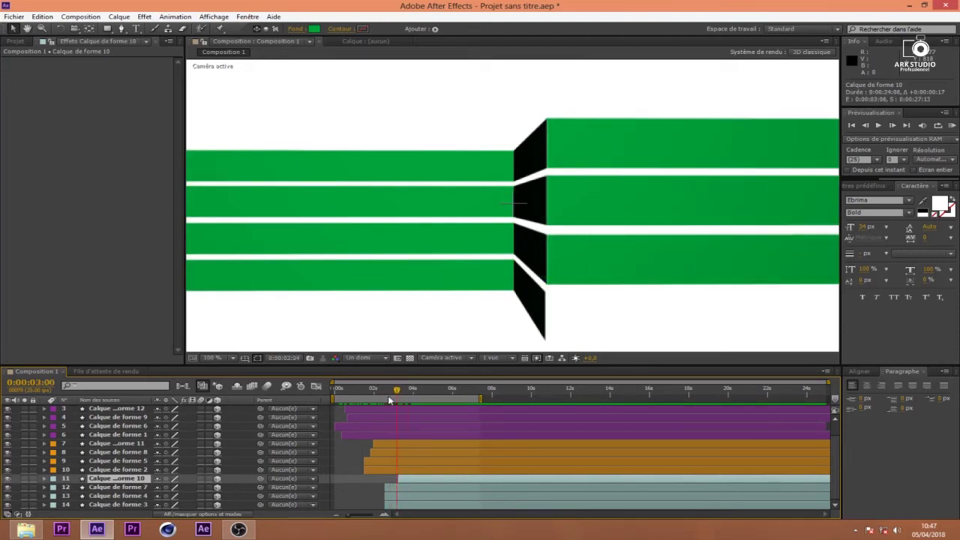
{"action": "left_click_drag", "start_coordinate": [391, 483], "coordinate": [389, 486]}
{"action": "mouse_move", "coordinate": [388, 393]}
{"action": "left_mouse_down"}
{"action": "mouse_move", "coordinate": [401, 390]}
{"action": "mouse_move", "coordinate": [389, 397]}
{"action": "left_mouse_up"}
{"action": "key", "text": "ctrl+z"}
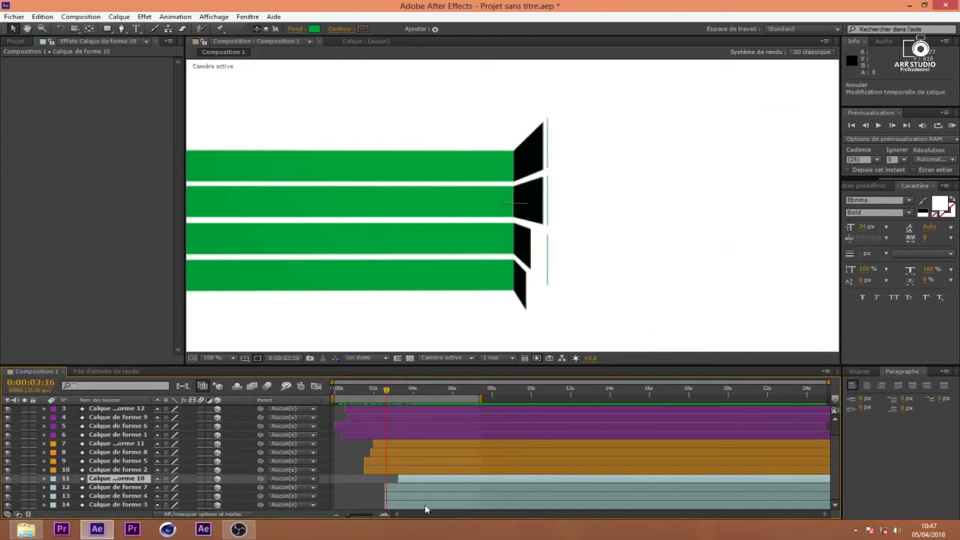
{"action": "left_click_drag", "start_coordinate": [404, 486], "coordinate": [384, 486]}
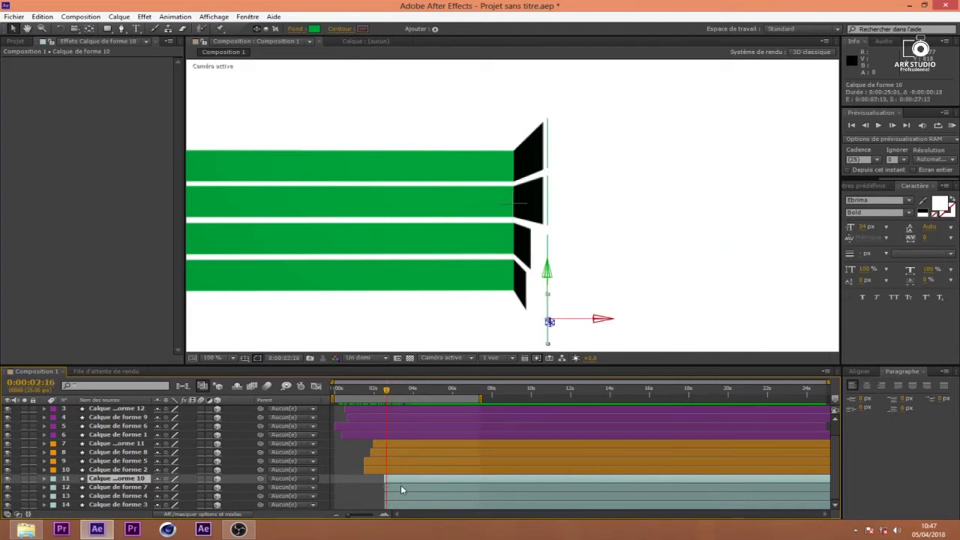
- Shift the four right-hand bar layers together until Calque de forme 10 starts at 0:00:03:02, checking them against the connecting bars
{"action": "left_click", "coordinate": [401, 487], "text": "shift"}
{"action": "left_click", "coordinate": [402, 496], "text": "shift"}
{"action": "left_click", "coordinate": [406, 504], "text": "shift"}
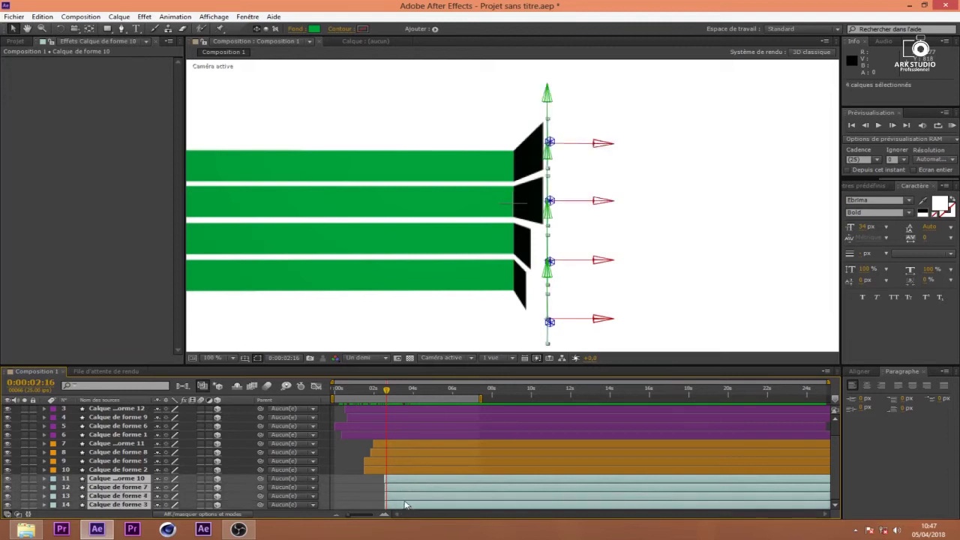
{"action": "left_click_drag", "start_coordinate": [393, 483], "coordinate": [397, 478]}
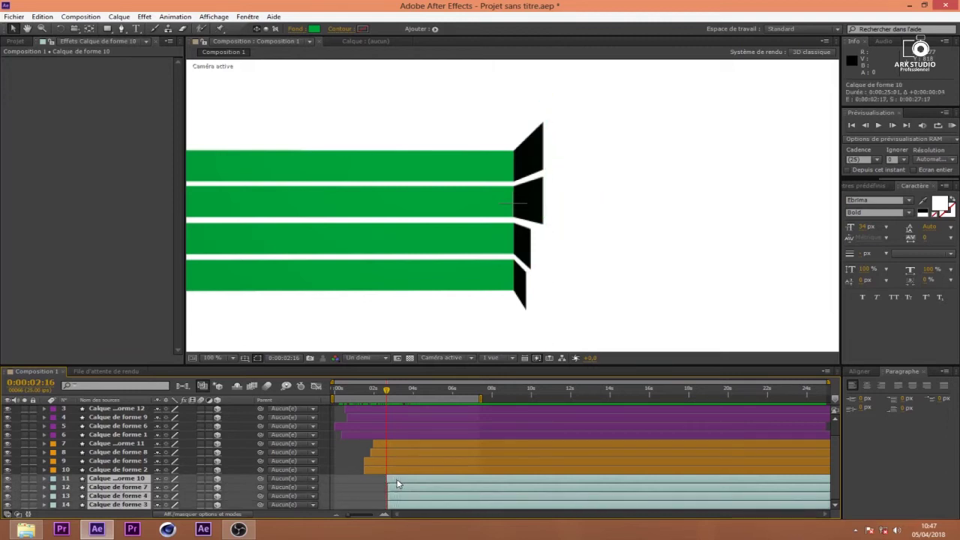
{"action": "left_click", "coordinate": [392, 391]}
{"action": "left_click_drag", "start_coordinate": [393, 396], "coordinate": [394, 396]}
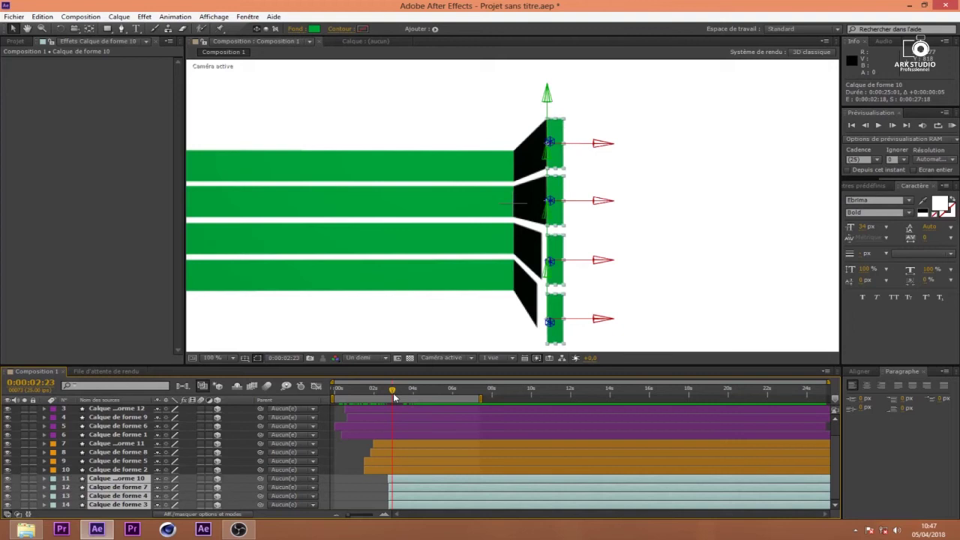
{"action": "left_click_drag", "start_coordinate": [400, 482], "coordinate": [402, 477]}
{"action": "left_click", "coordinate": [395, 393]}
{"action": "left_click_drag", "start_coordinate": [395, 396], "coordinate": [401, 397]}
{"action": "mouse_move", "coordinate": [407, 483]}
{"action": "left_mouse_down"}
{"action": "mouse_move", "coordinate": [417, 483]}
{"action": "mouse_move", "coordinate": [409, 483]}
{"action": "left_mouse_up"}
{"action": "left_click", "coordinate": [391, 398]}
{"action": "left_click_drag", "start_coordinate": [390, 399], "coordinate": [395, 403]}
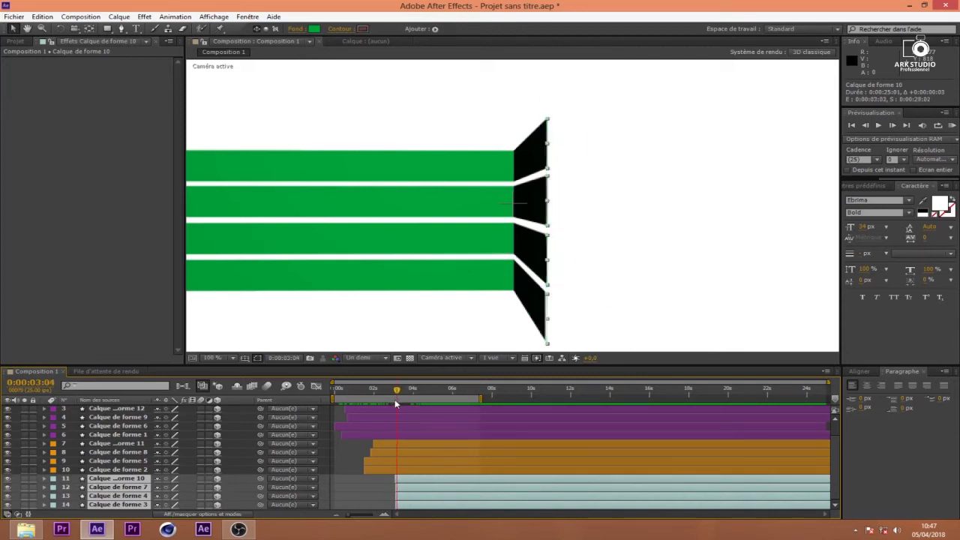
- Shift only Calque de forme 10, the lowest right-hand bar, 4 frames later to start at 0:00:03:06
{"action": "left_click", "coordinate": [381, 495]}
{"action": "left_click", "coordinate": [409, 481]}
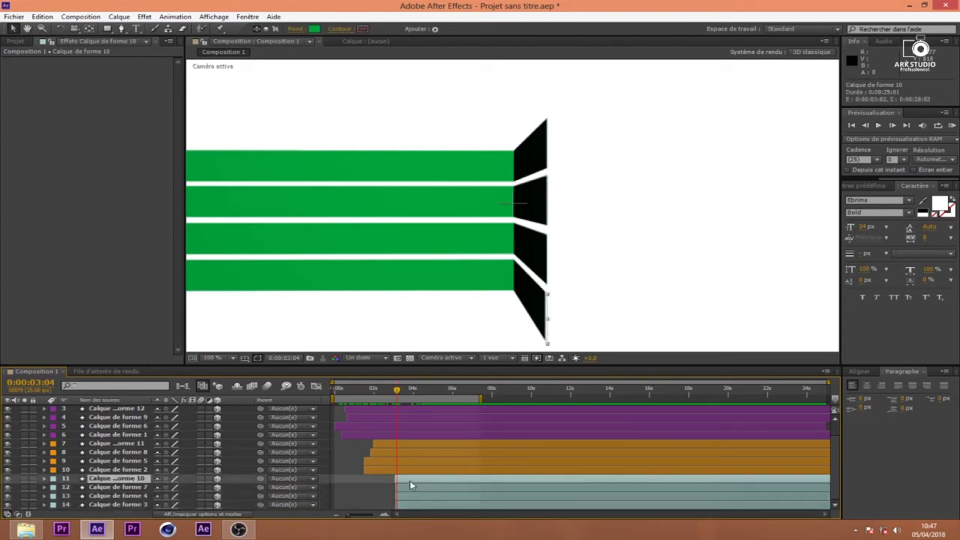
{"action": "left_click", "coordinate": [402, 393]}
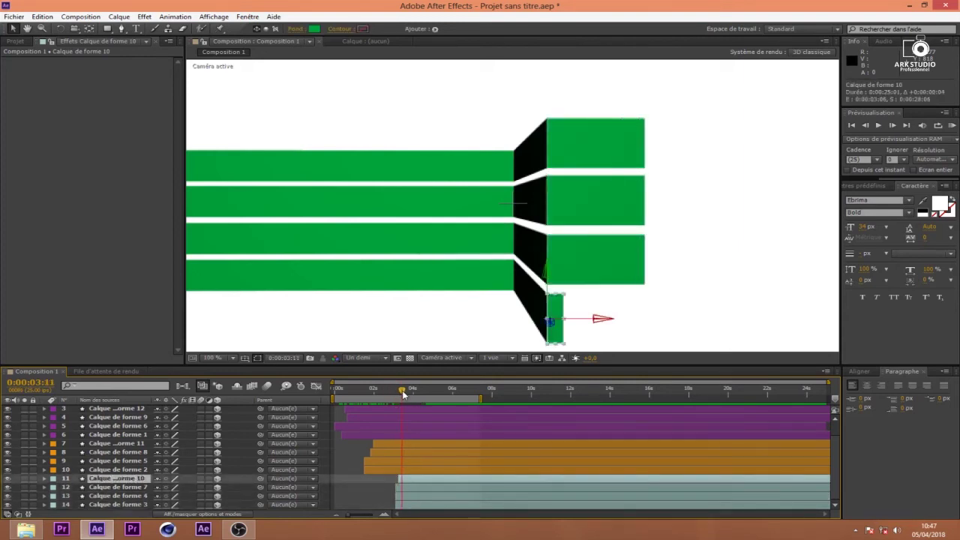
- Check the timing of Calque de forme 7, and delay Calque de forme 4, the top right-hand bar, to start at 0:00:03:04
{"action": "left_click", "coordinate": [409, 490]}
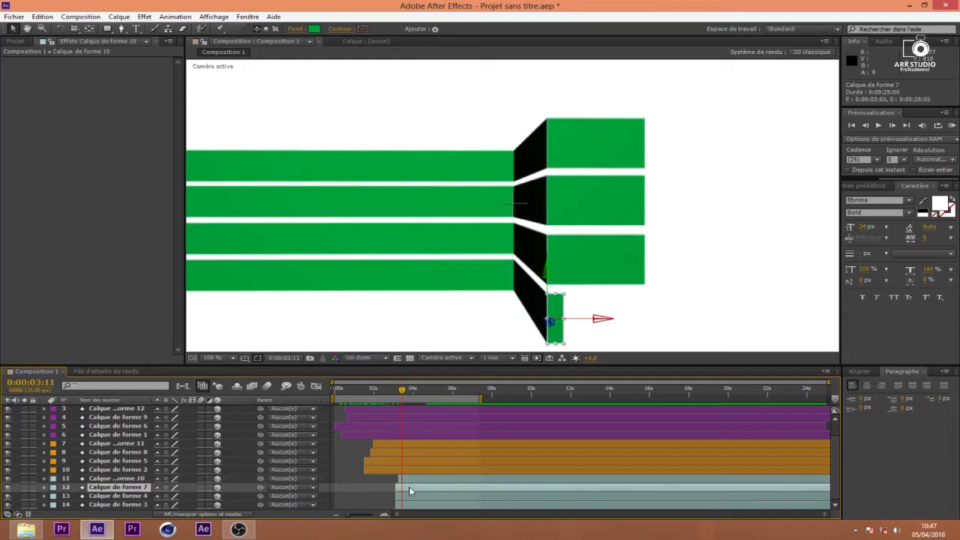
{"action": "left_click", "coordinate": [398, 393]}
{"action": "left_click_drag", "start_coordinate": [396, 394], "coordinate": [399, 394]}
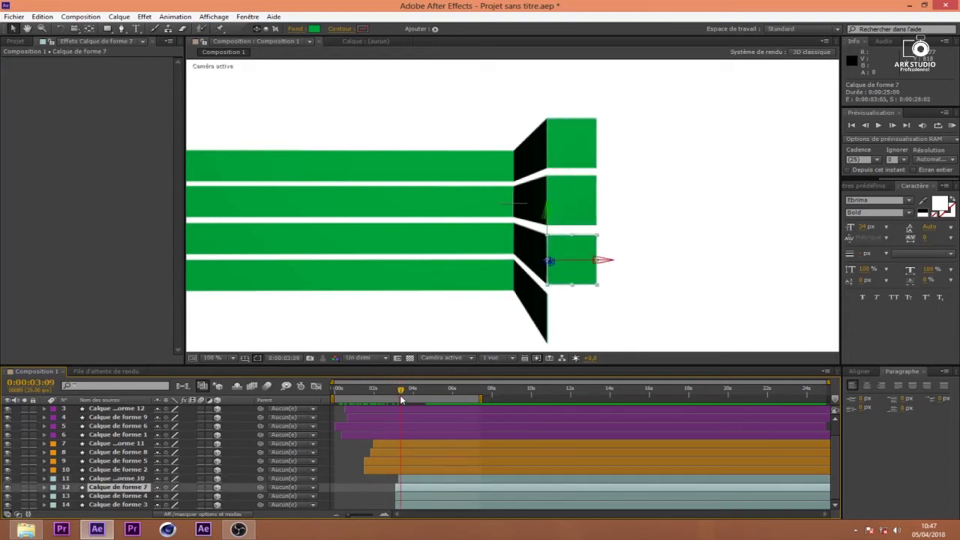
{"action": "left_click", "coordinate": [408, 495]}
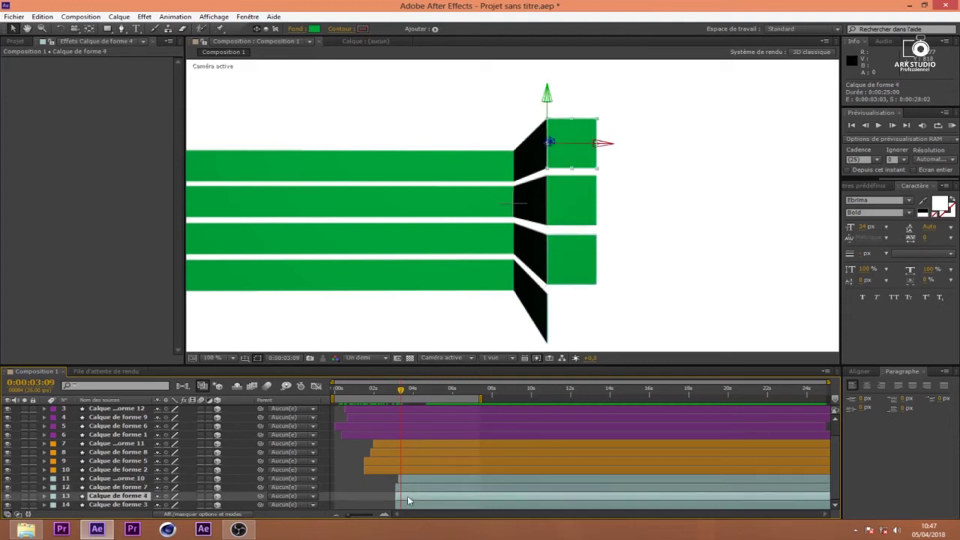
{"action": "mouse_move", "coordinate": [401, 394]}
{"action": "left_mouse_down"}
{"action": "mouse_move", "coordinate": [409, 395]}
{"action": "mouse_move", "coordinate": [390, 396]}
{"action": "mouse_move", "coordinate": [408, 402]}
{"action": "left_mouse_up"}
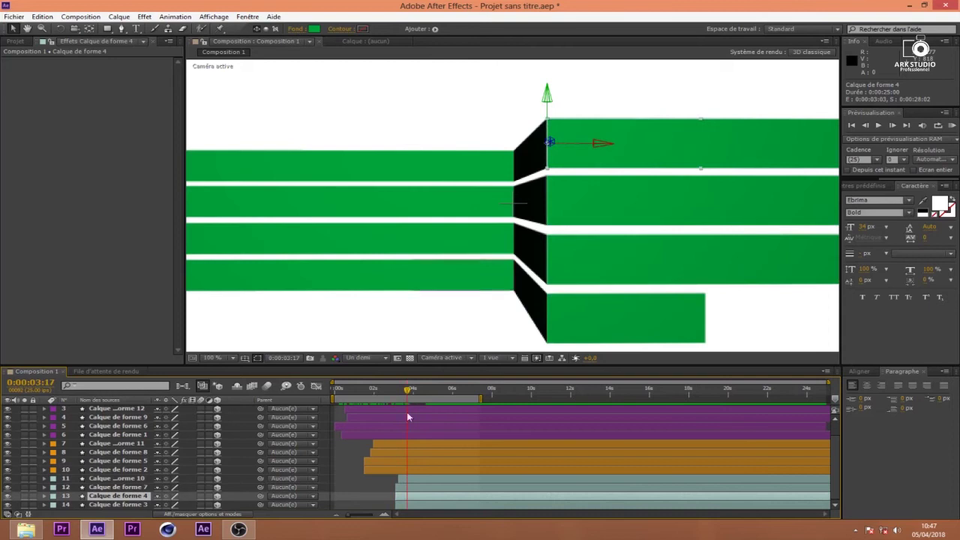
{"action": "left_click_drag", "start_coordinate": [401, 496], "coordinate": [413, 500]}
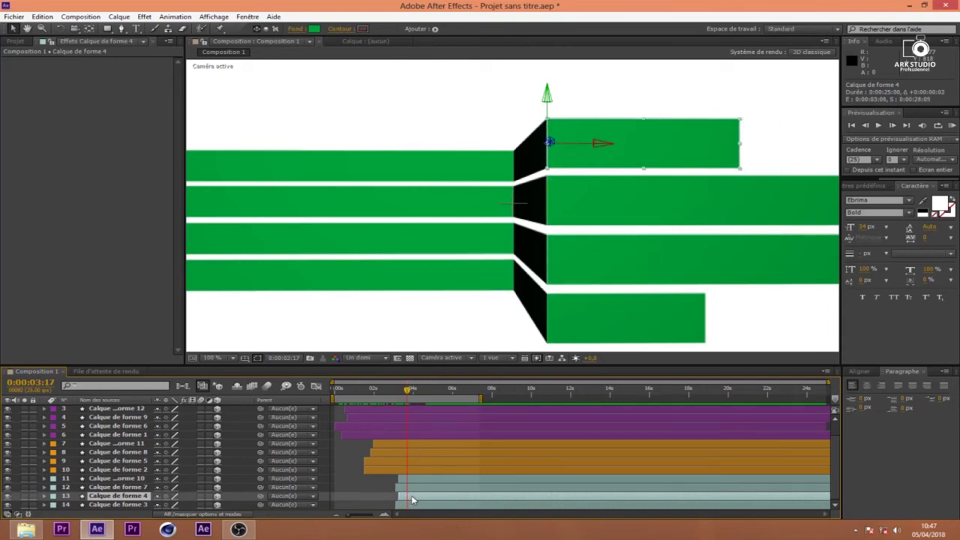
{"action": "mouse_move", "coordinate": [405, 390]}
{"action": "left_mouse_down"}
{"action": "mouse_move", "coordinate": [375, 398]}
{"action": "mouse_move", "coordinate": [414, 403]}
{"action": "mouse_move", "coordinate": [401, 403]}
{"action": "left_mouse_up"}
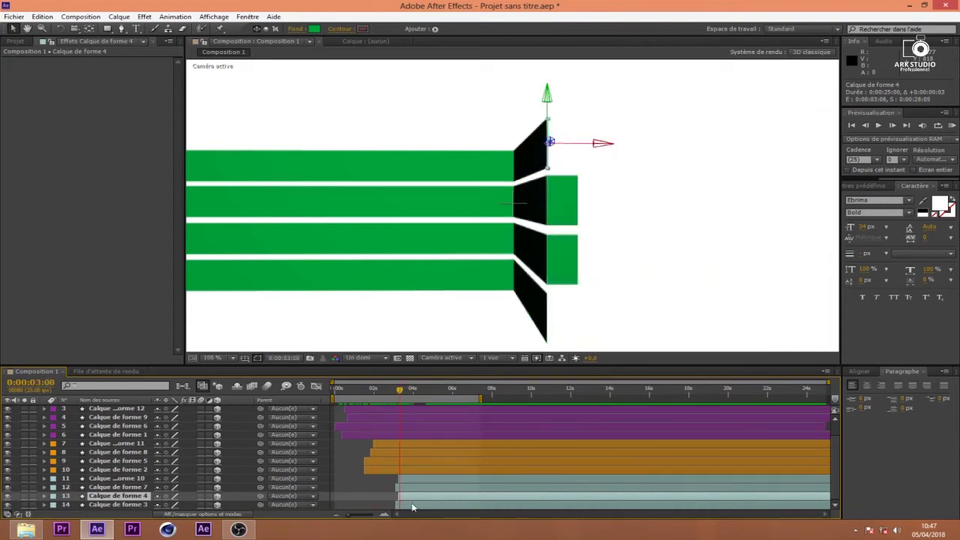
{"action": "key", "text": "equal"}
{"action": "key", "text": "equal"}
{"action": "left_click_drag", "start_coordinate": [403, 498], "coordinate": [396, 497]}
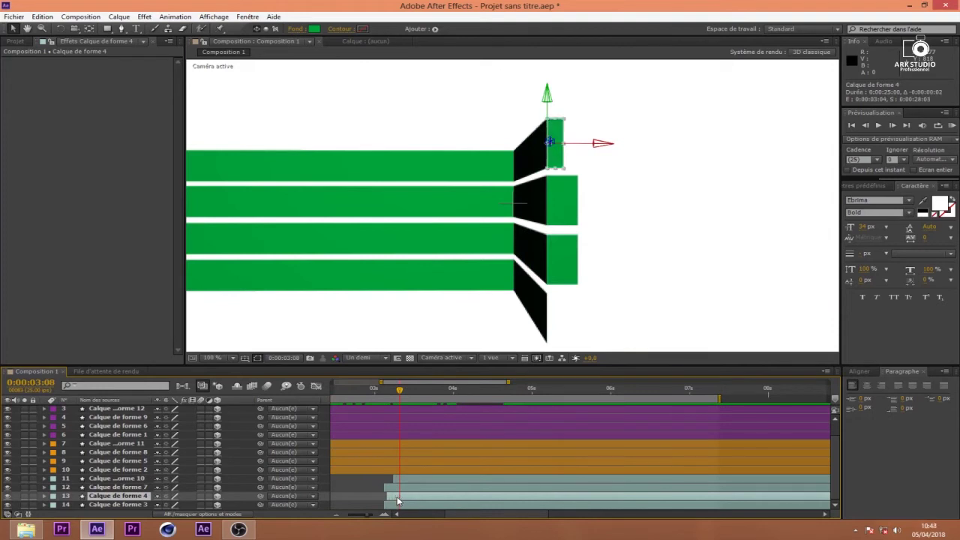
- Scrub through the growth of the four right-hand bars up to 0:00:04:01 to check their staggered timing
{"action": "left_click", "coordinate": [387, 392]}
{"action": "left_click_drag", "start_coordinate": [388, 391], "coordinate": [431, 398]}
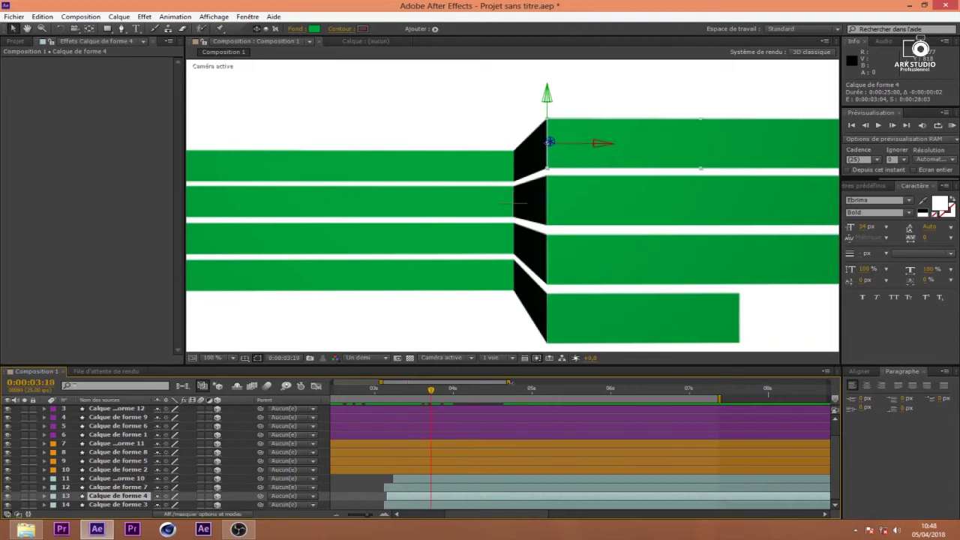
{"action": "scroll", "coordinate": [670, 398], "scroll_direction": "down", "scroll_amount": 3}
{"action": "left_click_drag", "start_coordinate": [397, 395], "coordinate": [375, 408]}
{"action": "scroll", "coordinate": [572, 293], "scroll_direction": "down", "scroll_amount": 4}
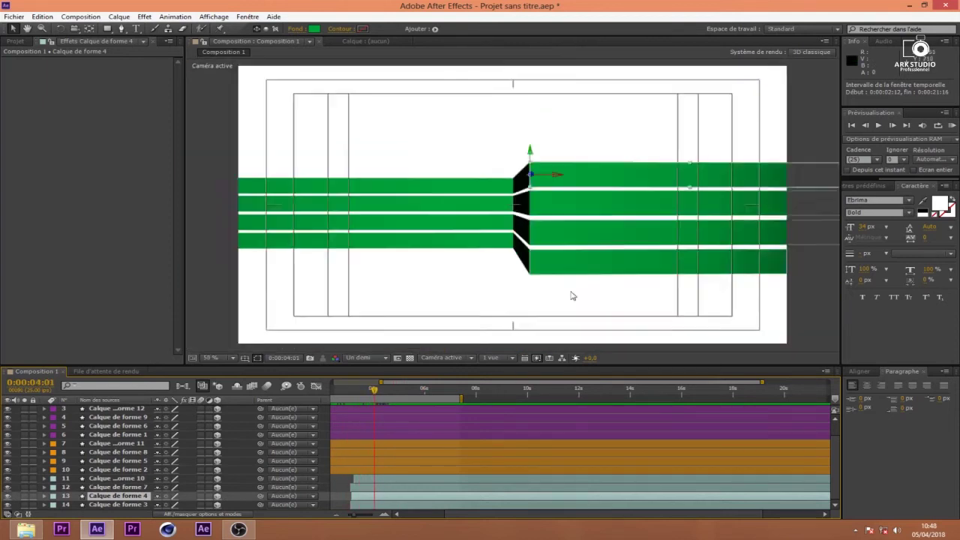
- Fit the composition in the viewer with the Title/Action Safe guides hidden, and play a RAM preview of the bar animation
{"action": "left_click", "coordinate": [235, 360]}
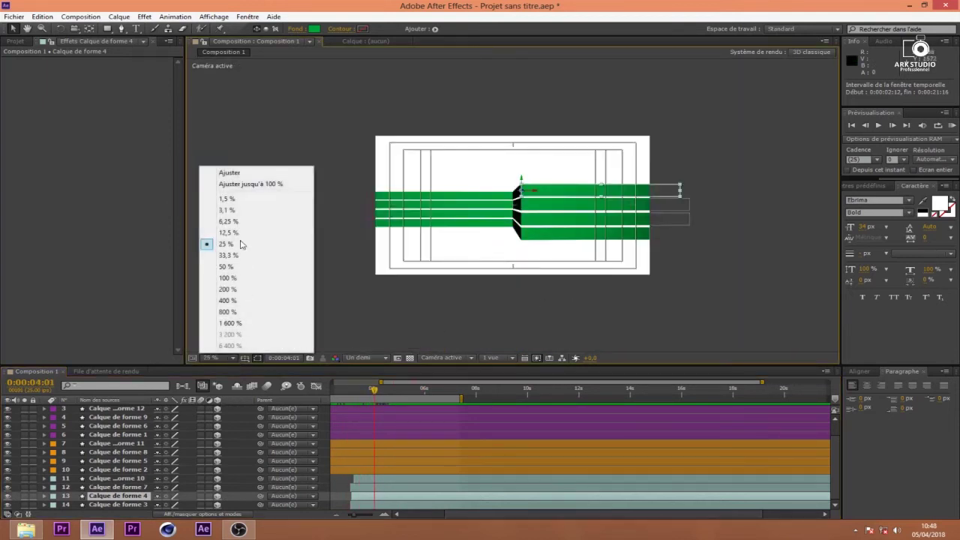
{"action": "left_click", "coordinate": [225, 172]}
{"action": "scroll", "coordinate": [559, 274], "scroll_direction": "down", "scroll_amount": 1}
{"action": "scroll", "coordinate": [552, 272], "scroll_direction": "up", "scroll_amount": 1}
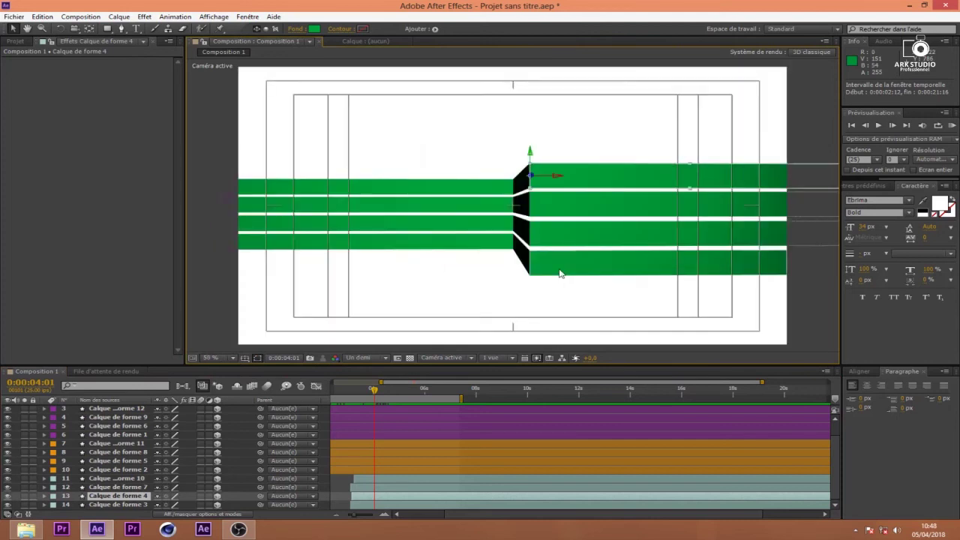
{"action": "left_click", "coordinate": [257, 358]}
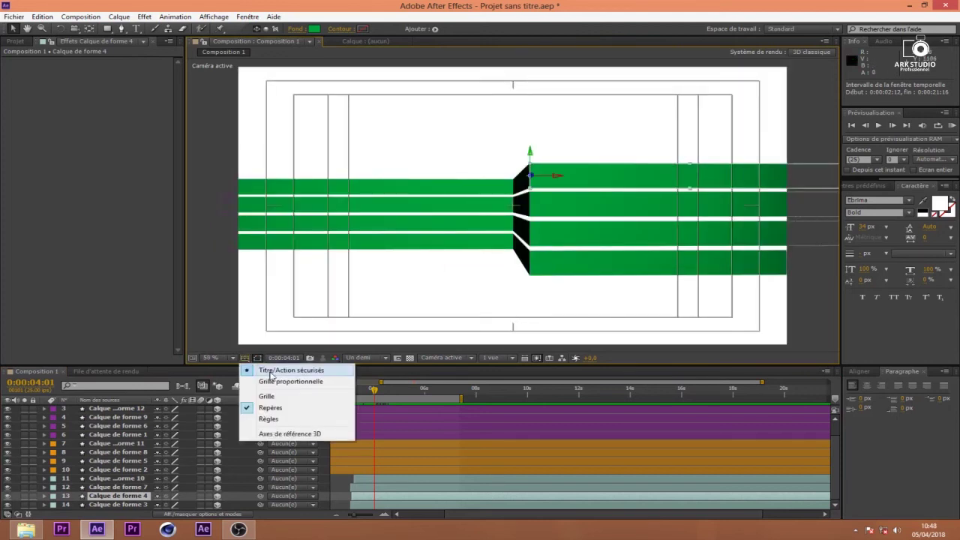
{"action": "left_click", "coordinate": [270, 371]}
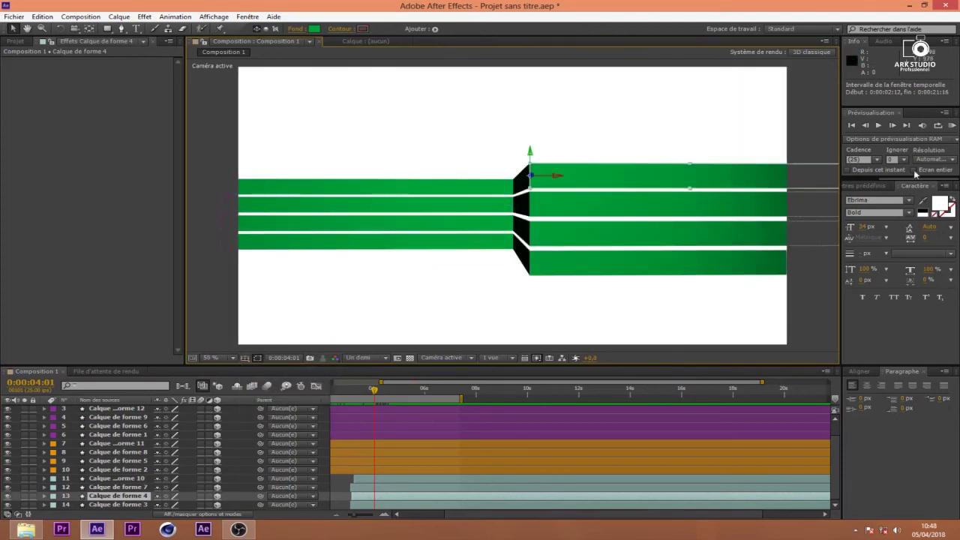
{"action": "left_click", "coordinate": [953, 126]}
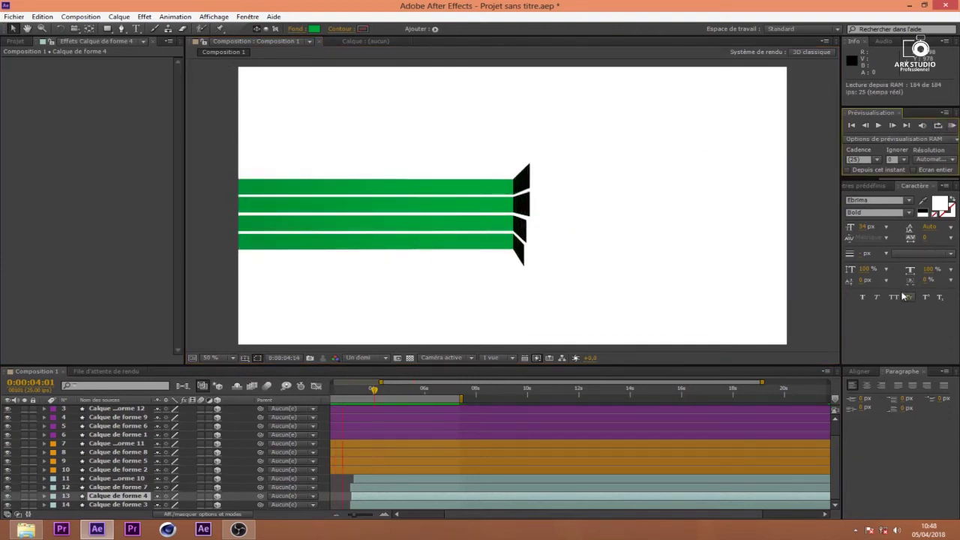
{"action": "key", "text": "space"}
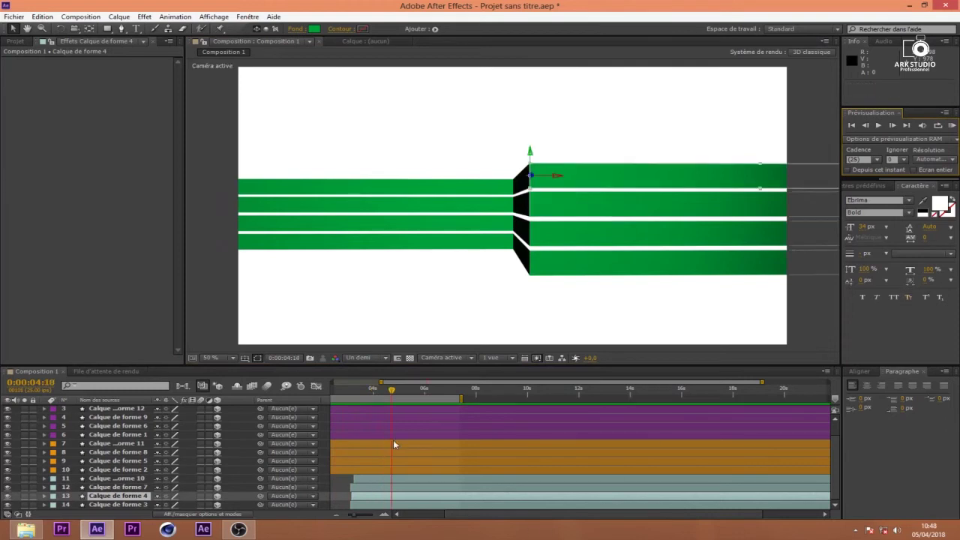
- Enable keyframing for the Point ciblé and Position of Caméra1 at 0:00:00:00
{"action": "left_click_drag", "start_coordinate": [381, 382], "coordinate": [327, 399]}
{"action": "scroll", "coordinate": [837, 435], "scroll_direction": "up", "scroll_amount": 1}
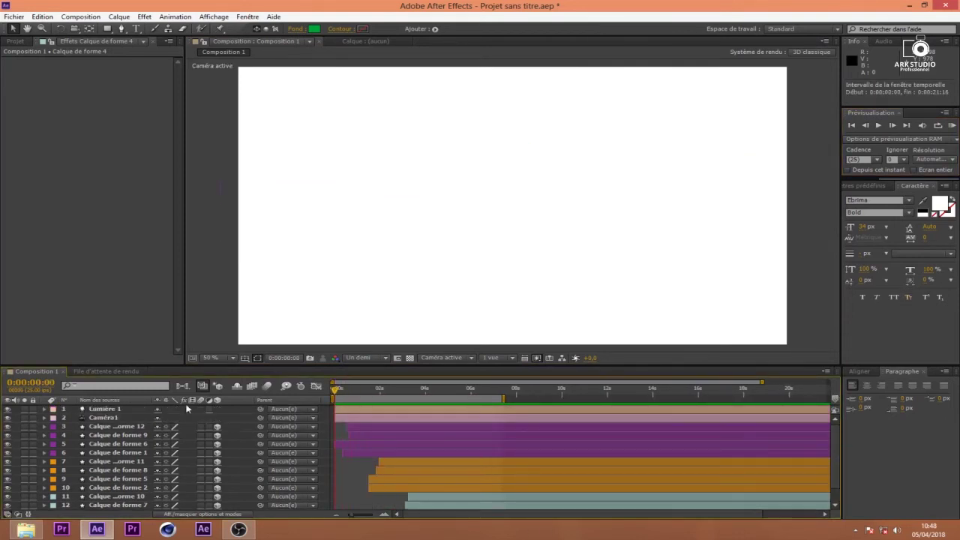
{"action": "left_click", "coordinate": [345, 421]}
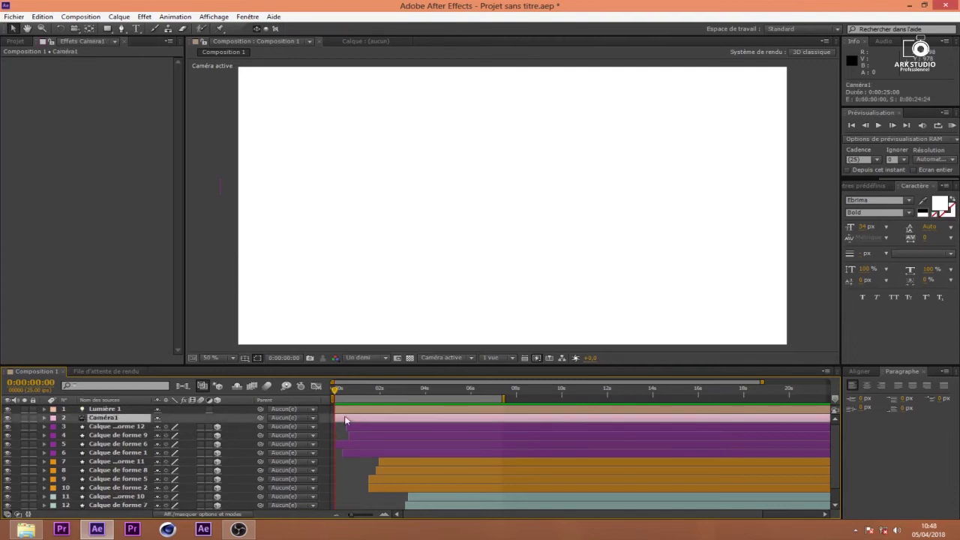
{"action": "left_click", "coordinate": [44, 418]}
{"action": "left_click", "coordinate": [55, 427]}
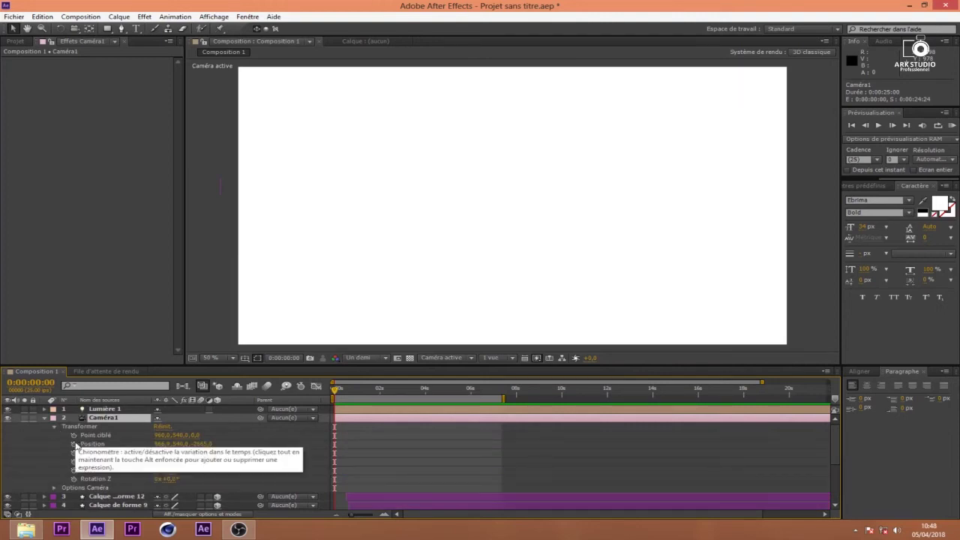
{"action": "left_click", "coordinate": [74, 435]}
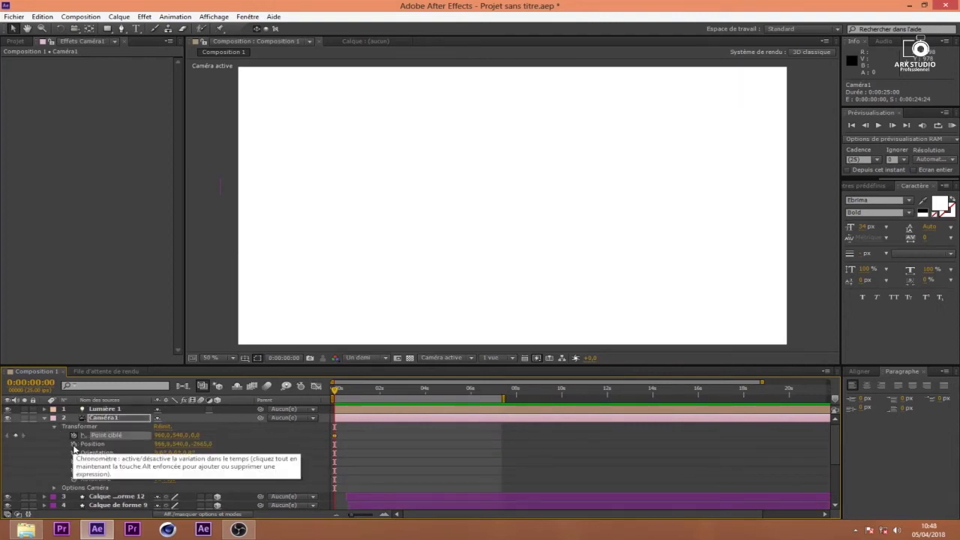
{"action": "left_click", "coordinate": [74, 445]}
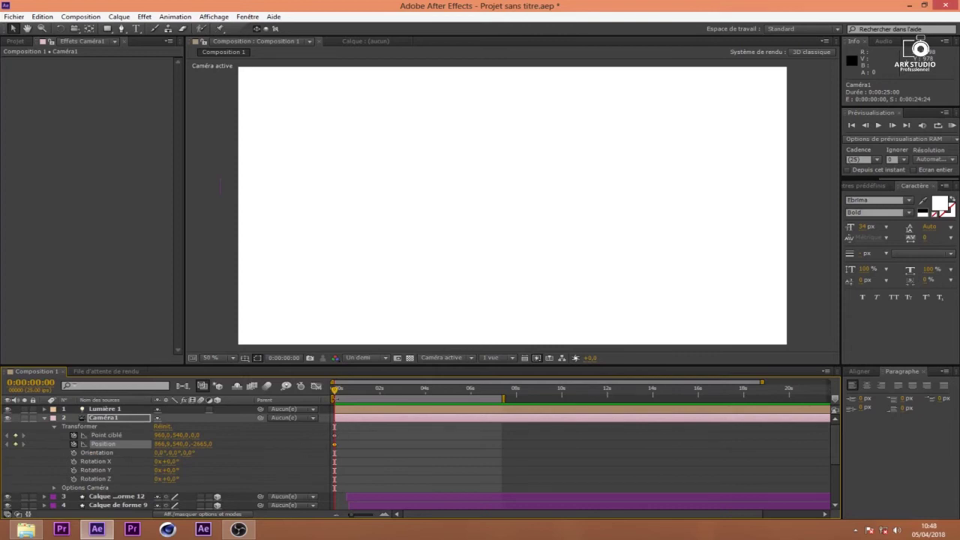
- Move the Point ciblé and Position keyframes of Caméra1 together to 0:00:01:17
{"action": "scroll", "coordinate": [391, 420], "scroll_direction": "up", "scroll_amount": 3}
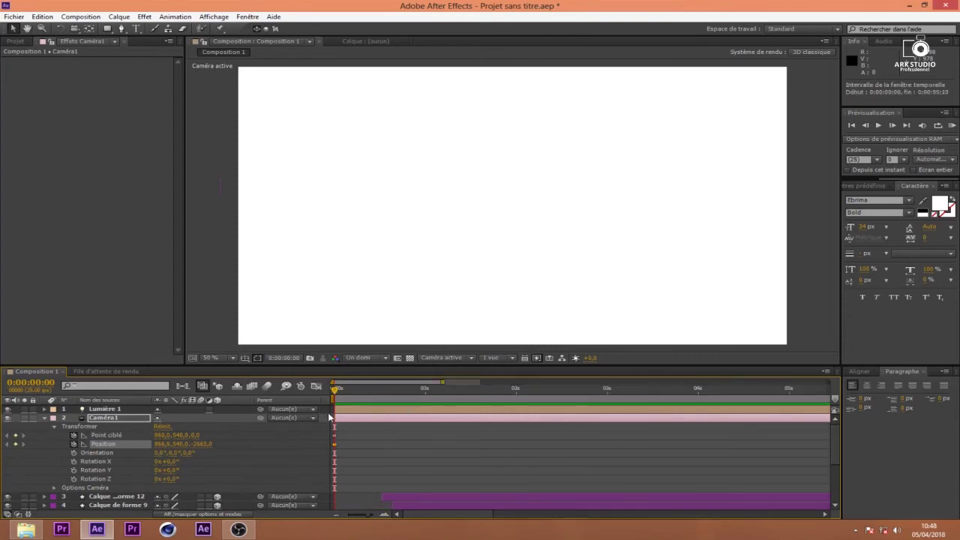
{"action": "left_click_drag", "start_coordinate": [334, 435], "coordinate": [355, 448]}
{"action": "key", "text": "ctrl+z"}
{"action": "left_click_drag", "start_coordinate": [343, 395], "coordinate": [487, 411]}
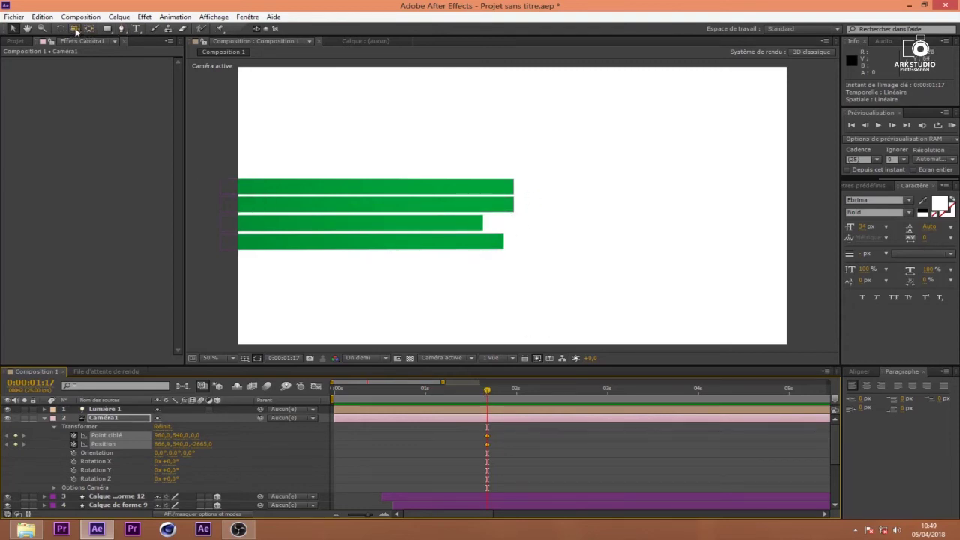
- At 0:00:03:02, orbit Caméra1 to a Position of about -145.8, 563.3, -2426.5 and set its Point ciblé X to 1451
{"action": "left_click_drag", "start_coordinate": [489, 393], "coordinate": [615, 405]}
{"action": "left_click_drag", "start_coordinate": [515, 225], "coordinate": [538, 225]}
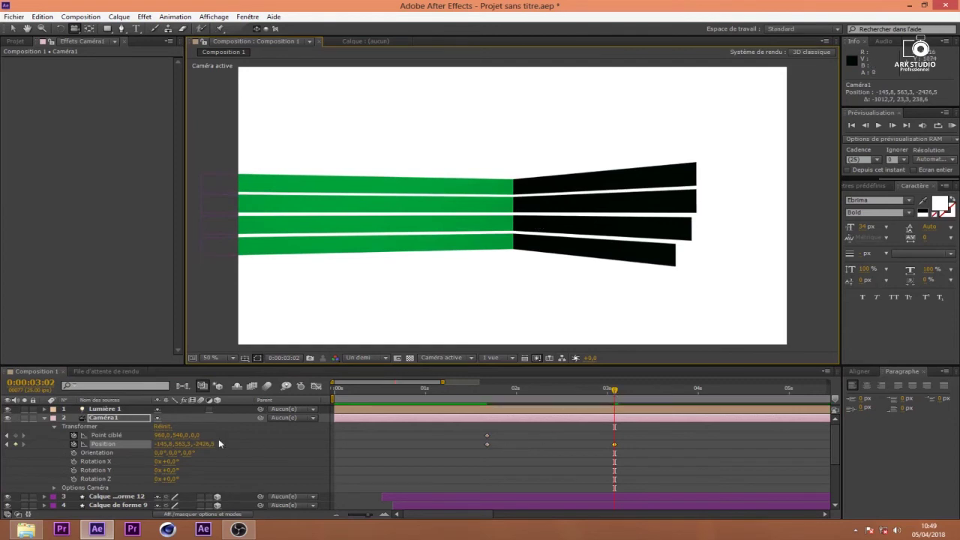
{"action": "left_click", "coordinate": [105, 435]}
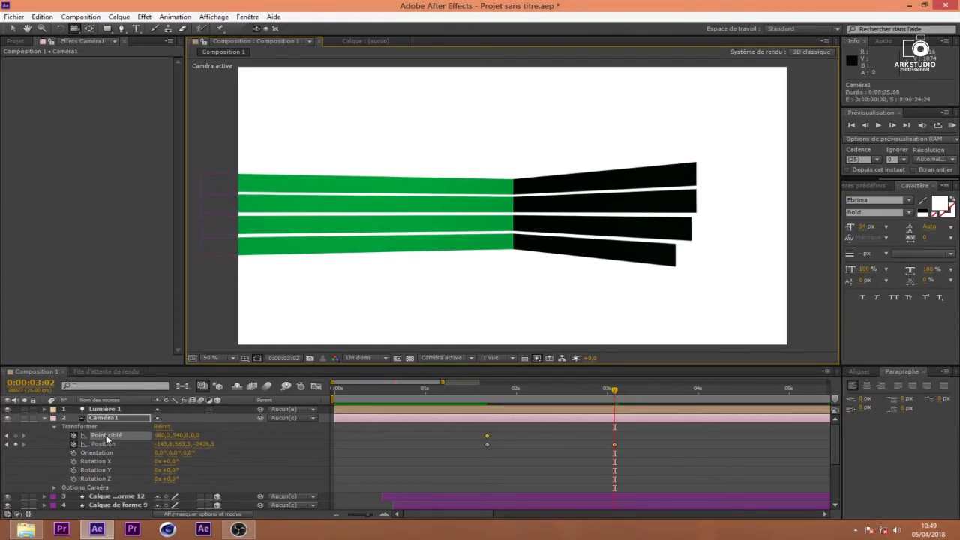
{"action": "left_click", "coordinate": [544, 440]}
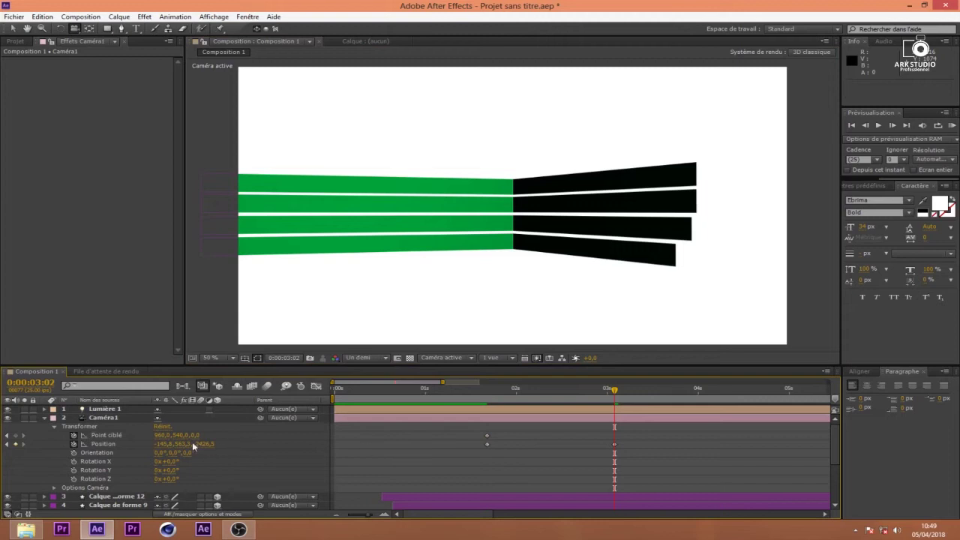
{"action": "left_click_drag", "start_coordinate": [160, 441], "coordinate": [447, 447]}
- At 0:00:04:14, orbit Caméra1 to a Position of about 805.2, 588.6, -2831.7 and reduce its Point ciblé X to about 1438
{"action": "left_click_drag", "start_coordinate": [611, 398], "coordinate": [750, 392]}
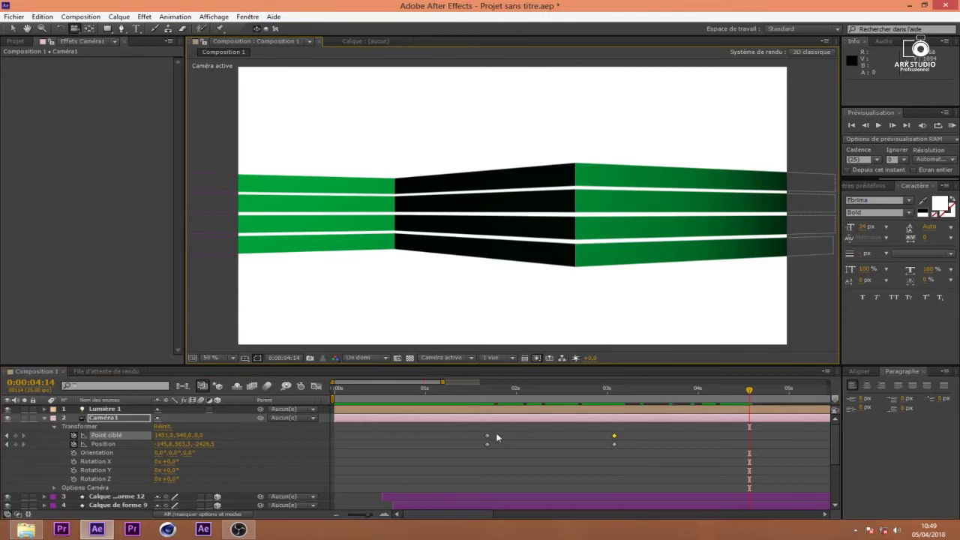
{"action": "left_click", "coordinate": [105, 443]}
{"action": "left_click_drag", "start_coordinate": [708, 242], "coordinate": [335, 390]}
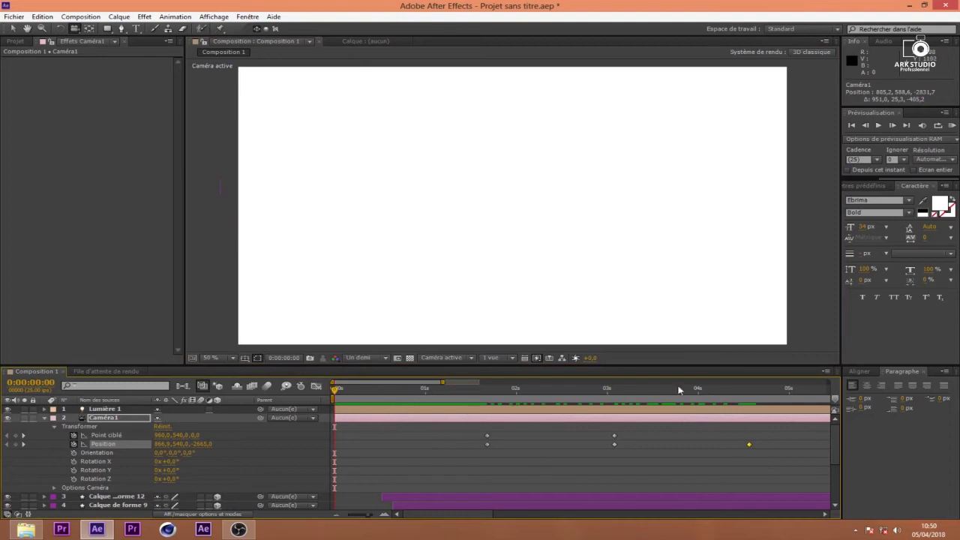
{"action": "left_click_drag", "start_coordinate": [589, 390], "coordinate": [748, 405]}
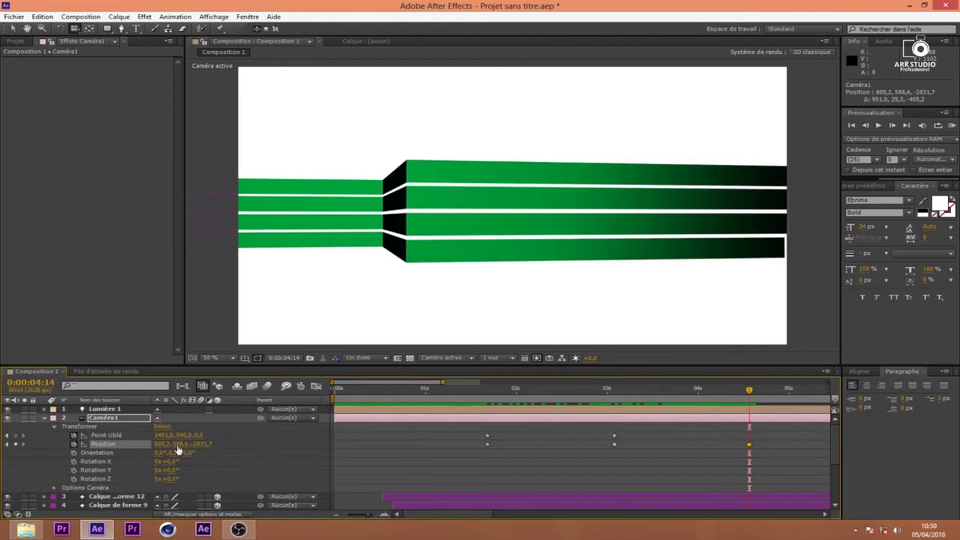
{"action": "left_click_drag", "start_coordinate": [163, 435], "coordinate": [141, 435]}
- Play a RAM preview of the camera movement and scrub through its end to check the framing of the bars
{"action": "mouse_move", "coordinate": [737, 396]}
{"action": "left_mouse_down"}
{"action": "mouse_move", "coordinate": [375, 407]}
{"action": "mouse_move", "coordinate": [730, 409]}
{"action": "left_mouse_up"}
{"action": "left_click", "coordinate": [953, 126]}
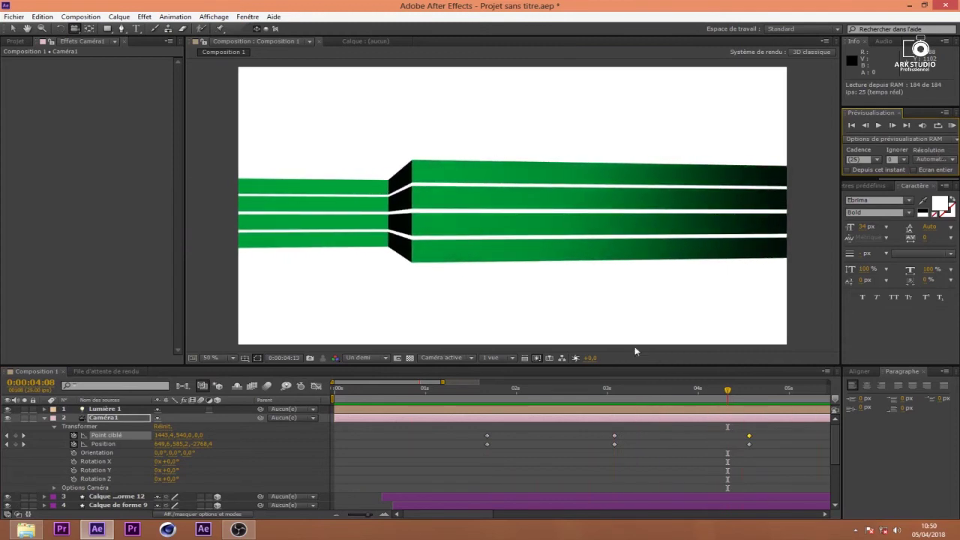
{"action": "left_click", "coordinate": [576, 392]}
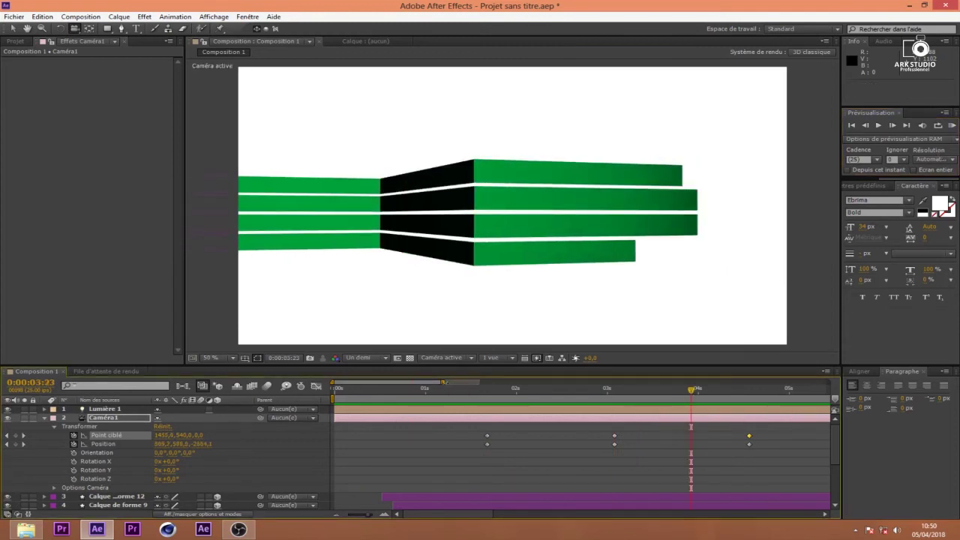
{"action": "key", "text": "minus"}
{"action": "key", "text": "minus"}
{"action": "left_click_drag", "start_coordinate": [437, 391], "coordinate": [474, 392]}
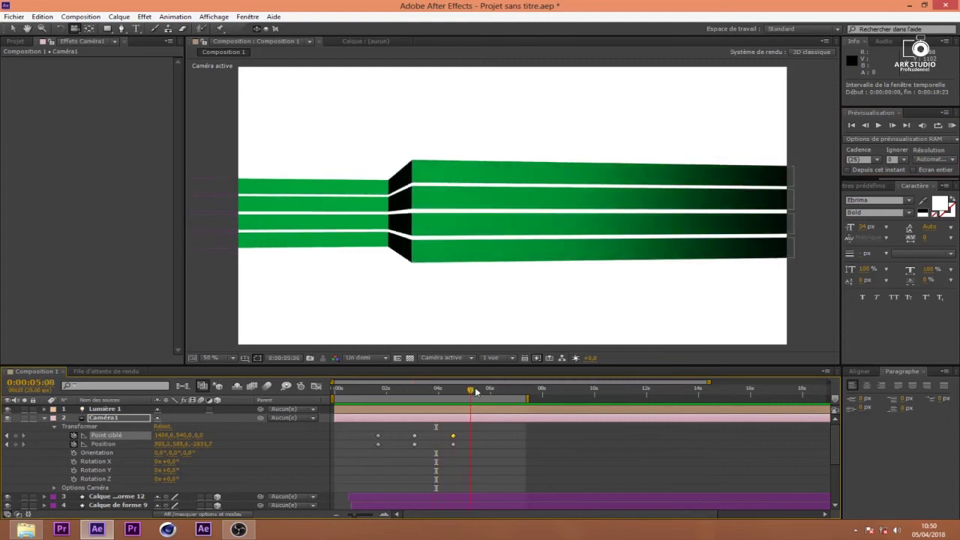
- Duplicate the four black connecting bar layers and place the copies directly below Caméra1 in the layer stack
{"action": "left_click", "coordinate": [44, 417]}
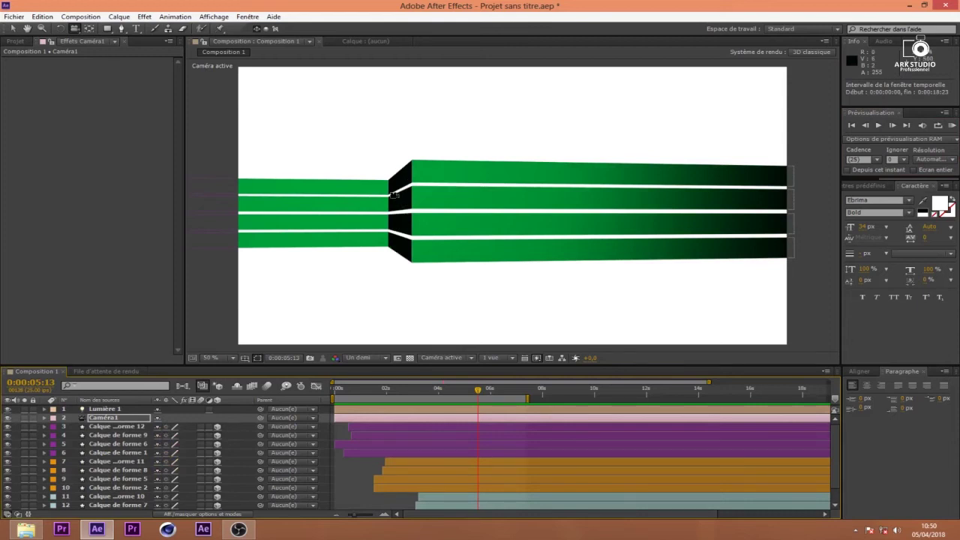
{"action": "key", "text": "v"}
{"action": "left_click_drag", "start_coordinate": [399, 238], "coordinate": [414, 285]}
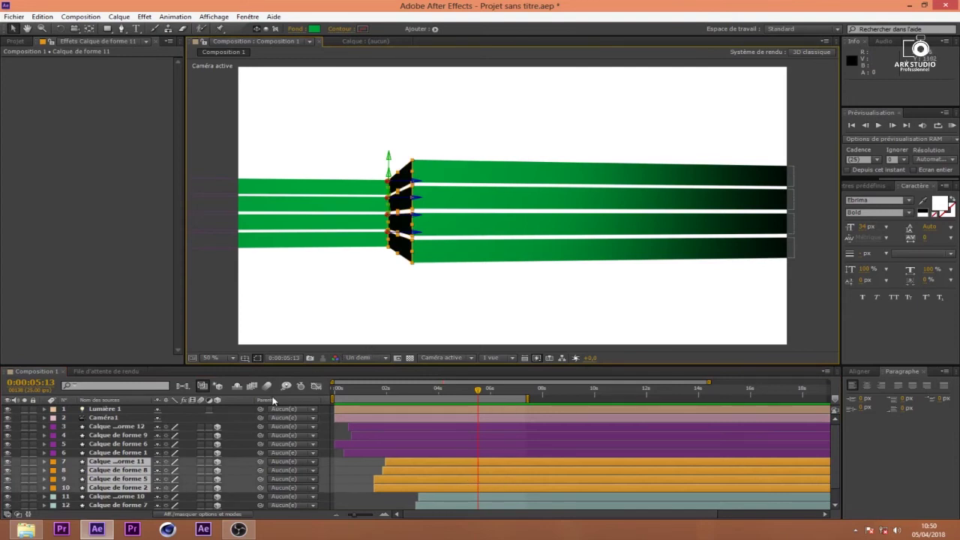
{"action": "key", "text": "ctrl+d"}
{"action": "left_click_drag", "start_coordinate": [112, 469], "coordinate": [113, 428]}
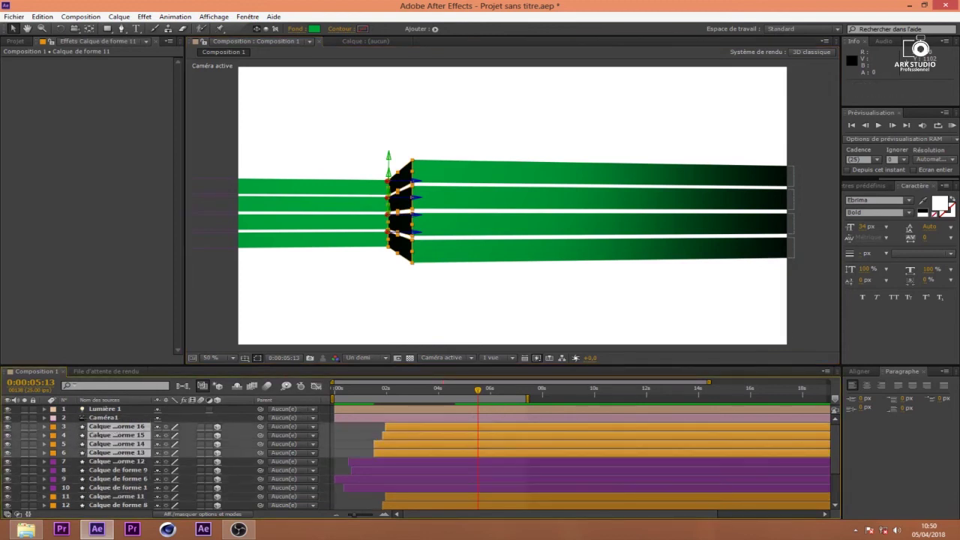
- Move the four duplicated connecting bars 1638 px along X to the far end of the right-hand bars, at about X 2600
{"action": "key", "text": "comma"}
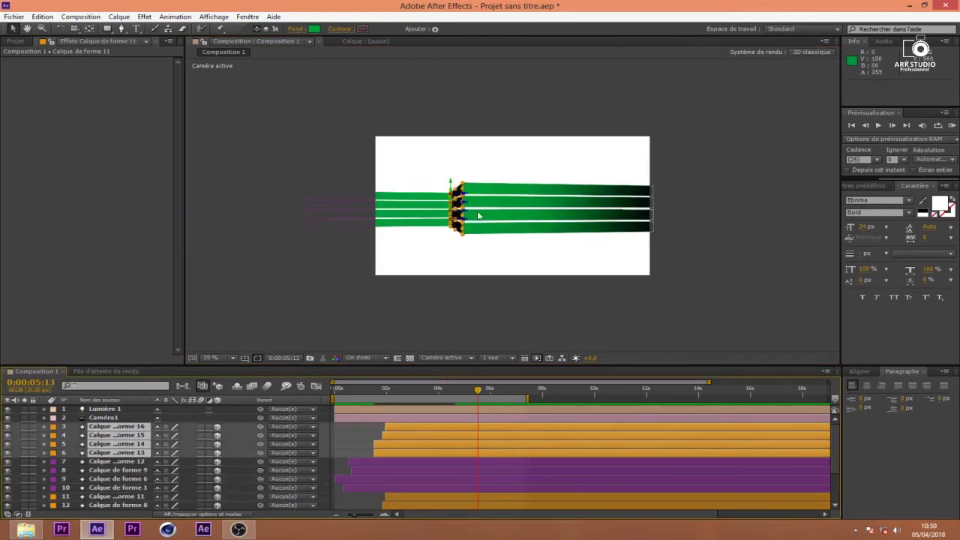
{"action": "key", "text": "period"}
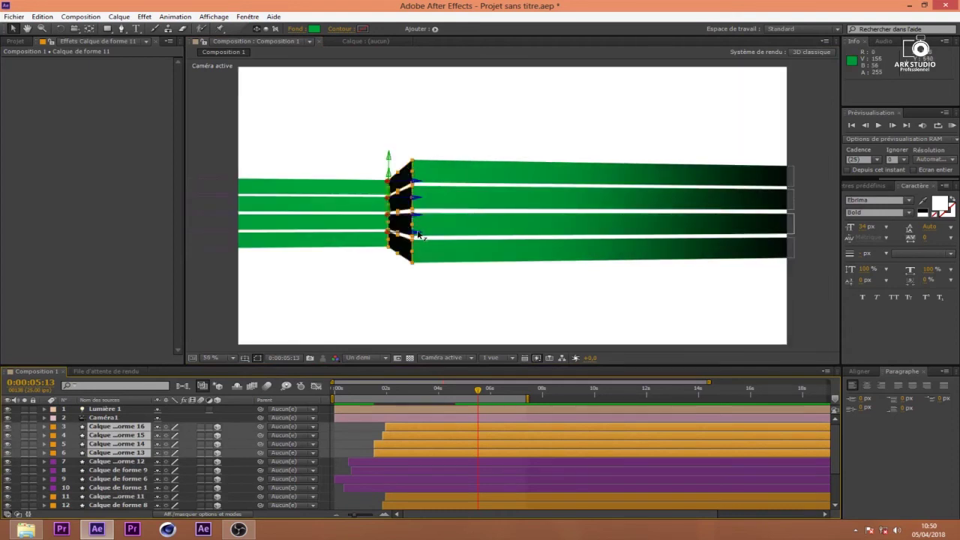
{"action": "left_click_drag", "start_coordinate": [417, 235], "coordinate": [882, 223]}
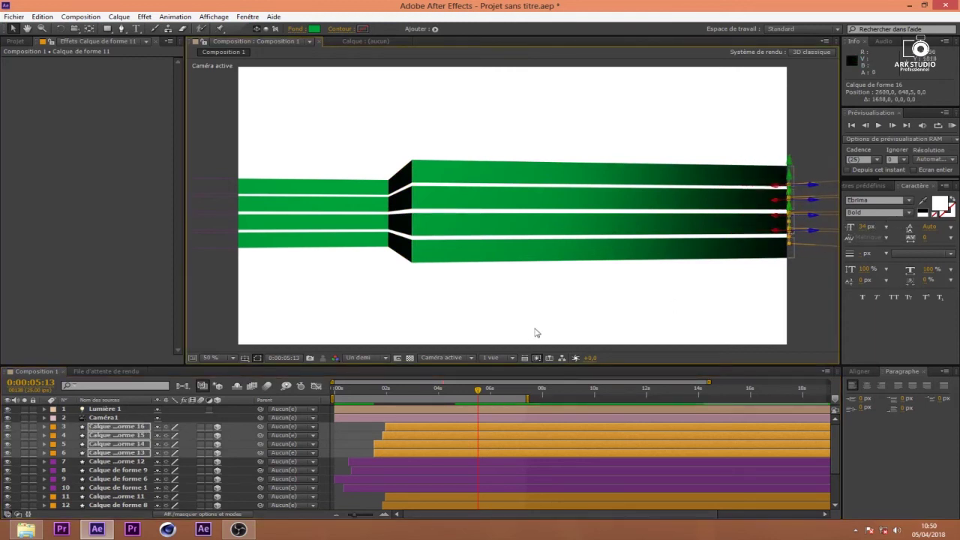
- Show the composition in two horizontal views and set the second view to Haut
{"action": "left_click_drag", "start_coordinate": [587, 278], "coordinate": [357, 254]}
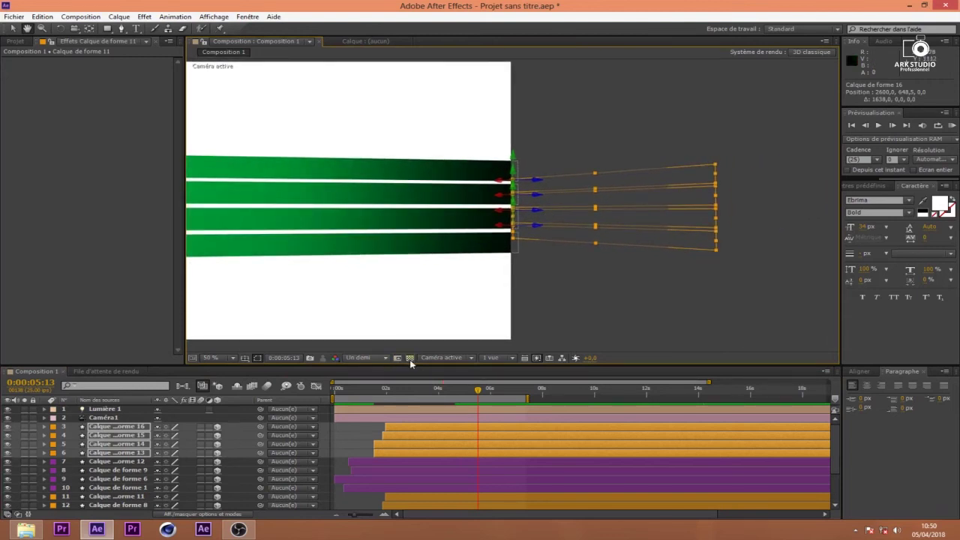
{"action": "left_click", "coordinate": [498, 358]}
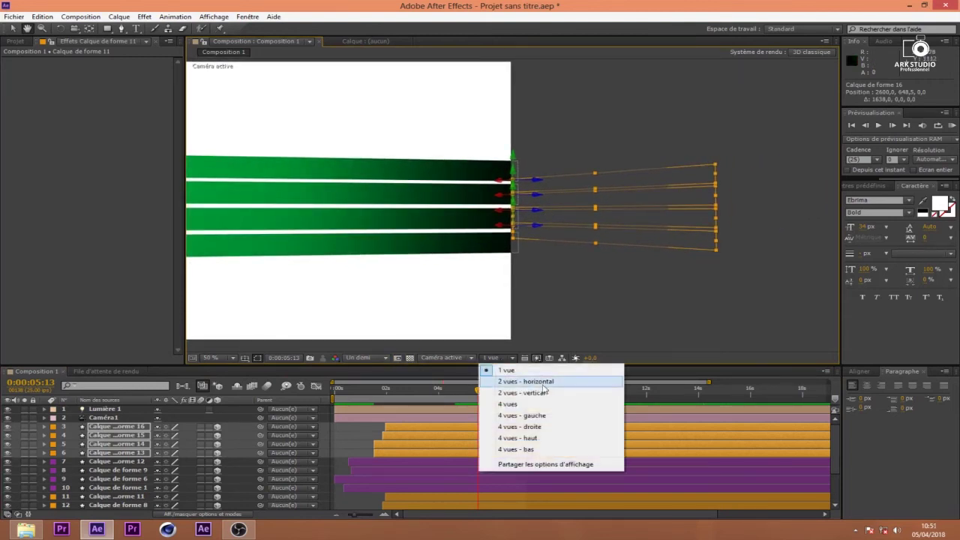
{"action": "left_click", "coordinate": [531, 381]}
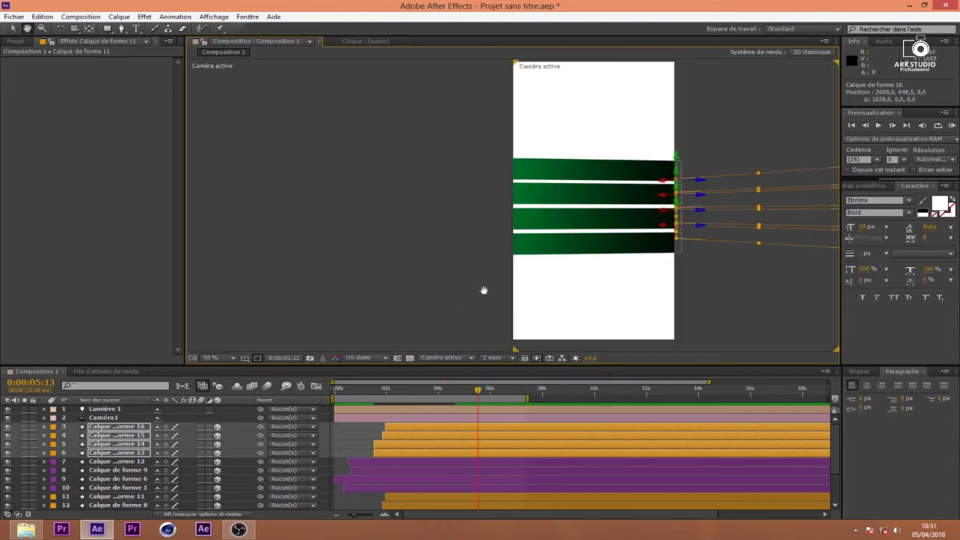
{"action": "left_click", "coordinate": [424, 361]}
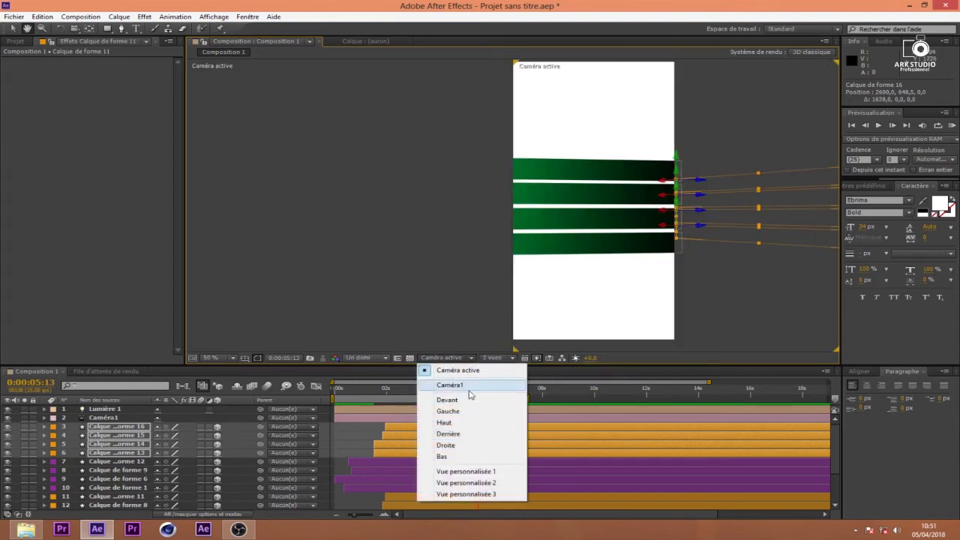
{"action": "left_click", "coordinate": [450, 424]}
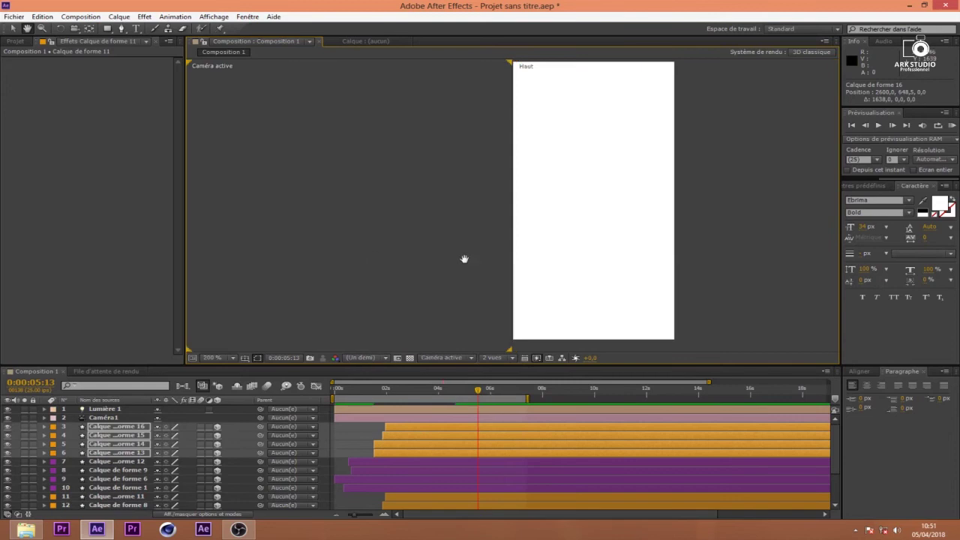
- Set the preview resolution to Intégrale, keeping the Haut view and the two horizontal views layout
{"action": "scroll", "coordinate": [608, 234], "scroll_direction": "down", "scroll_amount": 4}
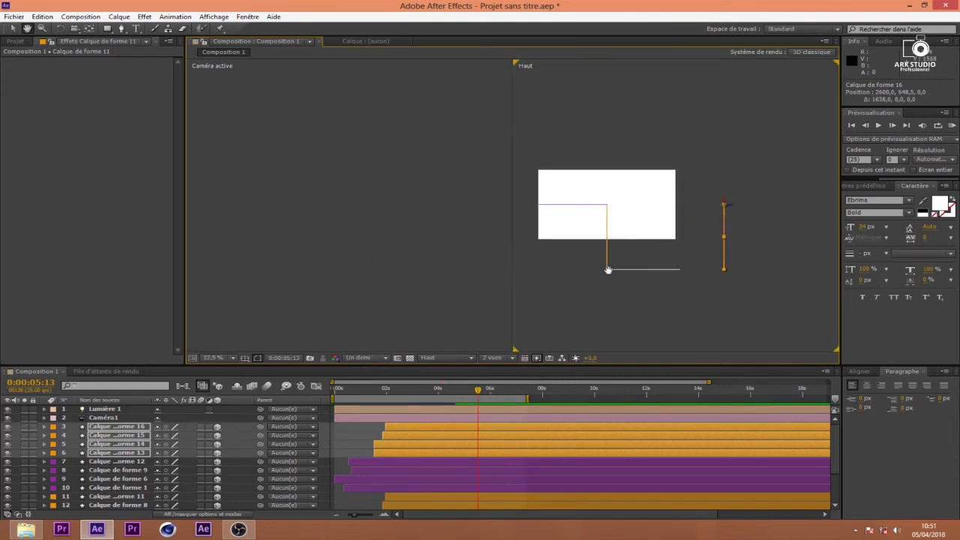
{"action": "left_click", "coordinate": [386, 358]}
{"action": "left_click", "coordinate": [394, 381]}
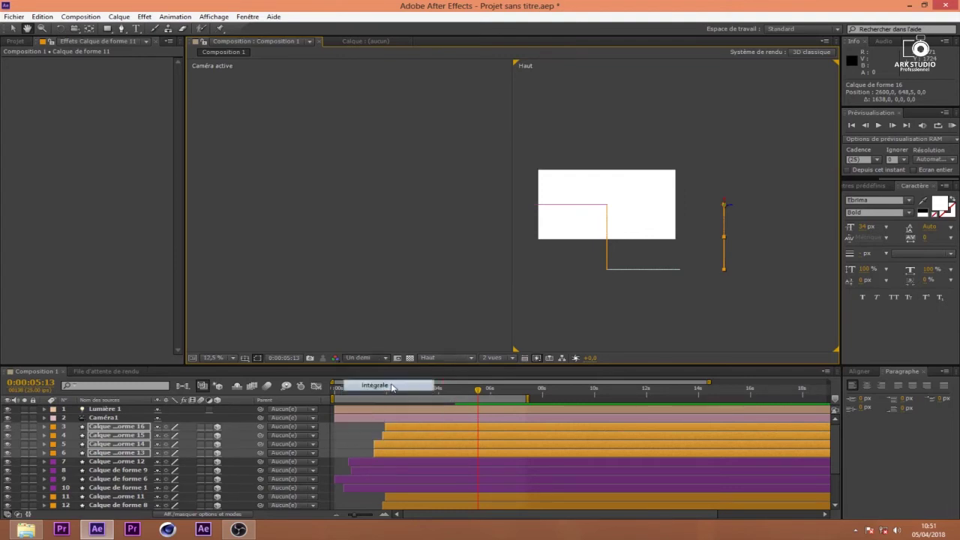
{"action": "left_click", "coordinate": [455, 357]}
{"action": "left_click", "coordinate": [449, 425]}
{"action": "left_click", "coordinate": [507, 359]}
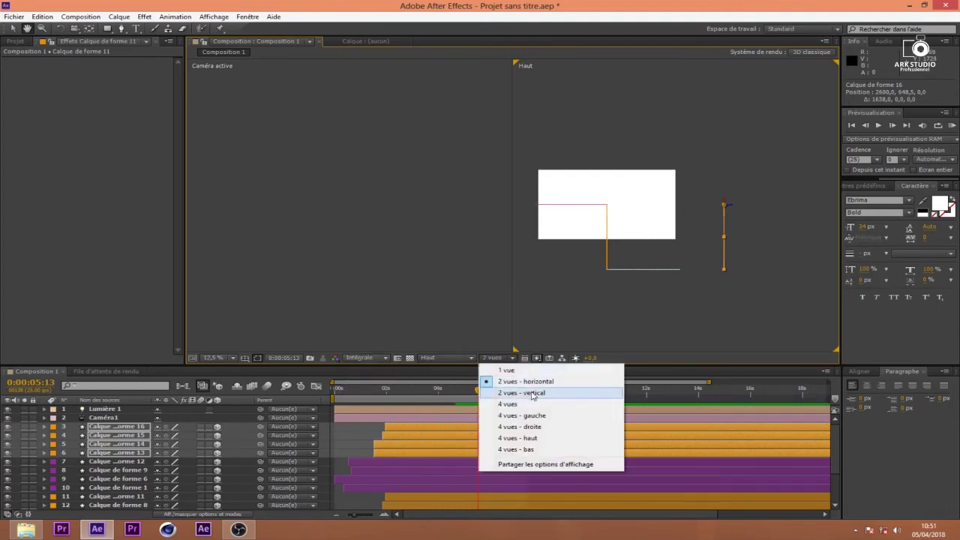
{"action": "left_click", "coordinate": [532, 381]}
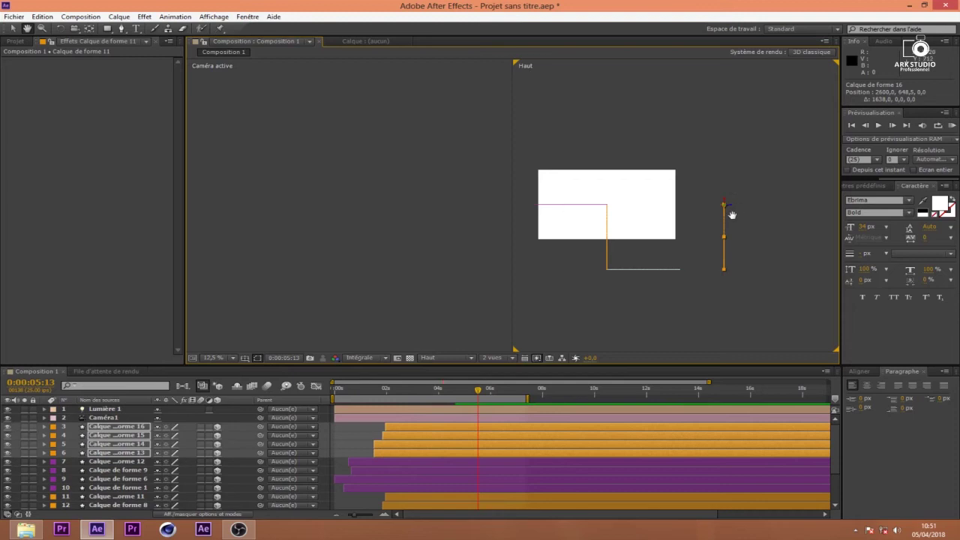
- In the Haut view, move the four duplicated connecting bars to the end of the front bars, at about X 1968, Z -1013
{"action": "key", "text": "v"}
{"action": "left_click_drag", "start_coordinate": [725, 204], "coordinate": [640, 125]}
{"action": "scroll", "coordinate": [682, 272], "scroll_direction": "up", "scroll_amount": 4}
{"action": "left_click_drag", "start_coordinate": [688, 262], "coordinate": [703, 180]}
{"action": "scroll", "coordinate": [652, 226], "scroll_direction": "up", "scroll_amount": 4}
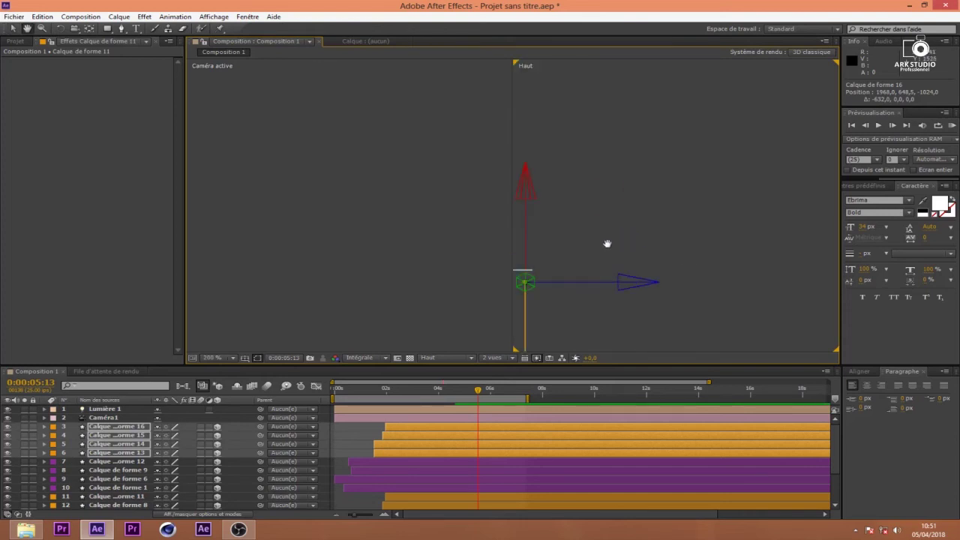
{"action": "key", "text": "v"}
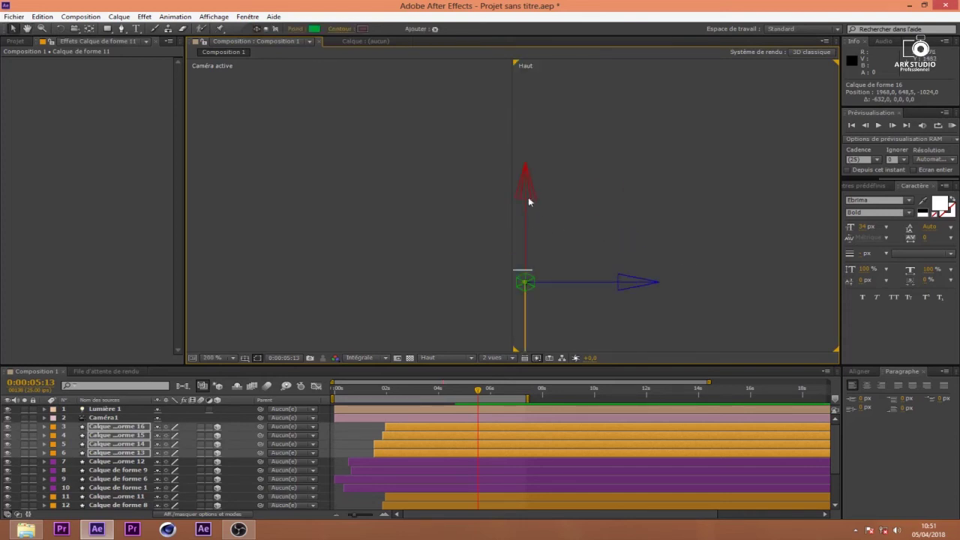
{"action": "left_click_drag", "start_coordinate": [526, 193], "coordinate": [531, 185]}
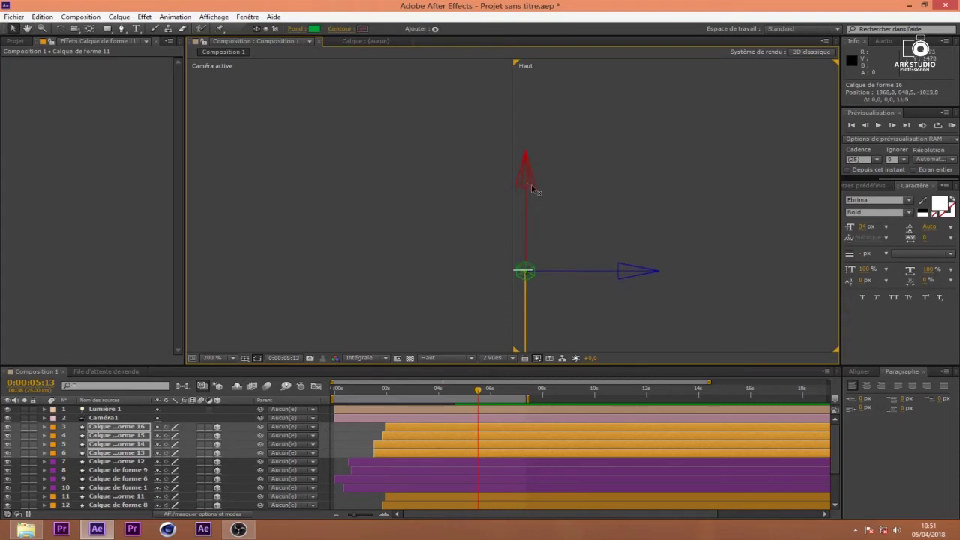
{"action": "left_click", "coordinate": [635, 273]}
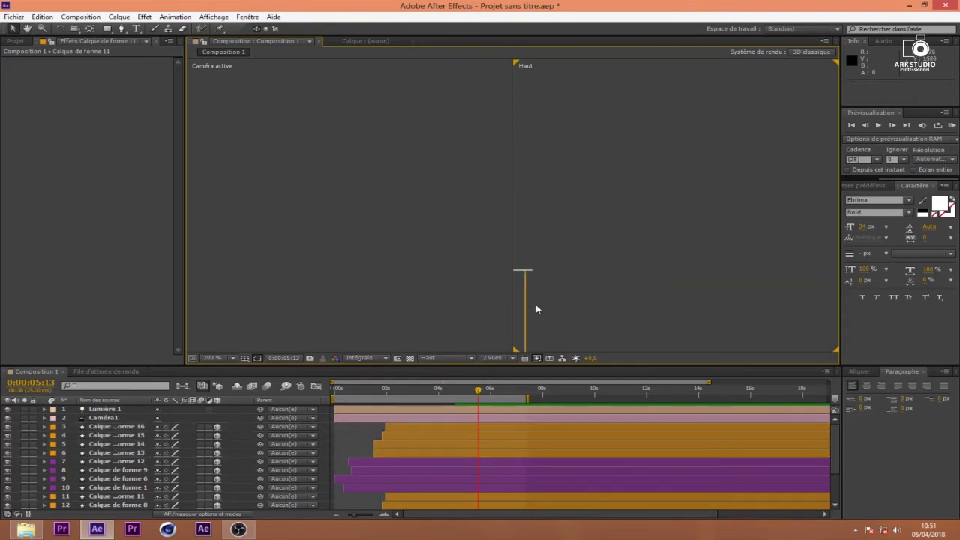
- Reselect Calque de forme 13 to 16 and shift them along X to the front bars' exact end, at about X 1973.5
{"action": "left_click", "coordinate": [429, 428]}
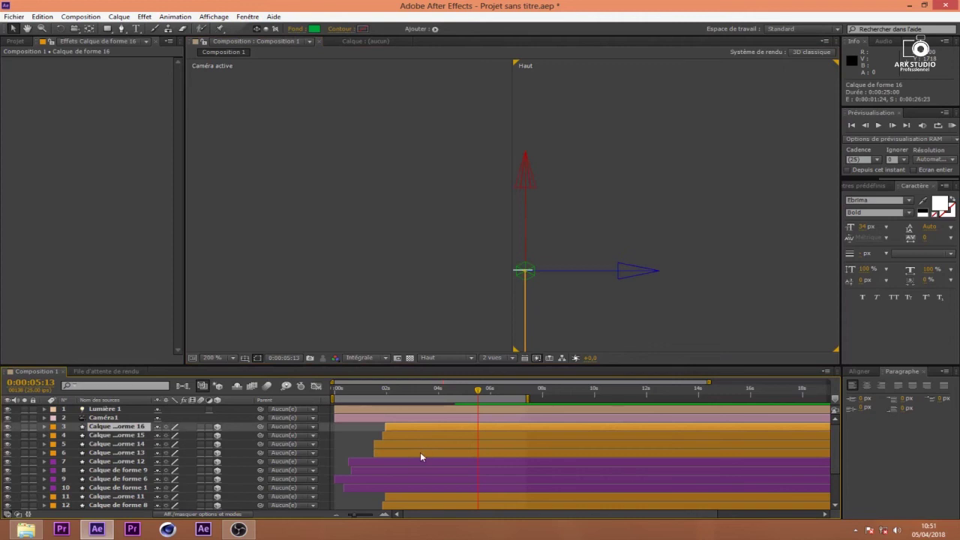
{"action": "left_click", "coordinate": [421, 452], "text": "shift"}
{"action": "left_click_drag", "start_coordinate": [524, 271], "coordinate": [527, 250]}
{"action": "left_click_drag", "start_coordinate": [566, 274], "coordinate": [570, 274]}
{"action": "left_click", "coordinate": [582, 308]}
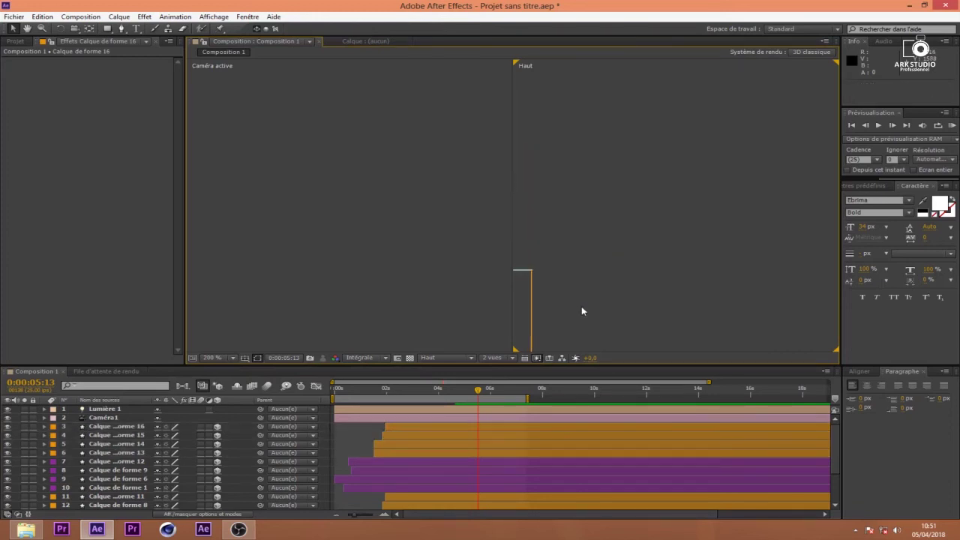
- Select the four duplicated bar layers and fine-tune their Z position at the corner to about -1012.8
{"action": "left_click", "coordinate": [531, 299]}
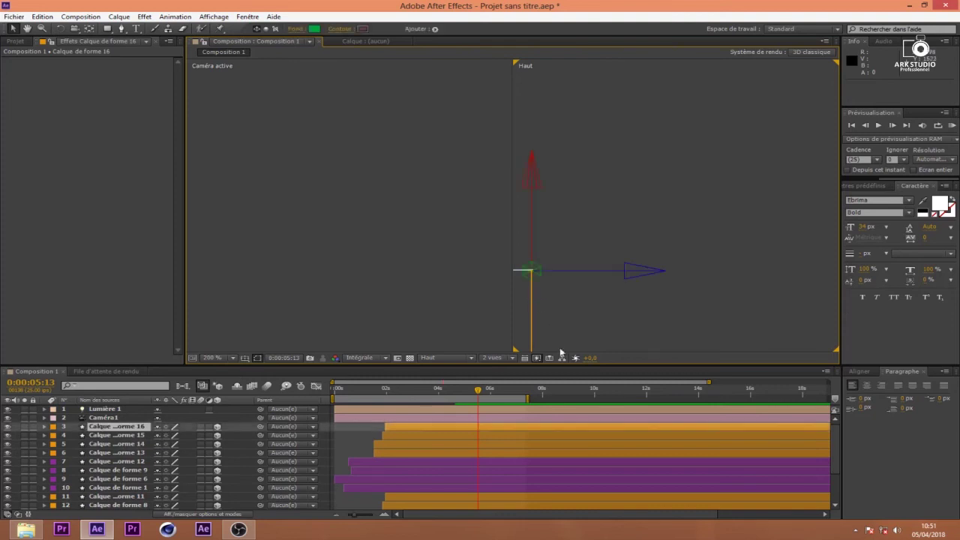
{"action": "left_click", "coordinate": [472, 438], "text": "ctrl"}
{"action": "left_click", "coordinate": [468, 444], "text": "ctrl"}
{"action": "left_click", "coordinate": [467, 451], "text": "ctrl"}
{"action": "scroll", "coordinate": [523, 284], "scroll_direction": "up", "scroll_amount": 1}
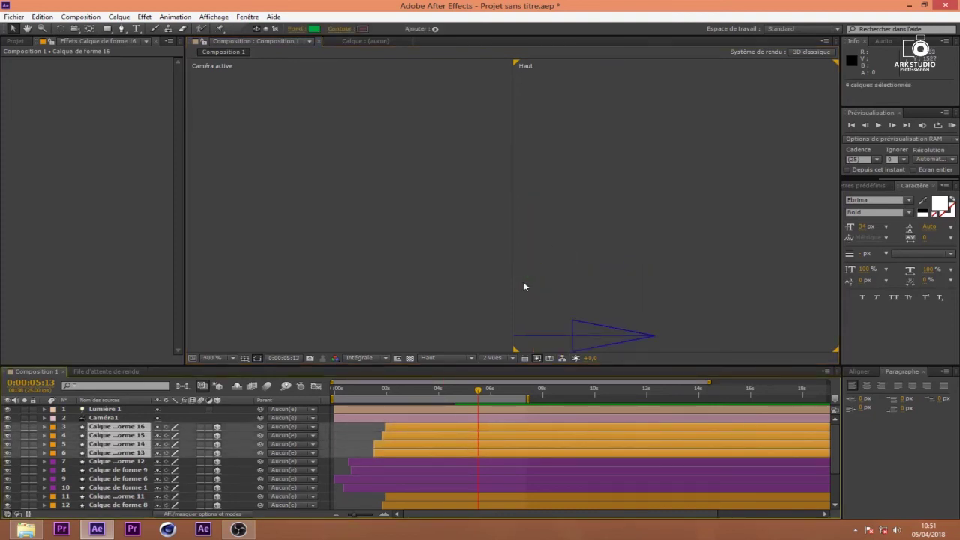
{"action": "key", "text": "h"}
{"action": "left_click_drag", "start_coordinate": [575, 265], "coordinate": [637, 229]}
{"action": "left_click", "coordinate": [497, 261]}
{"action": "left_click", "coordinate": [631, 262]}
{"action": "key", "text": "v"}
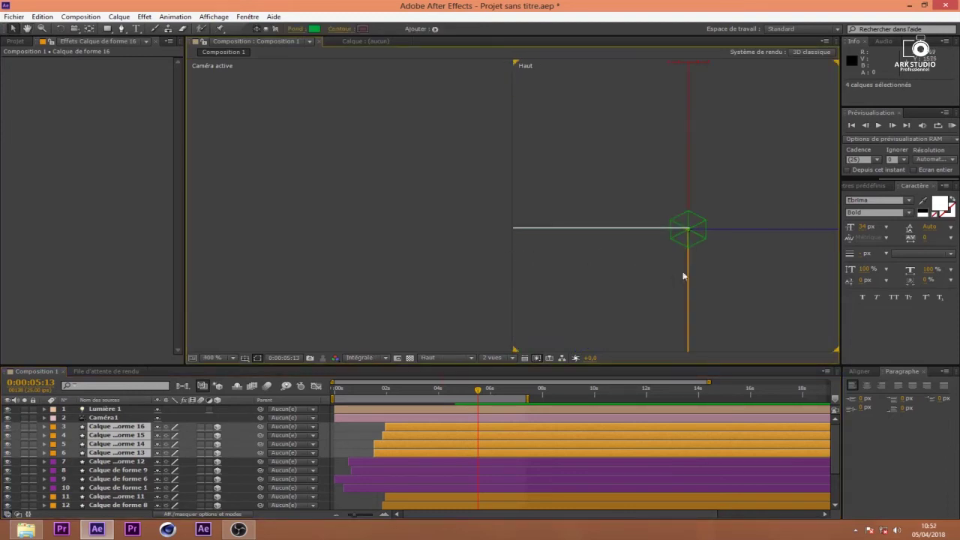
{"action": "left_click", "coordinate": [691, 201]}
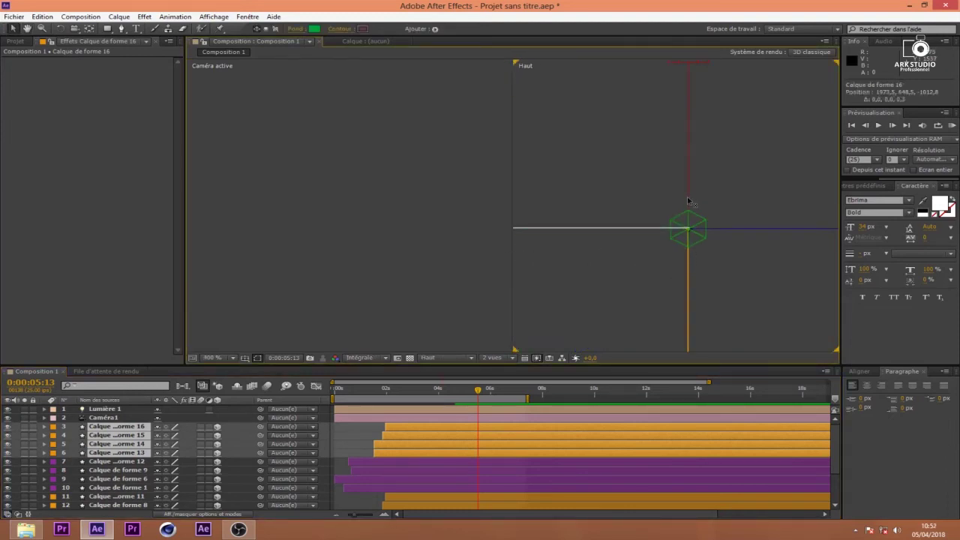
- Give the four duplicated layers the Grès label colour and nudge them flush with the front bars' corner, at about Z -1012.5
{"action": "left_click", "coordinate": [55, 440]}
{"action": "left_click", "coordinate": [75, 421]}
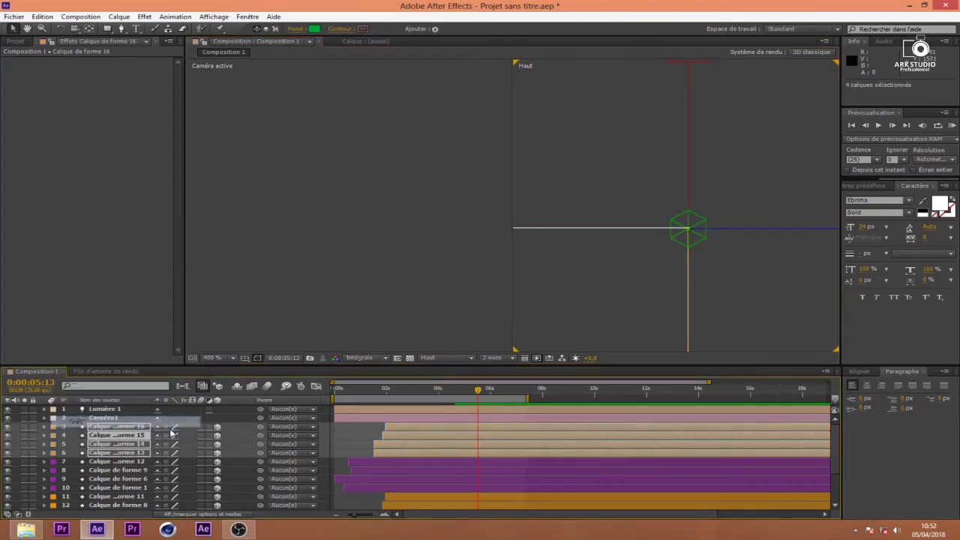
{"action": "key", "text": "period"}
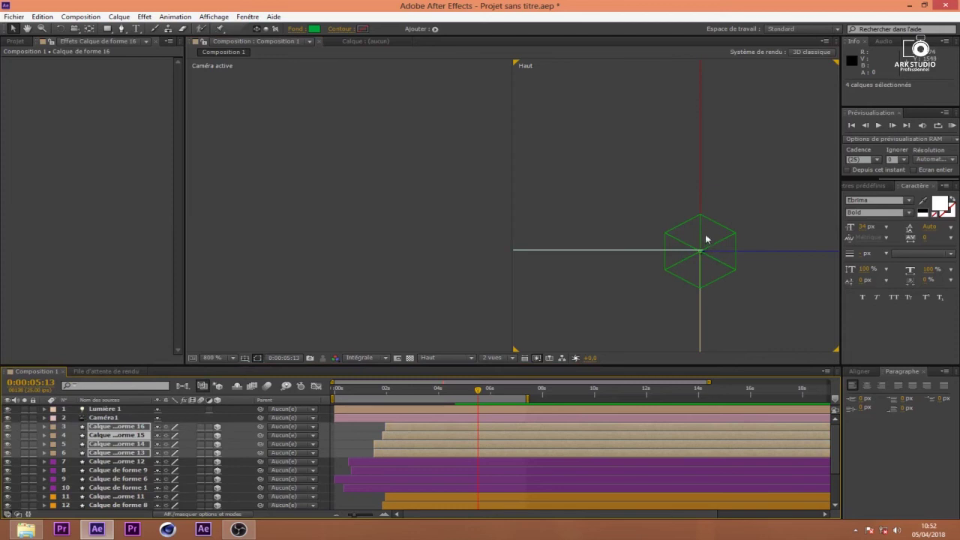
{"action": "left_click", "coordinate": [701, 214]}
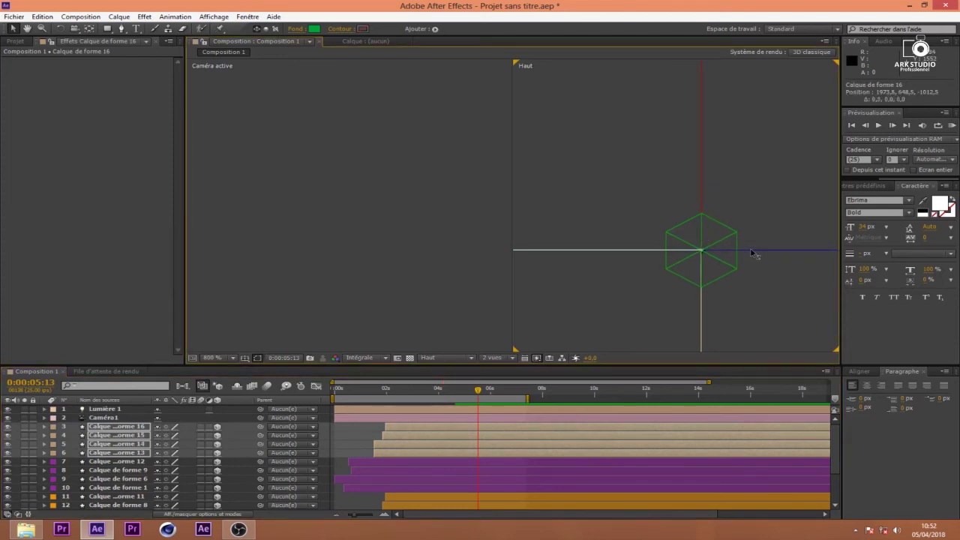
{"action": "left_click", "coordinate": [754, 294]}
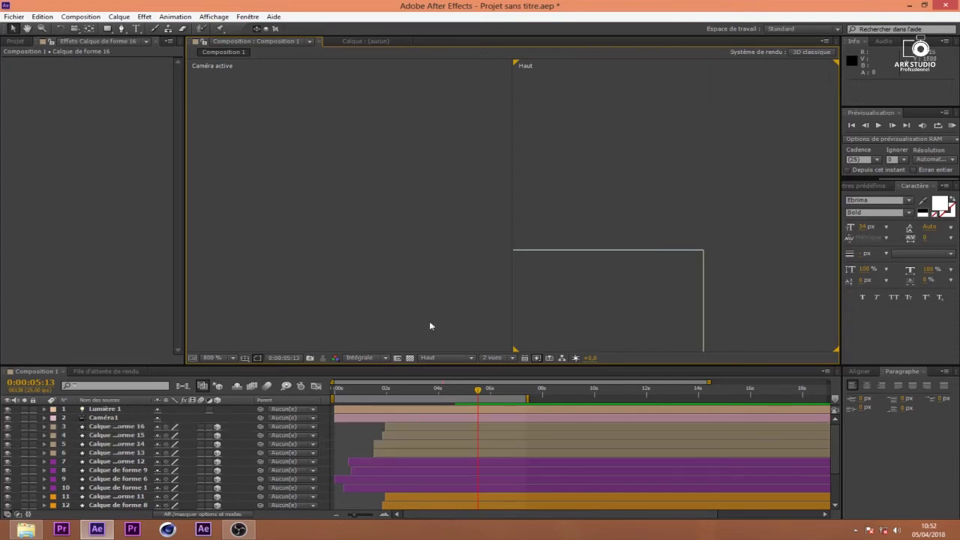
- Return the composition to a single Caméra active view and fit it to the viewer with Ajuster
{"action": "left_click", "coordinate": [432, 358]}
{"action": "left_click", "coordinate": [449, 368]}
{"action": "left_click", "coordinate": [495, 360]}
{"action": "left_click", "coordinate": [499, 370]}
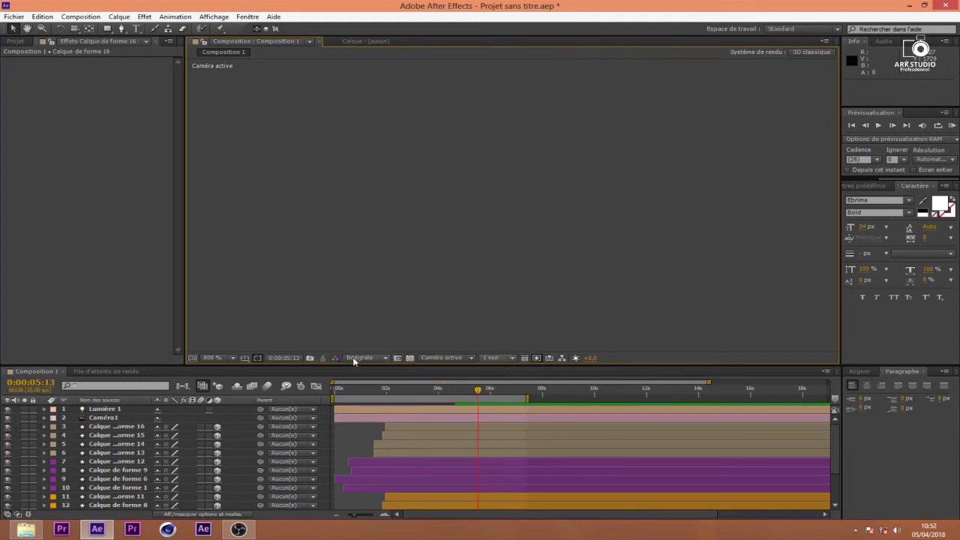
{"action": "left_click", "coordinate": [209, 357]}
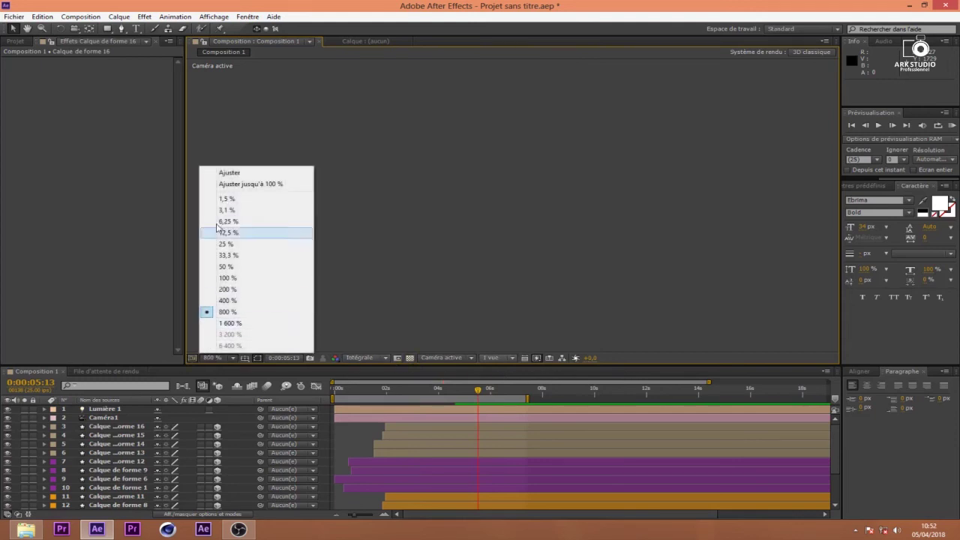
{"action": "left_click", "coordinate": [192, 360]}
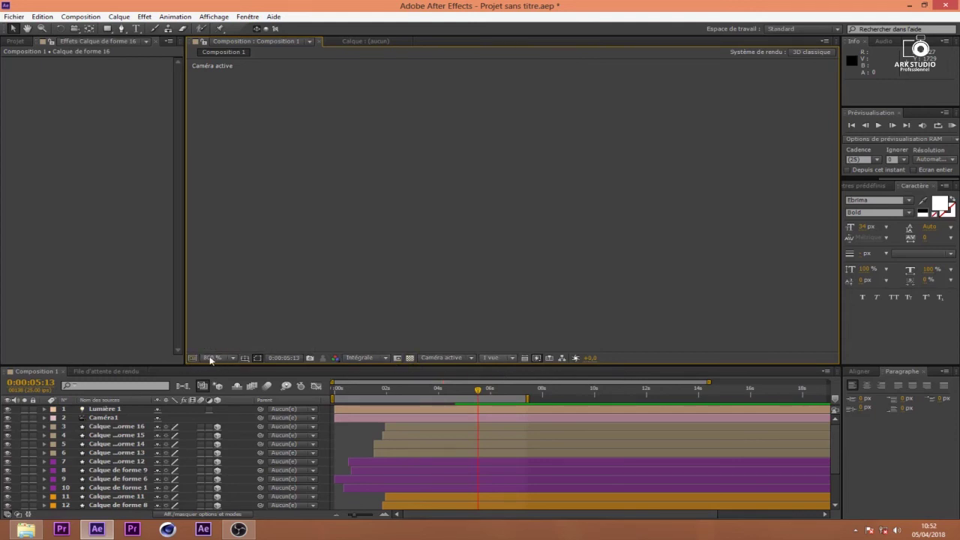
{"action": "left_click", "coordinate": [212, 358]}
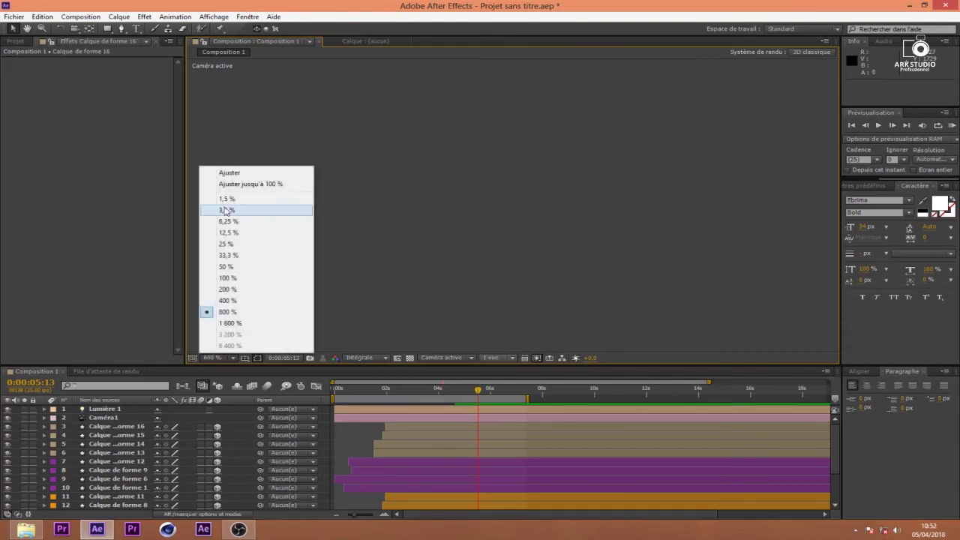
{"action": "left_click", "coordinate": [225, 173]}
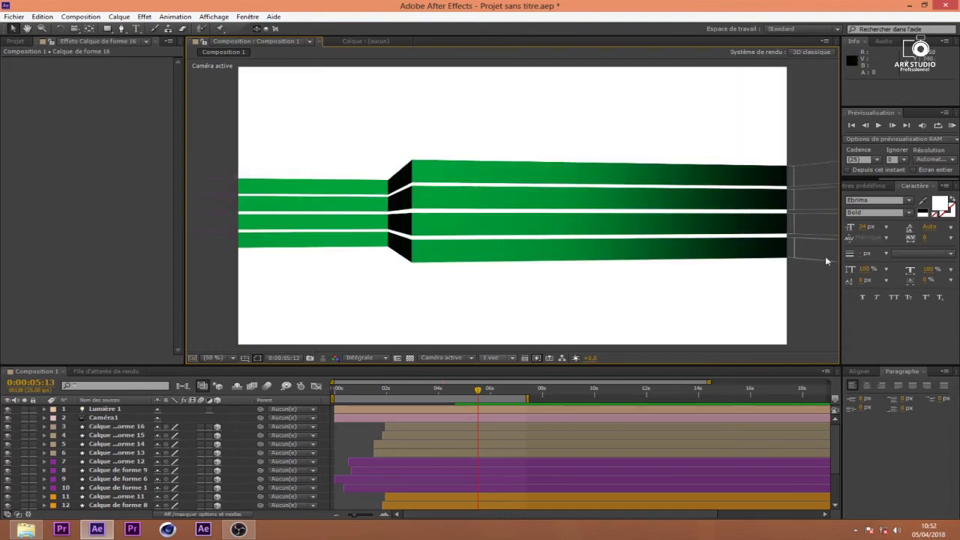
- Shift Calque de forme 13 to 16 later in time by 0:00:02:06, so Calque de forme 16 starts at 0:00:04:05
{"action": "left_click_drag", "start_coordinate": [492, 396], "coordinate": [466, 401]}
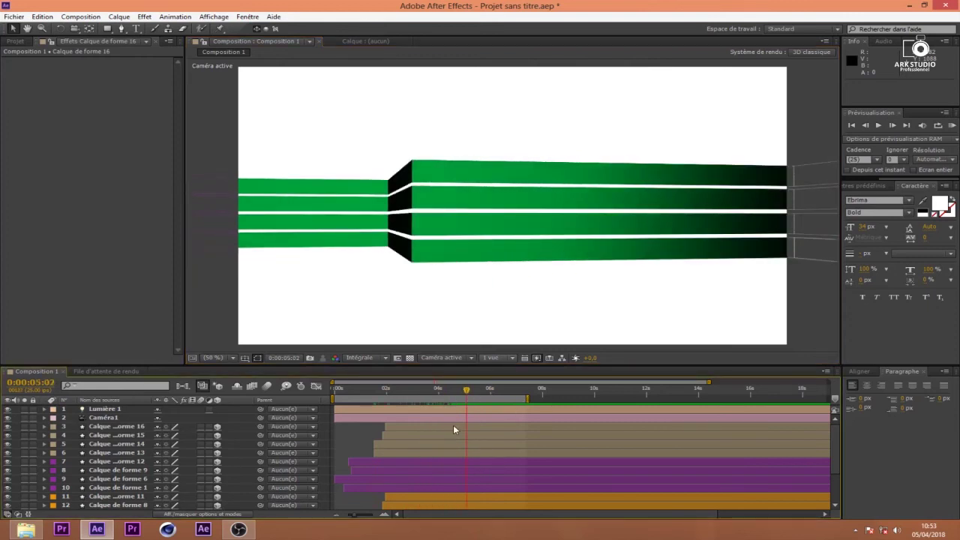
{"action": "left_click", "coordinate": [454, 427]}
{"action": "left_click", "coordinate": [448, 435], "text": "ctrl"}
{"action": "left_click", "coordinate": [444, 444], "text": "ctrl"}
{"action": "left_click", "coordinate": [441, 453], "text": "ctrl"}
{"action": "left_click_drag", "start_coordinate": [423, 427], "coordinate": [479, 430]}
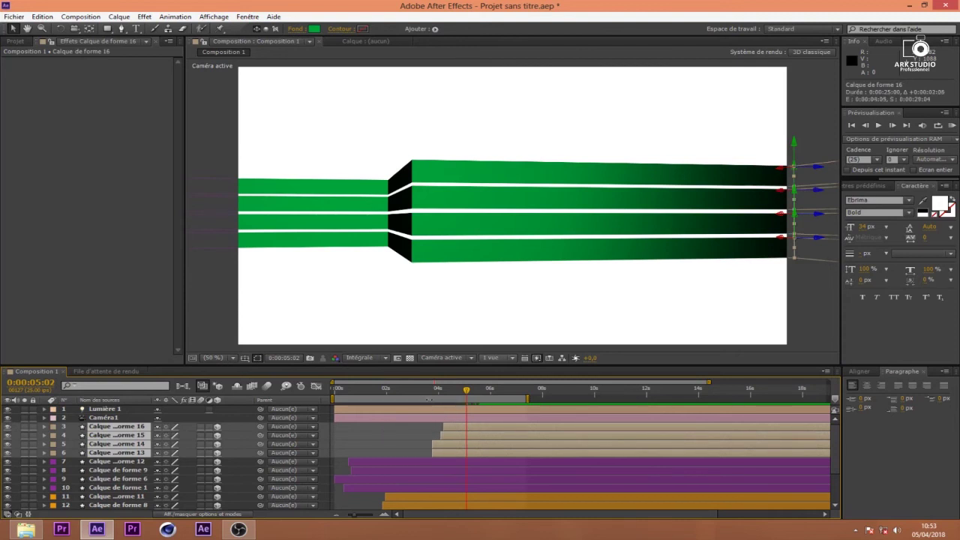
- Check the bars' growth near 0:00:04:05 and delay the four duplicated layers further, with Calque de forme 16 starting at about 5 s
{"action": "left_click", "coordinate": [442, 417]}
{"action": "mouse_move", "coordinate": [453, 390]}
{"action": "left_mouse_down"}
{"action": "mouse_move", "coordinate": [420, 391]}
{"action": "mouse_move", "coordinate": [457, 391]}
{"action": "mouse_move", "coordinate": [428, 404]}
{"action": "mouse_move", "coordinate": [452, 403]}
{"action": "mouse_move", "coordinate": [444, 406]}
{"action": "left_mouse_up"}
{"action": "left_click", "coordinate": [464, 427]}
{"action": "left_click", "coordinate": [465, 436], "text": "shift"}
{"action": "left_click", "coordinate": [466, 444], "text": "shift"}
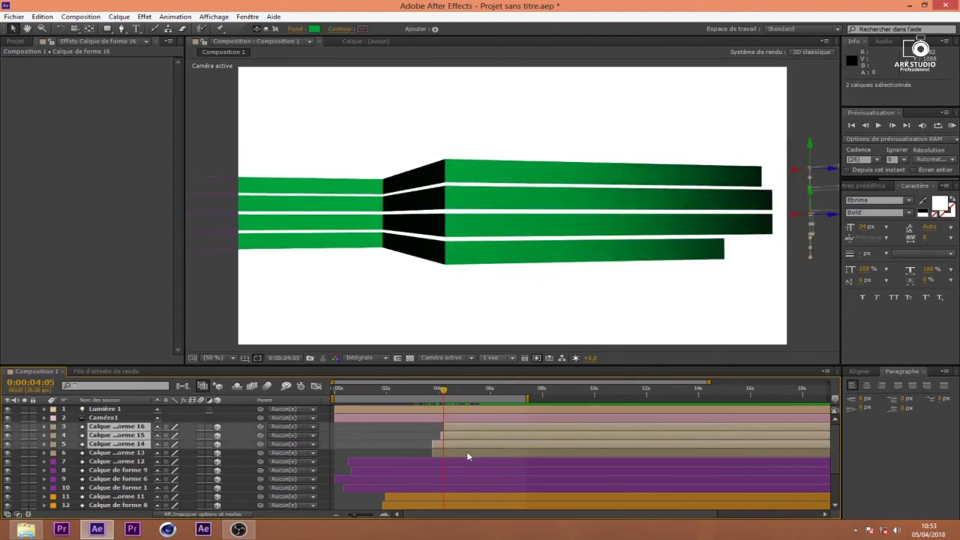
{"action": "left_click", "coordinate": [467, 453], "text": "shift"}
{"action": "left_click_drag", "start_coordinate": [456, 451], "coordinate": [475, 458]}
- Keyframe Caméra1's Point ciblé at 0:00:06:21 with its X value at about 2749, aiming at the new connecting bars
{"action": "left_click_drag", "start_coordinate": [443, 403], "coordinate": [485, 398]}
{"action": "left_click", "coordinate": [501, 417]}
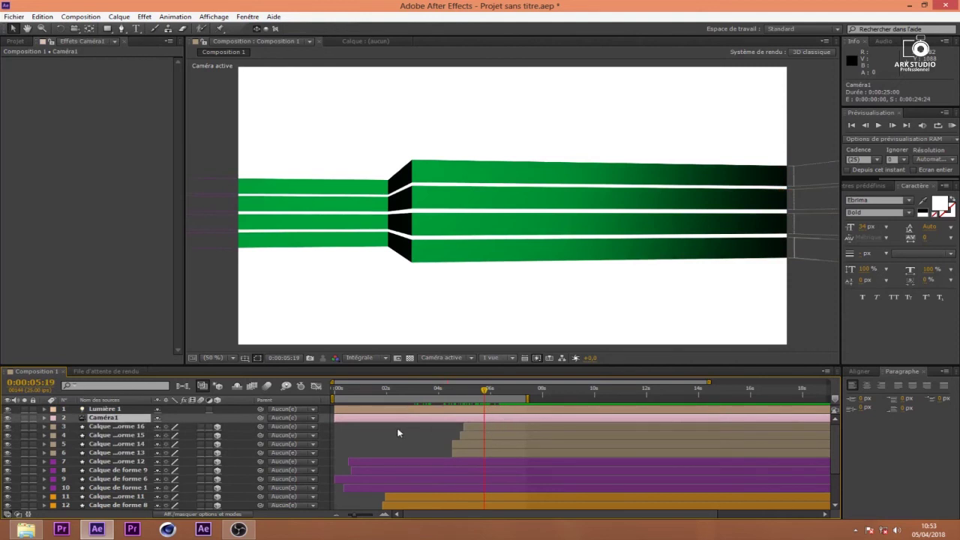
{"action": "key", "text": "u"}
{"action": "key", "text": "c"}
{"action": "key", "text": "space"}
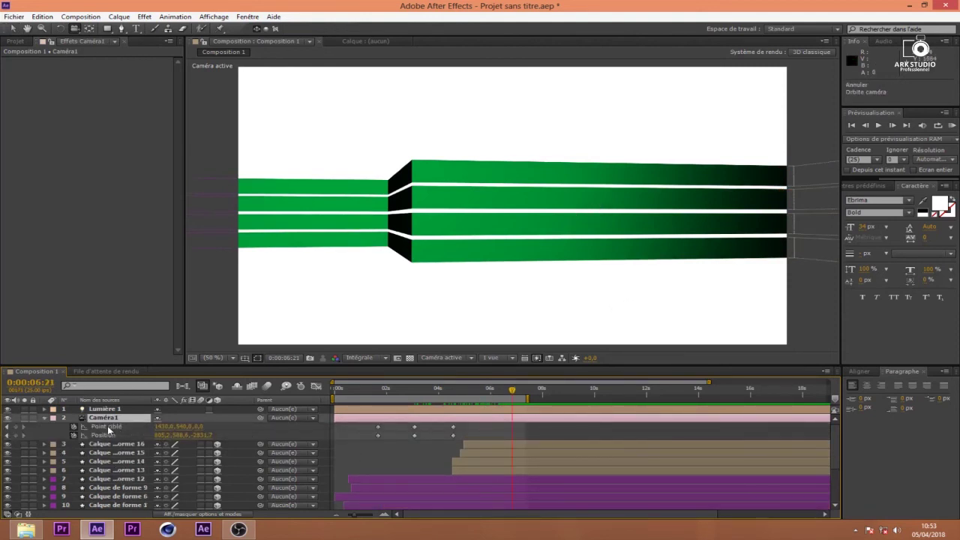
{"action": "left_click_drag", "start_coordinate": [161, 426], "coordinate": [957, 391]}
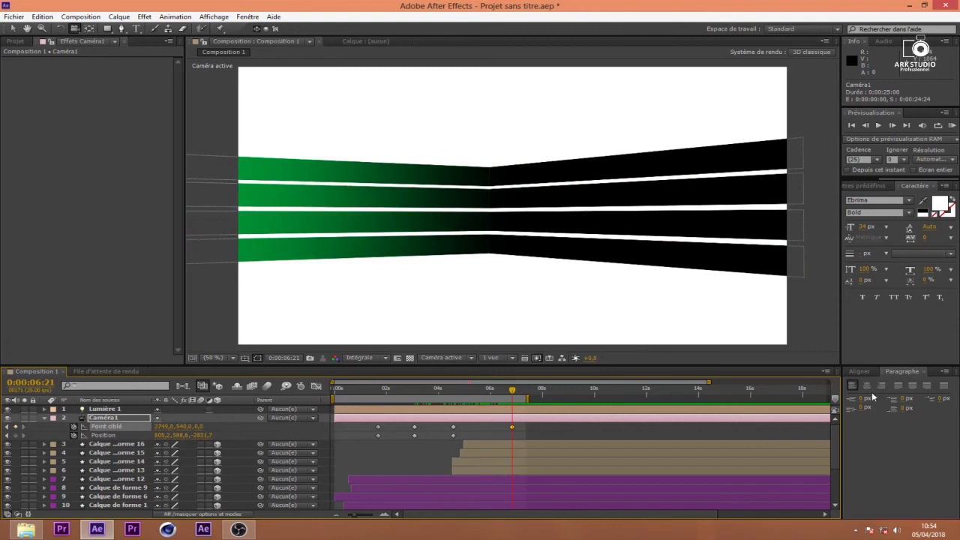
- Orbit Caméra1 to a Position of about 930.8, 618.6, -2913.3 at 0:00:06:21 and scrub back to check the move
{"action": "left_click", "coordinate": [103, 435]}
{"action": "left_click_drag", "start_coordinate": [682, 191], "coordinate": [677, 191]}
{"action": "mouse_move", "coordinate": [512, 391]}
{"action": "left_mouse_down"}
{"action": "mouse_move", "coordinate": [454, 396]}
{"action": "mouse_move", "coordinate": [498, 395]}
{"action": "left_mouse_up"}
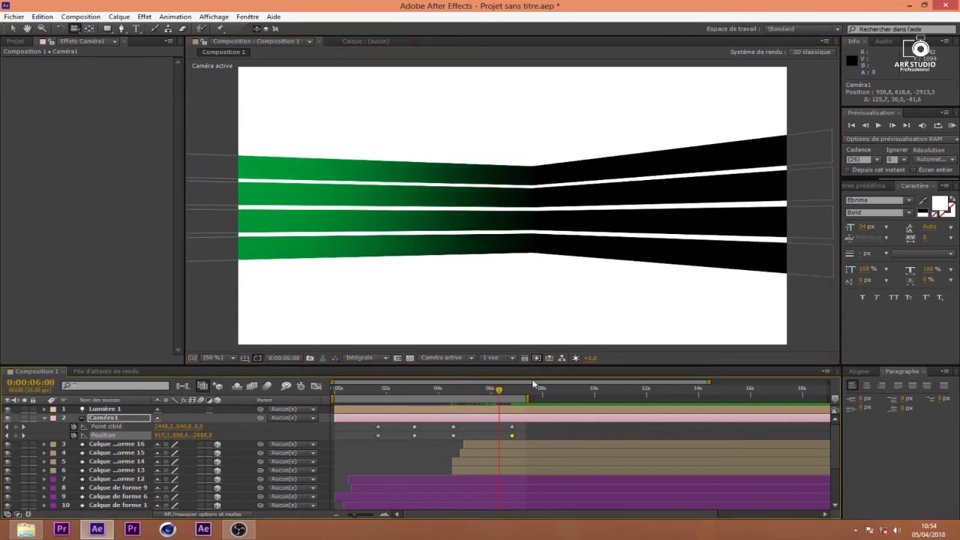
{"action": "mouse_move", "coordinate": [500, 391]}
{"action": "left_mouse_down"}
{"action": "mouse_move", "coordinate": [516, 394]}
{"action": "mouse_move", "coordinate": [490, 398]}
{"action": "left_mouse_up"}
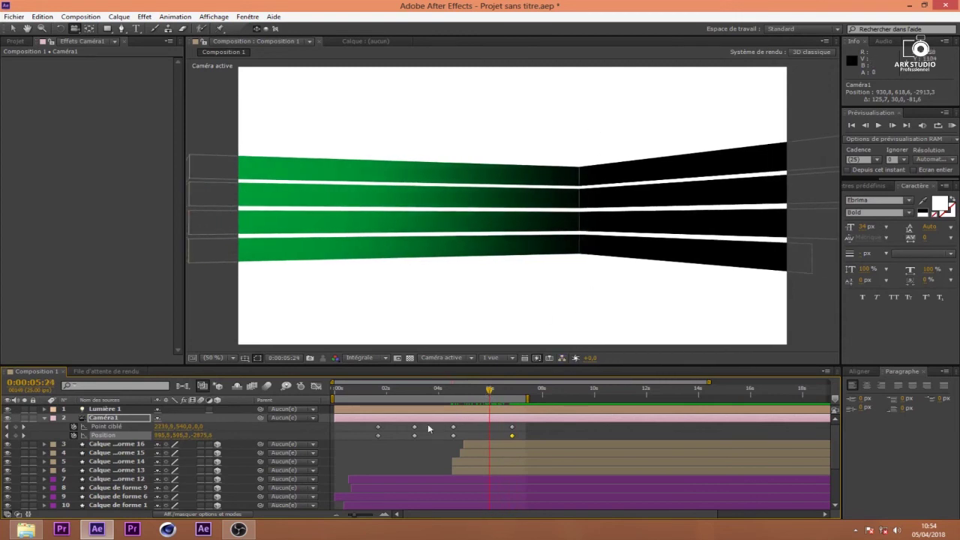
{"action": "left_click", "coordinate": [483, 467]}
{"action": "left_click_drag", "start_coordinate": [483, 473], "coordinate": [491, 437]}
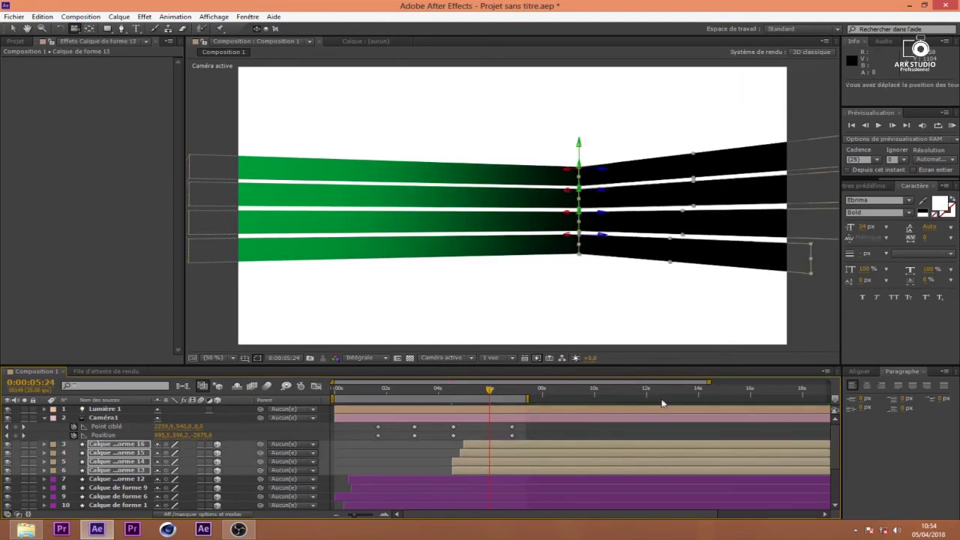
{"action": "left_click", "coordinate": [647, 436]}
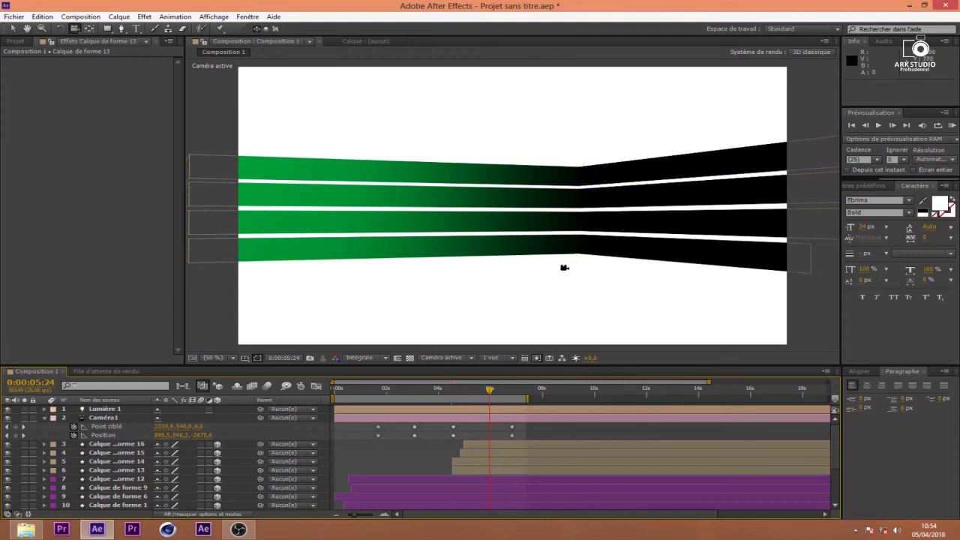
- Set the X value of Caméra1's Point ciblé to about 2588.9 at 0:00:06:20
{"action": "key", "text": "comma"}
{"action": "key", "text": "comma"}
{"action": "left_click_drag", "start_coordinate": [491, 396], "coordinate": [512, 397]}
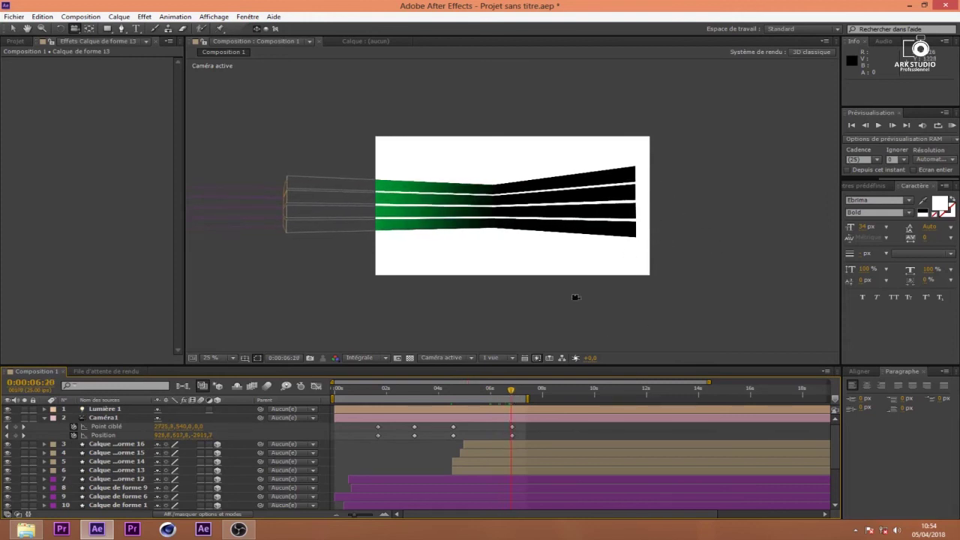
{"action": "left_click_drag", "start_coordinate": [521, 438], "coordinate": [505, 423]}
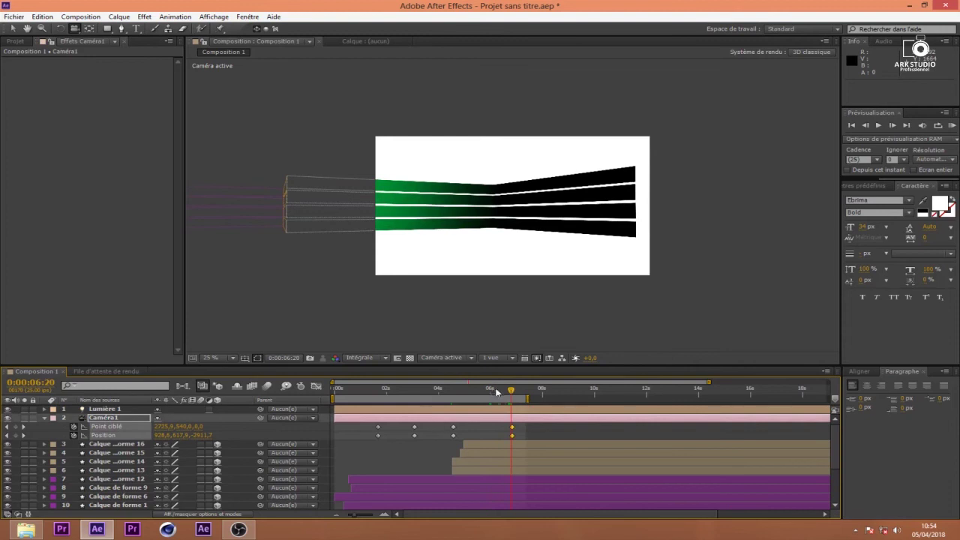
{"action": "left_click", "coordinate": [511, 427]}
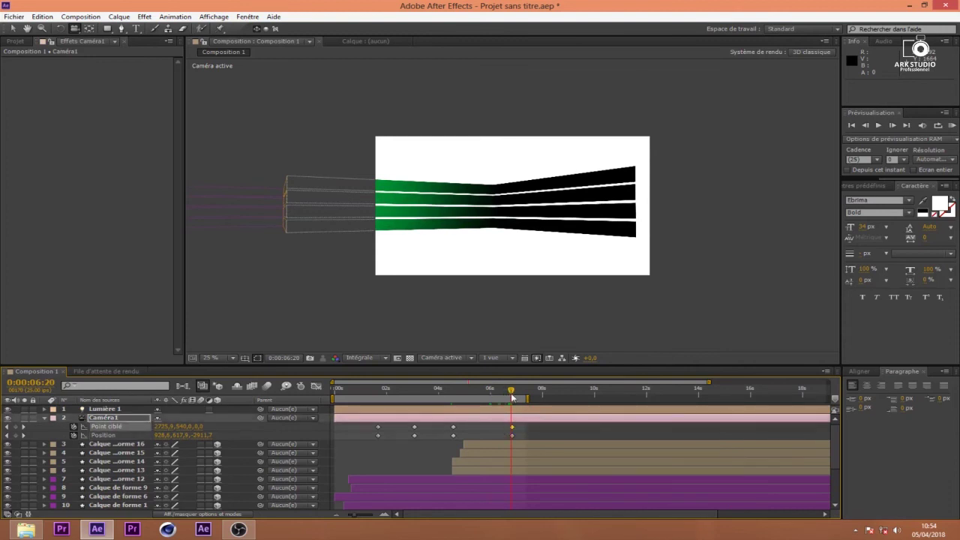
{"action": "left_click_drag", "start_coordinate": [165, 426], "coordinate": [120, 426]}
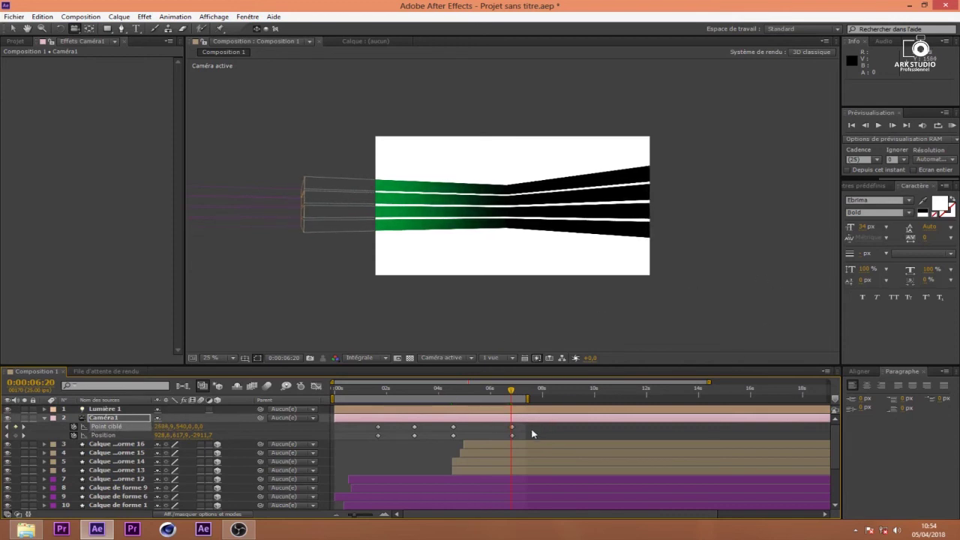
{"action": "left_click", "coordinate": [539, 417]}
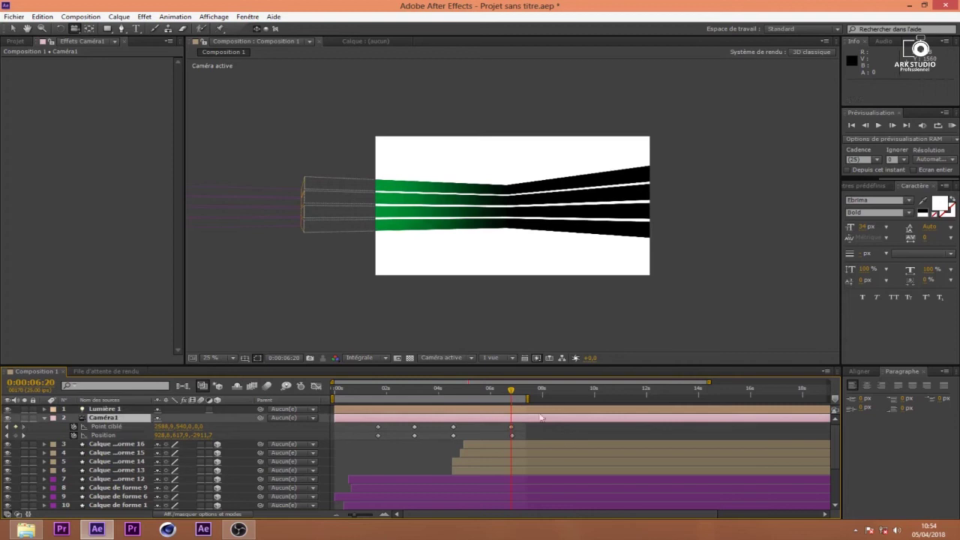
- Apply Easy Ease to all of Caméra1's Point ciblé and Position keyframes
{"action": "left_click_drag", "start_coordinate": [511, 427], "coordinate": [287, 449]}
{"action": "left_click_drag", "start_coordinate": [528, 428], "coordinate": [268, 443]}
{"action": "key", "text": "F9"}
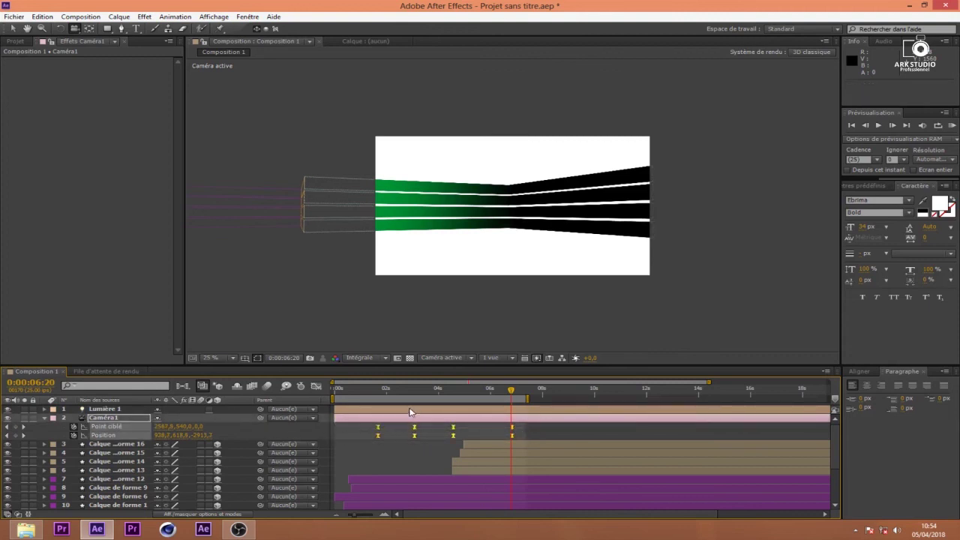
{"action": "left_click", "coordinate": [606, 438]}
- Extend the end of the work area to 0:00:09:22 and play a RAM preview of the camera move
{"action": "left_click_drag", "start_coordinate": [528, 397], "coordinate": [542, 398]}
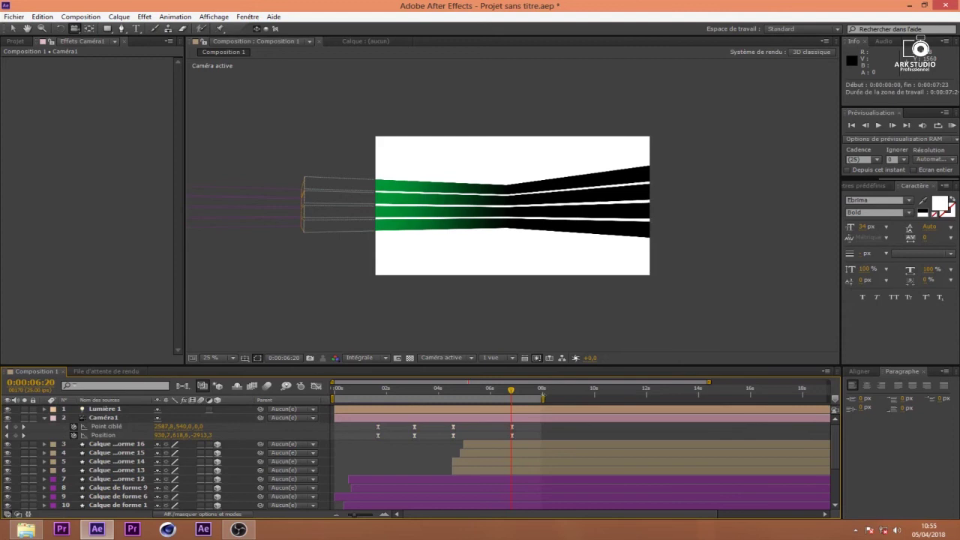
{"action": "left_click", "coordinate": [952, 126]}
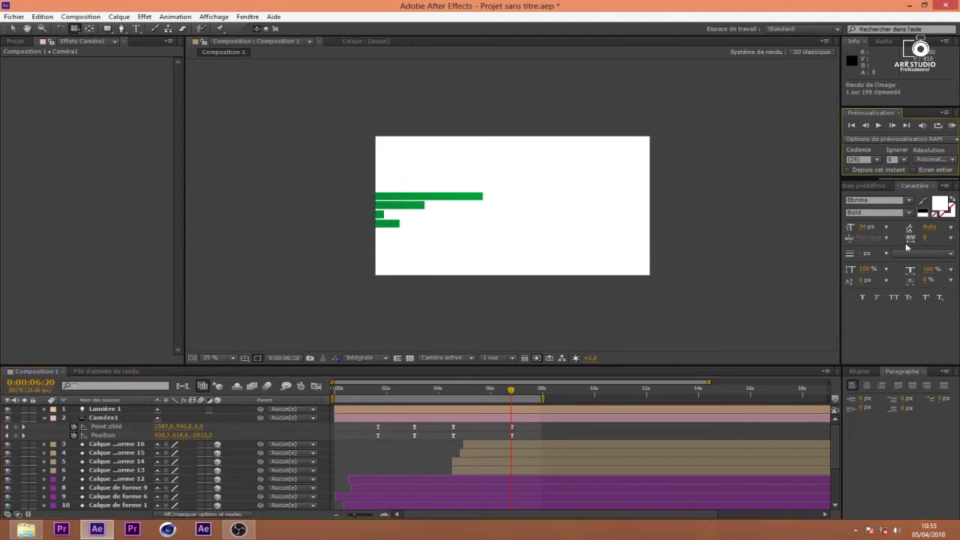
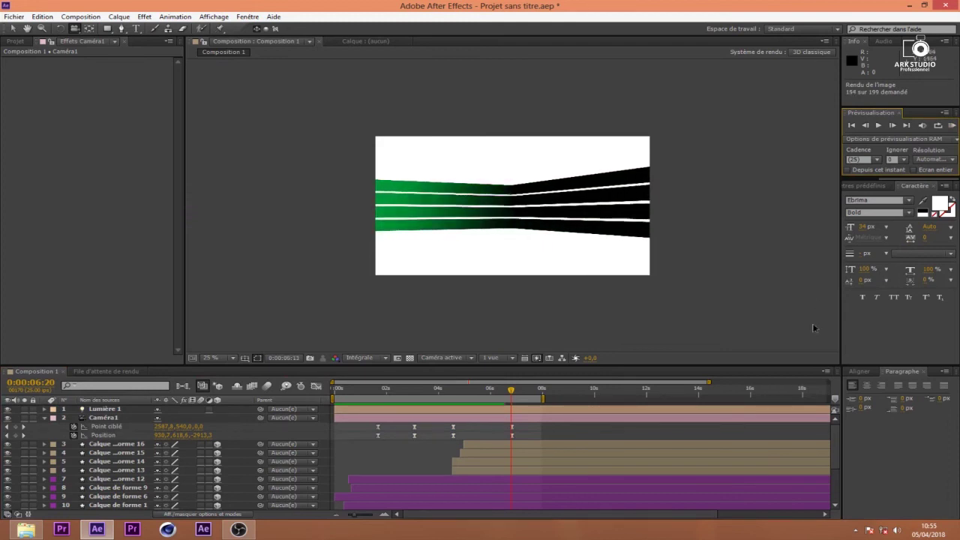
{"action": "left_click", "coordinate": [721, 335]}
{"action": "left_click_drag", "start_coordinate": [542, 398], "coordinate": [594, 398]}
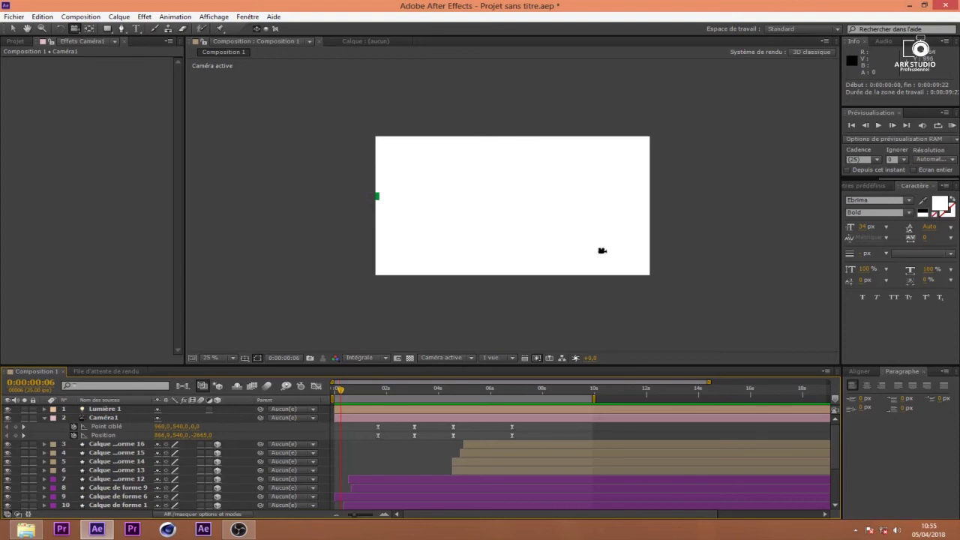
{"action": "left_click", "coordinate": [951, 126]}
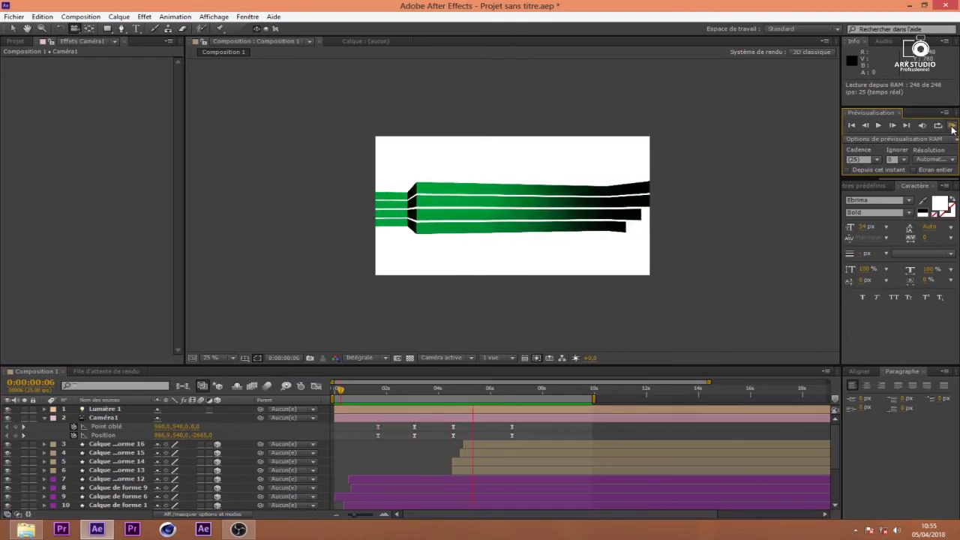
{"action": "left_click", "coordinate": [842, 228]}
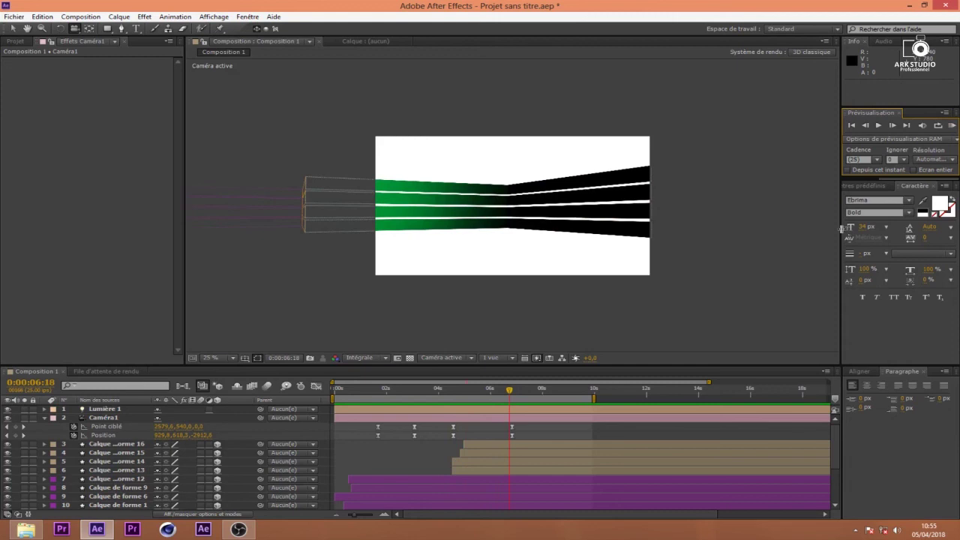
- Set Caméra1's Point ciblé X value to about 1830.9 around 0:00:04:21 and scrub through the following camera move
{"action": "left_click", "coordinate": [461, 392]}
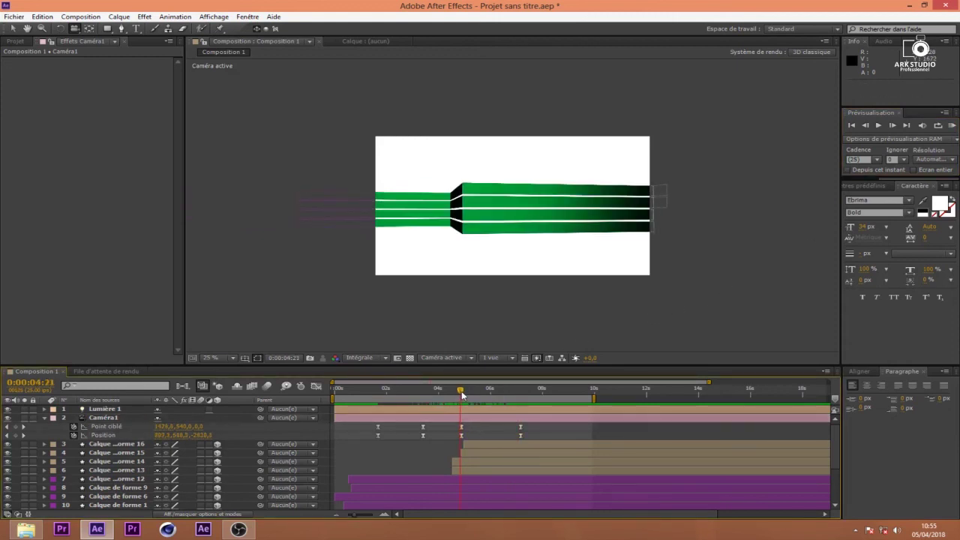
{"action": "left_click", "coordinate": [461, 427]}
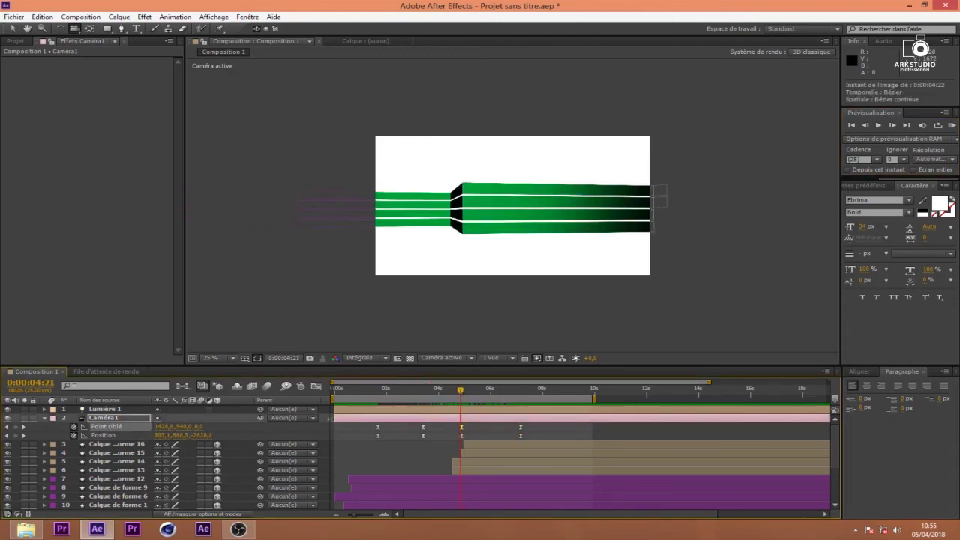
{"action": "left_click_drag", "start_coordinate": [178, 426], "coordinate": [400, 436]}
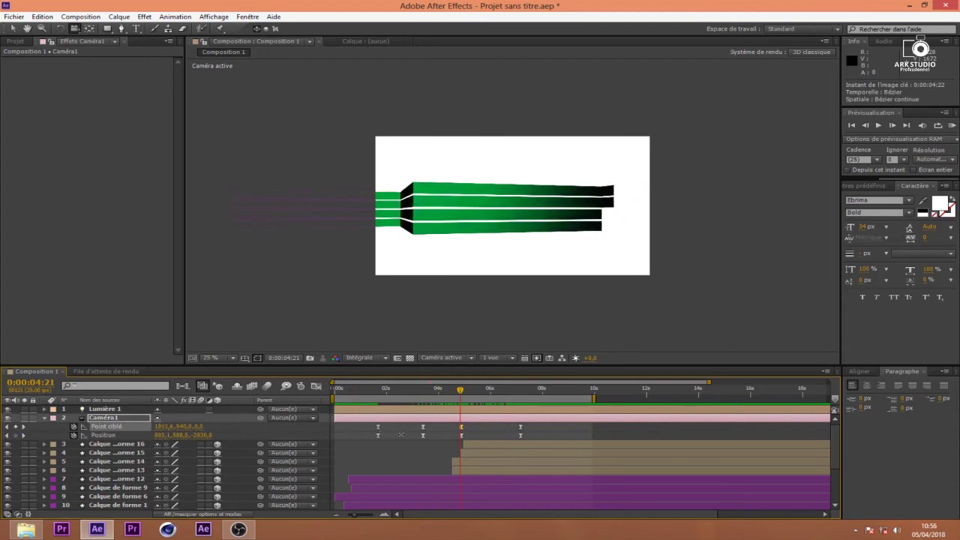
{"action": "left_click", "coordinate": [471, 433]}
{"action": "left_click", "coordinate": [461, 427]}
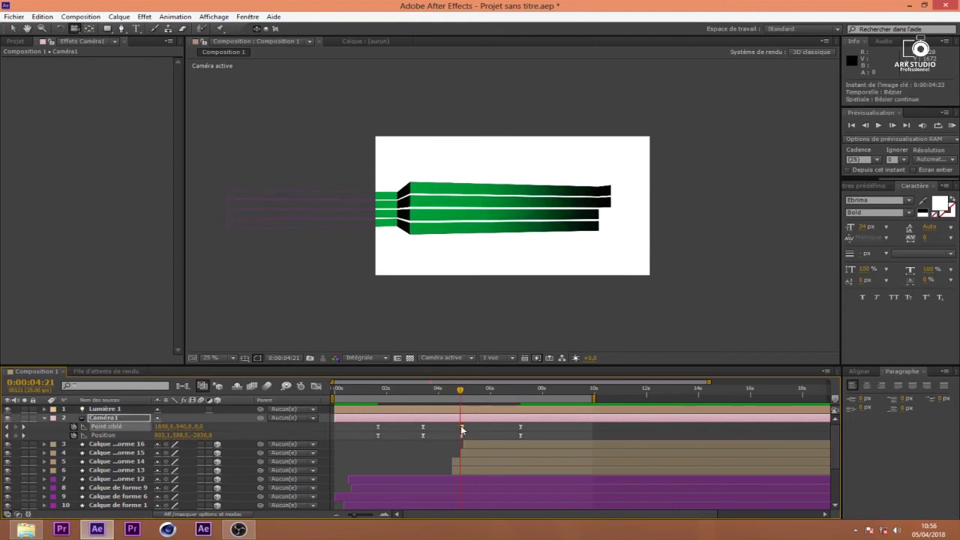
{"action": "left_click_drag", "start_coordinate": [459, 393], "coordinate": [523, 412]}
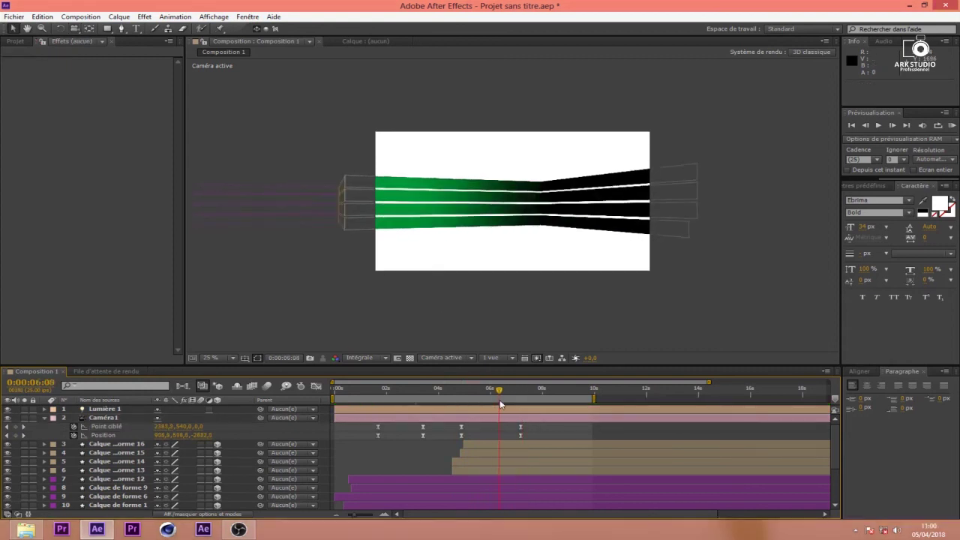
{"action": "left_click_drag", "start_coordinate": [498, 401], "coordinate": [448, 399]}
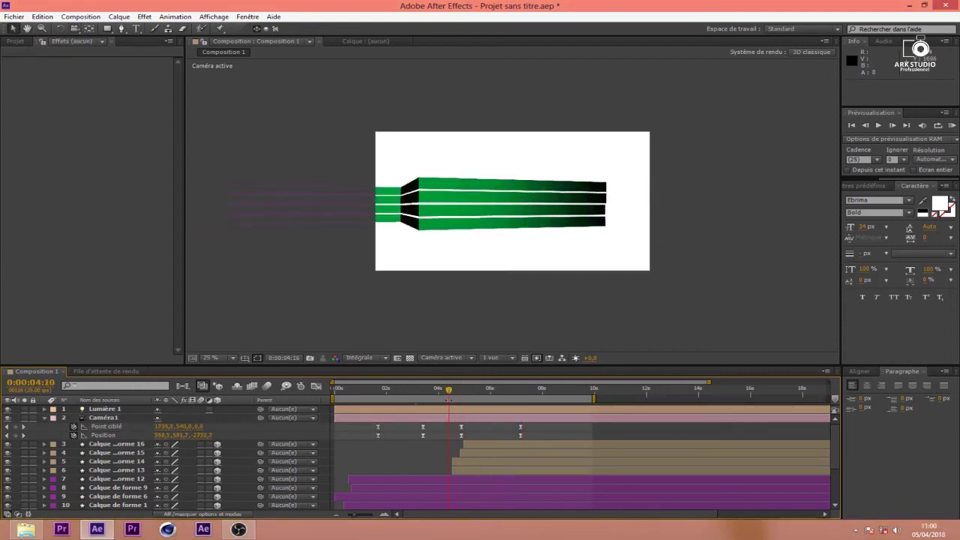
- Move Lumière 1 closer to the bars, to a Position of about 656.3, 371.1, -1464.3
{"action": "left_click", "coordinate": [465, 417]}
{"action": "left_click", "coordinate": [467, 410]}
{"action": "scroll", "coordinate": [583, 193], "scroll_direction": "down", "scroll_amount": 5}
{"action": "scroll", "coordinate": [584, 194], "scroll_direction": "up", "scroll_amount": 3}
{"action": "scroll", "coordinate": [584, 194], "scroll_direction": "down", "scroll_amount": 2}
{"action": "scroll", "coordinate": [583, 193], "scroll_direction": "up", "scroll_amount": 4}
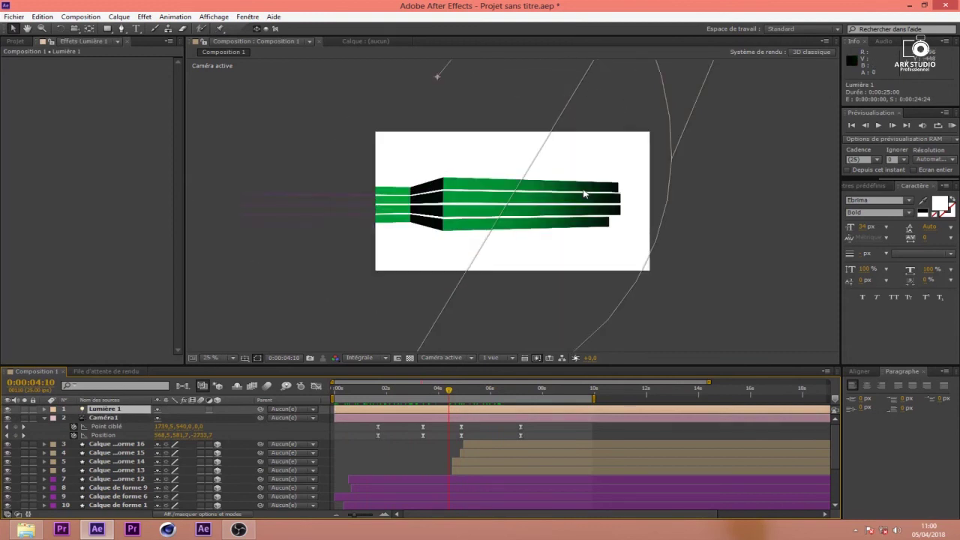
{"action": "scroll", "coordinate": [584, 194], "scroll_direction": "down", "scroll_amount": 3}
{"action": "scroll", "coordinate": [583, 188], "scroll_direction": "down", "scroll_amount": 1}
{"action": "scroll", "coordinate": [583, 188], "scroll_direction": "up", "scroll_amount": 1}
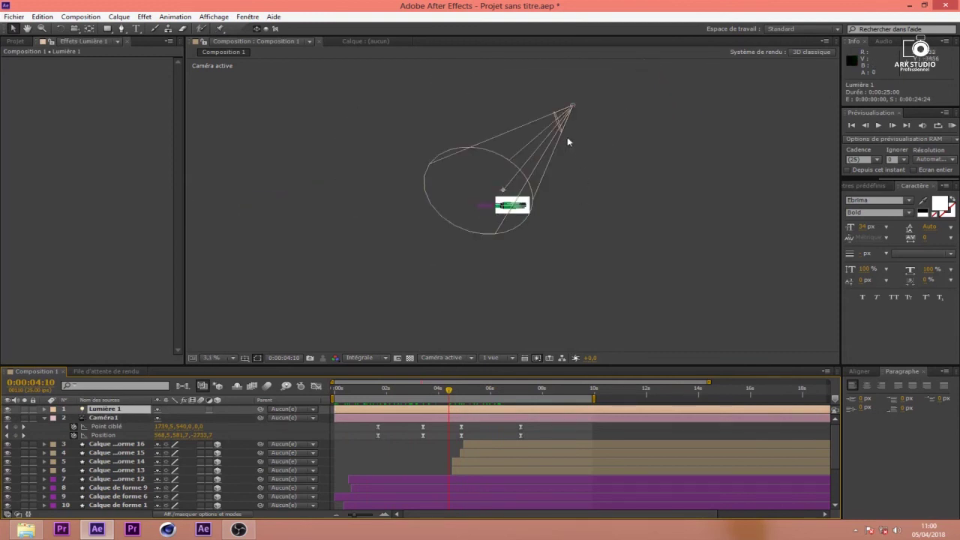
{"action": "left_click_drag", "start_coordinate": [573, 111], "coordinate": [533, 169]}
{"action": "scroll", "coordinate": [533, 170], "scroll_direction": "up", "scroll_amount": 3}
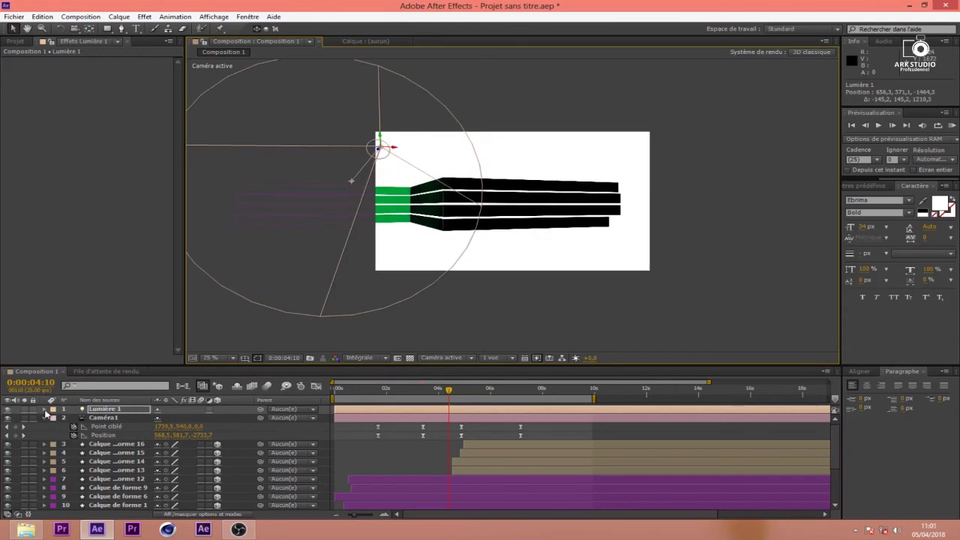
- Set Lumière 1's Rotation Y to about 47° so the spotlight aims along the bars
{"action": "left_click", "coordinate": [45, 408]}
{"action": "left_click", "coordinate": [54, 417]}
{"action": "scroll", "coordinate": [485, 210], "scroll_direction": "down", "scroll_amount": 1}
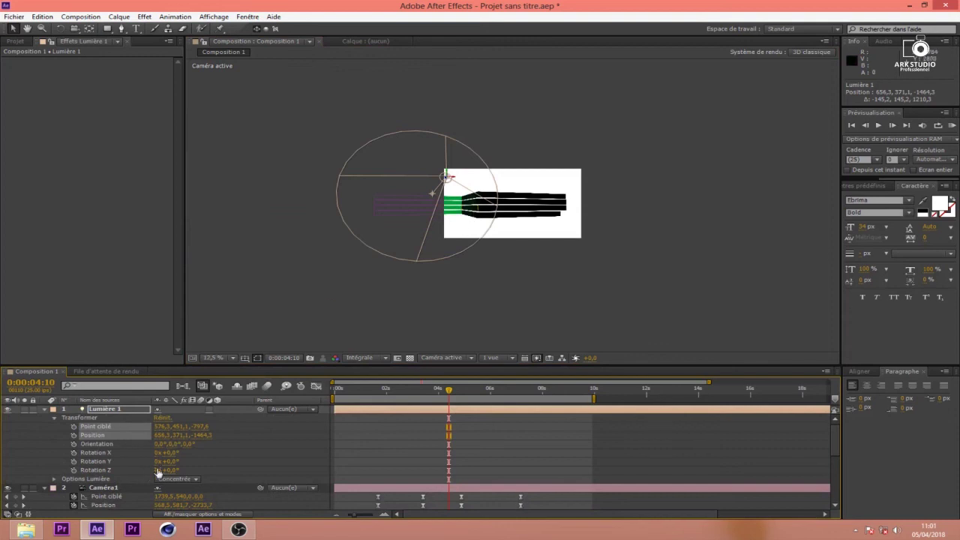
{"action": "left_click_drag", "start_coordinate": [171, 467], "coordinate": [196, 461]}
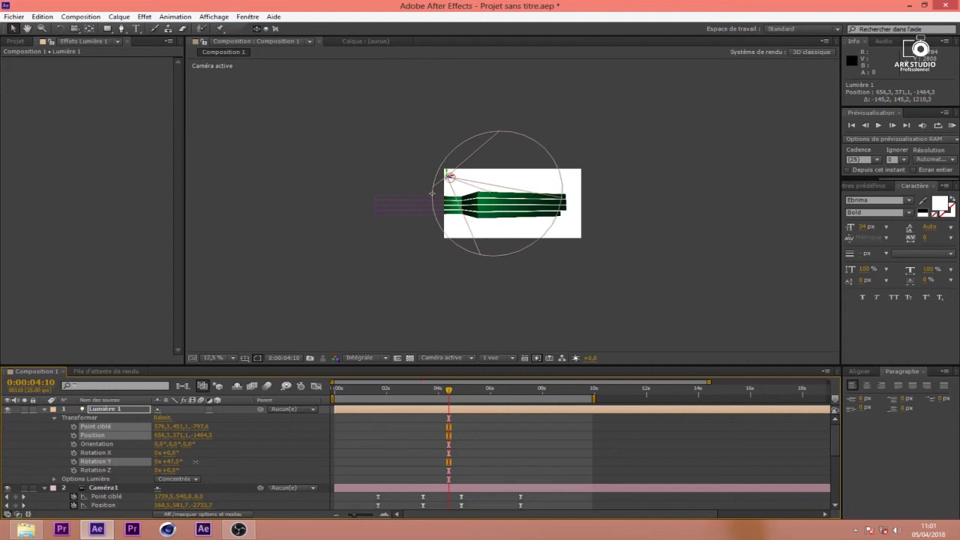
- Pull Lumière 1 back from the bars to a Position of about -79, 279, -2330
{"action": "key", "text": "period"}
{"action": "left_click_drag", "start_coordinate": [389, 152], "coordinate": [219, 145]}
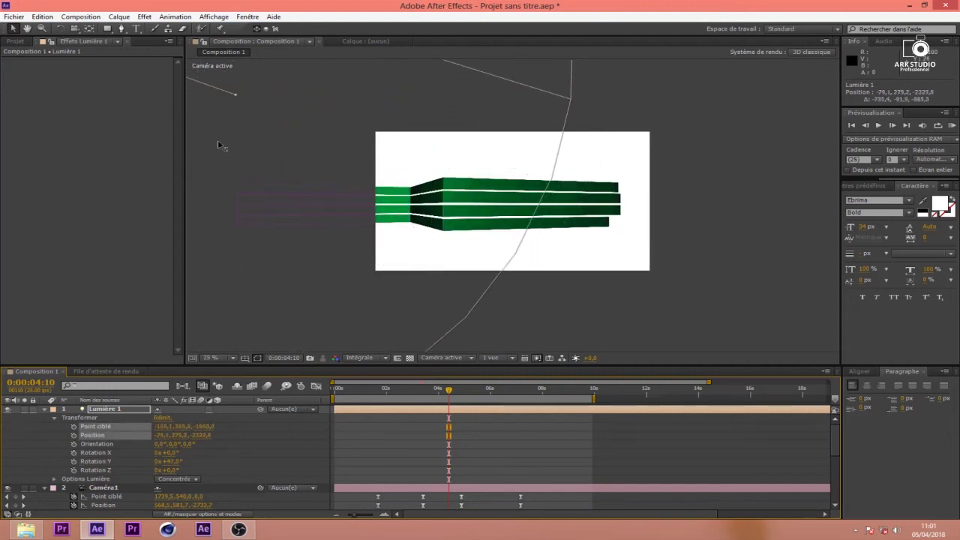
{"action": "left_click", "coordinate": [53, 410]}
- Check the lighting at 0:00:00:14 and move Lumière 1 farther back to a Position of -345.5, 245.9, -2643.1
{"action": "left_click_drag", "start_coordinate": [425, 397], "coordinate": [350, 407]}
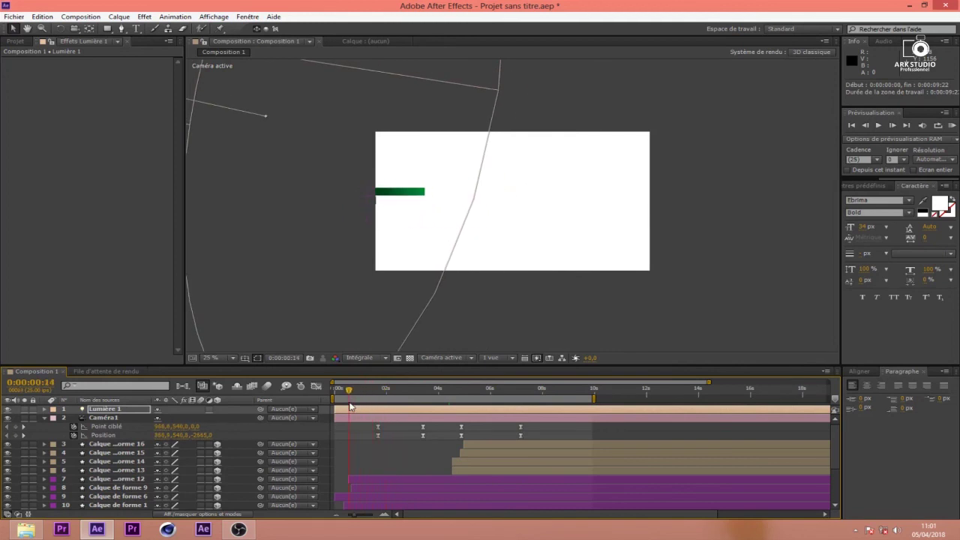
{"action": "key", "text": "comma"}
{"action": "key", "text": "comma"}
{"action": "key", "text": "comma"}
{"action": "key", "text": "comma"}
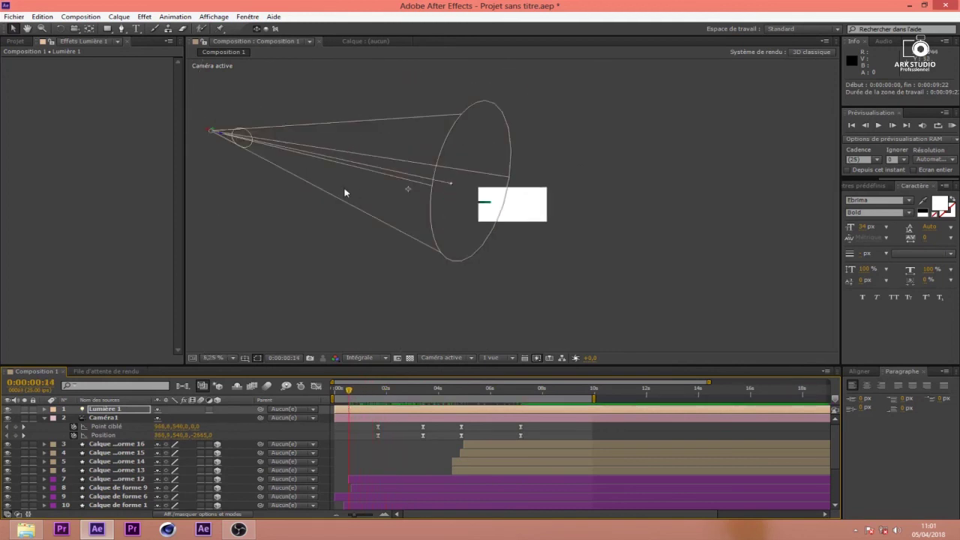
{"action": "left_click_drag", "start_coordinate": [222, 136], "coordinate": [208, 135]}
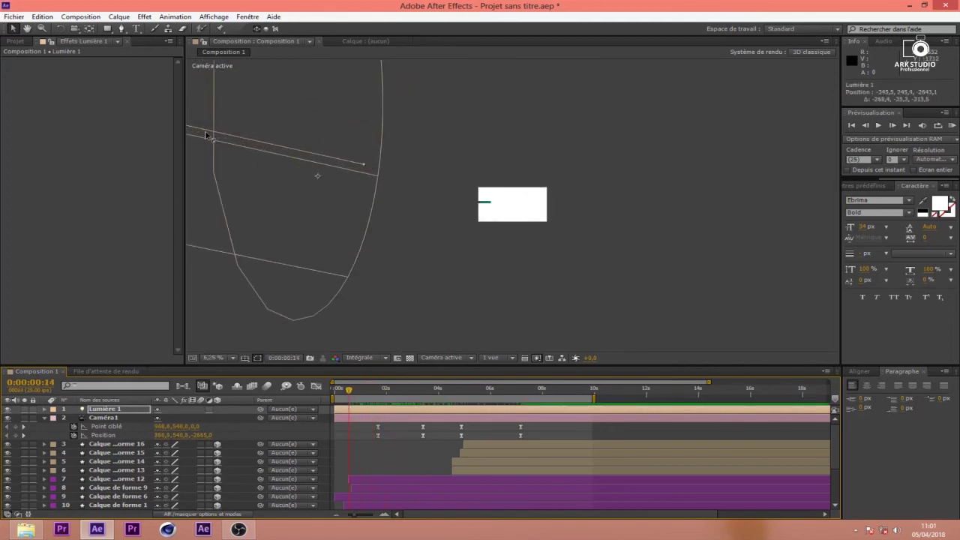
- Check the bars' lighting at 0:00:07:05 with the composition fitted to the viewer, and play a RAM preview
{"action": "left_click_drag", "start_coordinate": [362, 393], "coordinate": [521, 393]}
{"action": "left_click", "coordinate": [227, 357]}
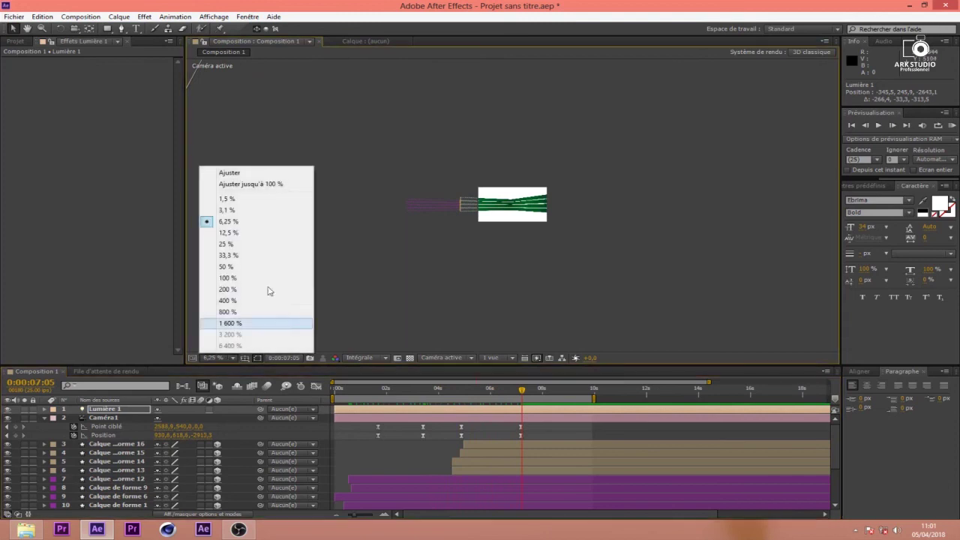
{"action": "left_click", "coordinate": [240, 184]}
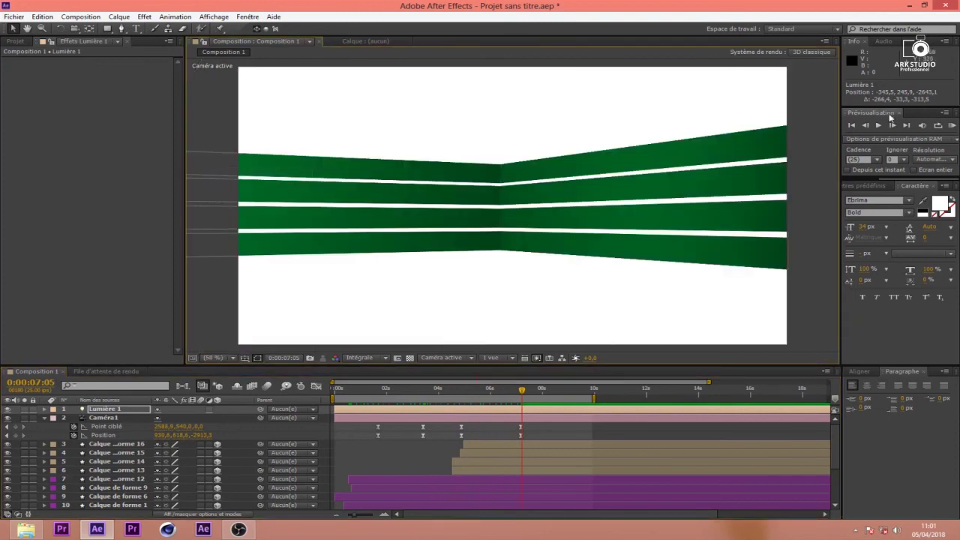
{"action": "left_click", "coordinate": [952, 125]}
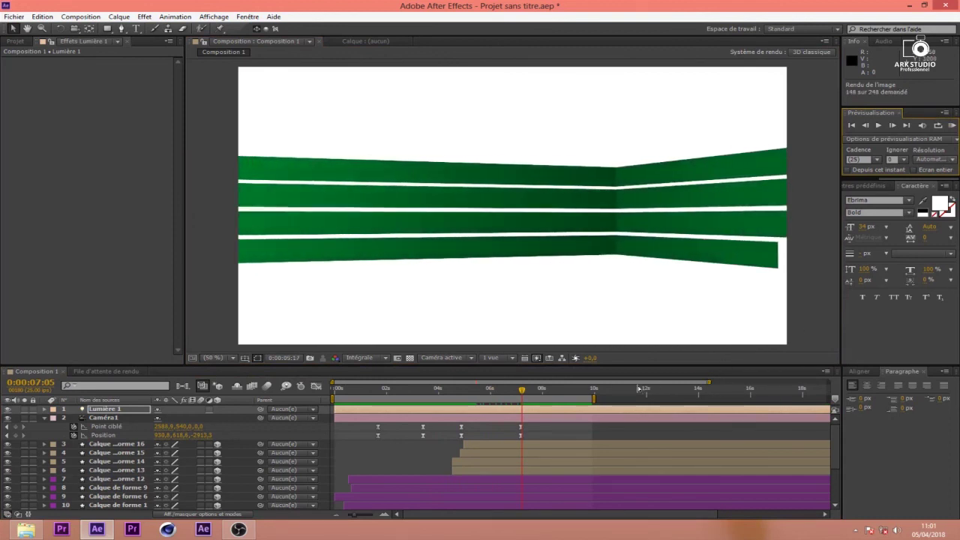
{"action": "left_click", "coordinate": [523, 398]}
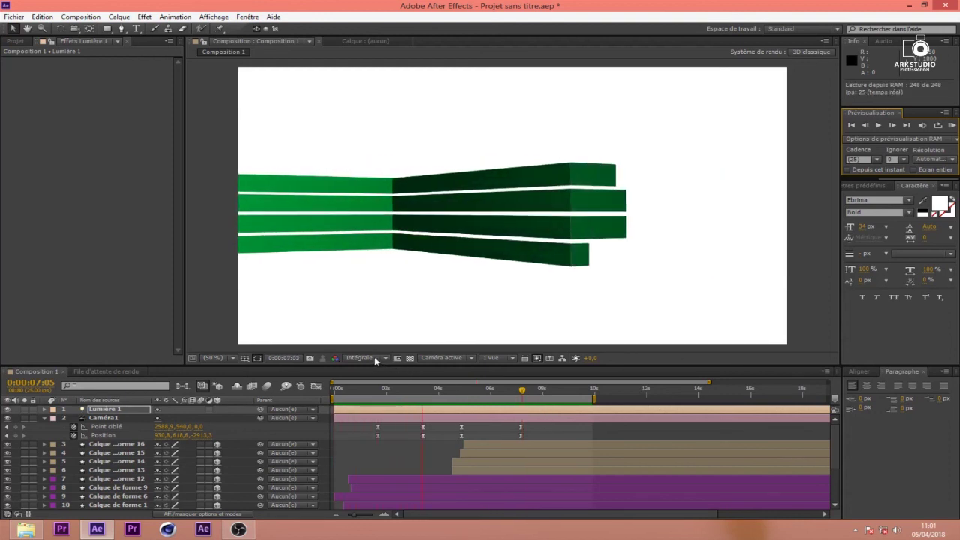
{"action": "left_click", "coordinate": [474, 461]}
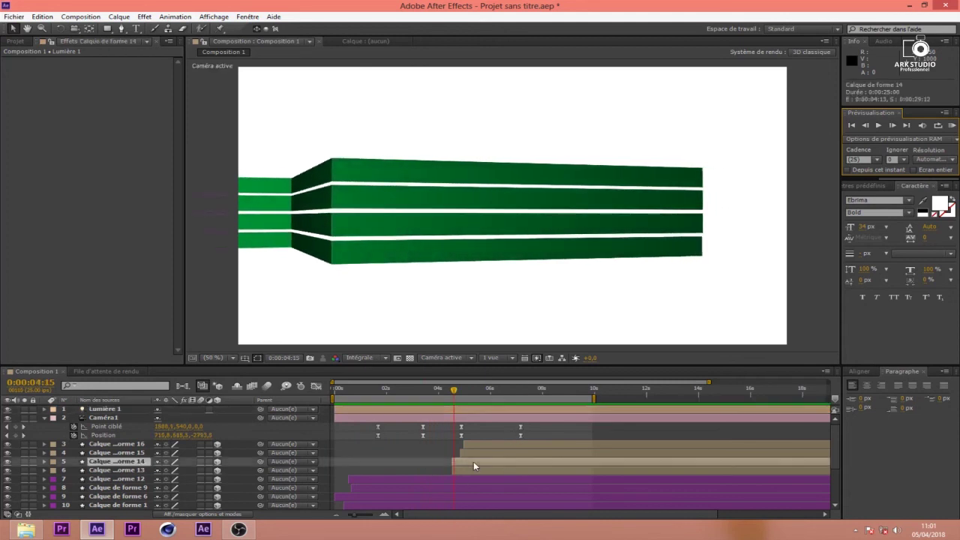
{"action": "left_click", "coordinate": [470, 469]}
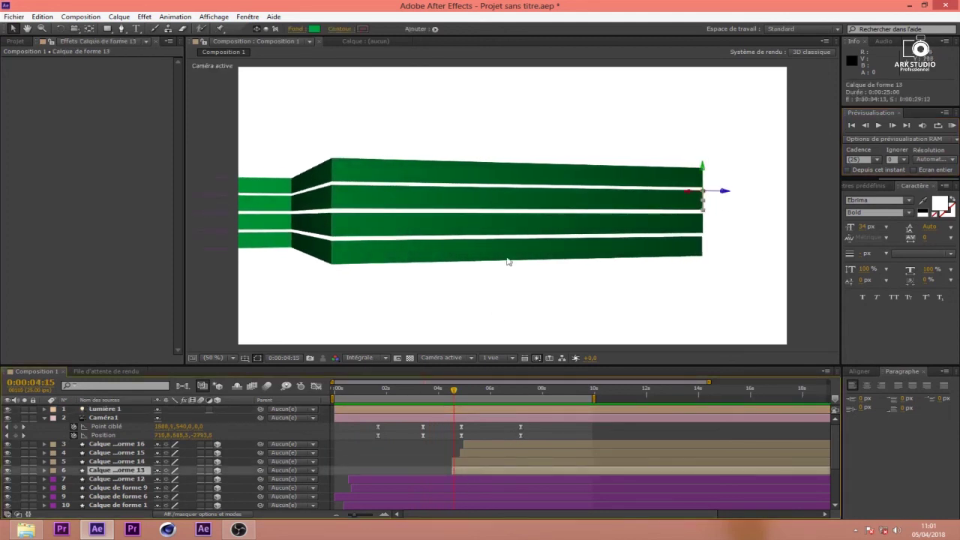
{"action": "left_click", "coordinate": [314, 28]}
{"action": "left_click_drag", "start_coordinate": [581, 336], "coordinate": [592, 311]}
{"action": "left_click_drag", "start_coordinate": [575, 343], "coordinate": [584, 307]}
{"action": "left_click", "coordinate": [550, 301]}
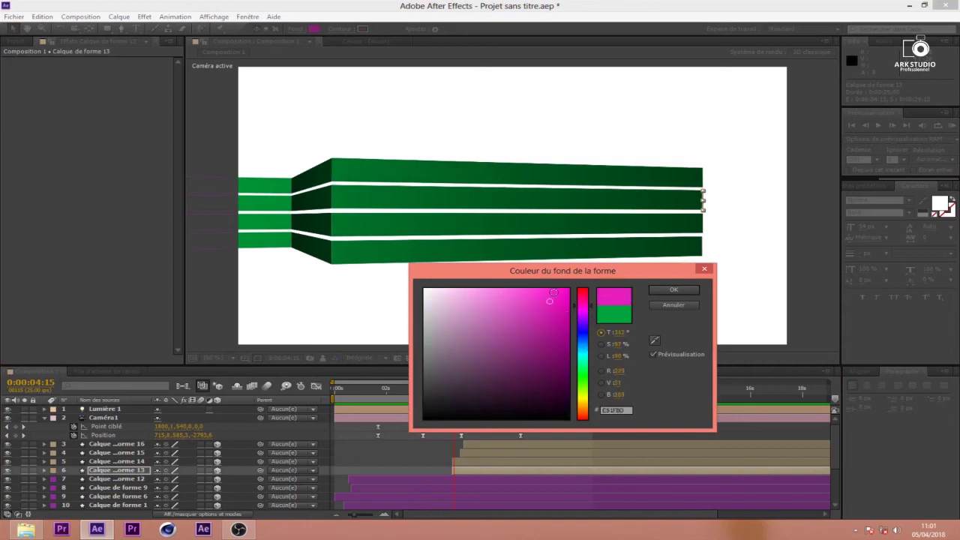
{"action": "left_click", "coordinate": [681, 306]}
- Recolour the first segment of the top bar (Calque de forme 6) to blue 0068A4, working at 0:00:00:23
{"action": "left_click", "coordinate": [477, 463]}
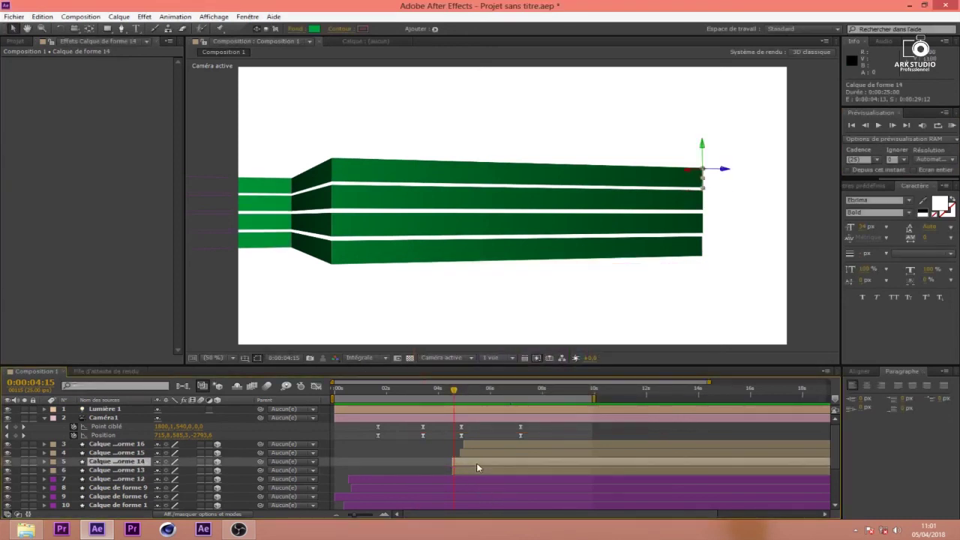
{"action": "left_click_drag", "start_coordinate": [489, 395], "coordinate": [335, 409]}
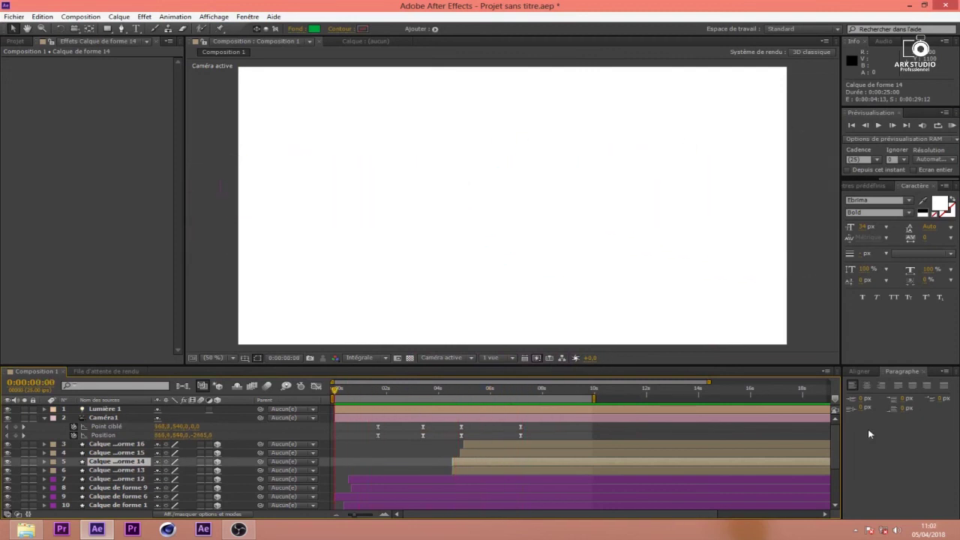
{"action": "left_click_drag", "start_coordinate": [838, 446], "coordinate": [832, 490]}
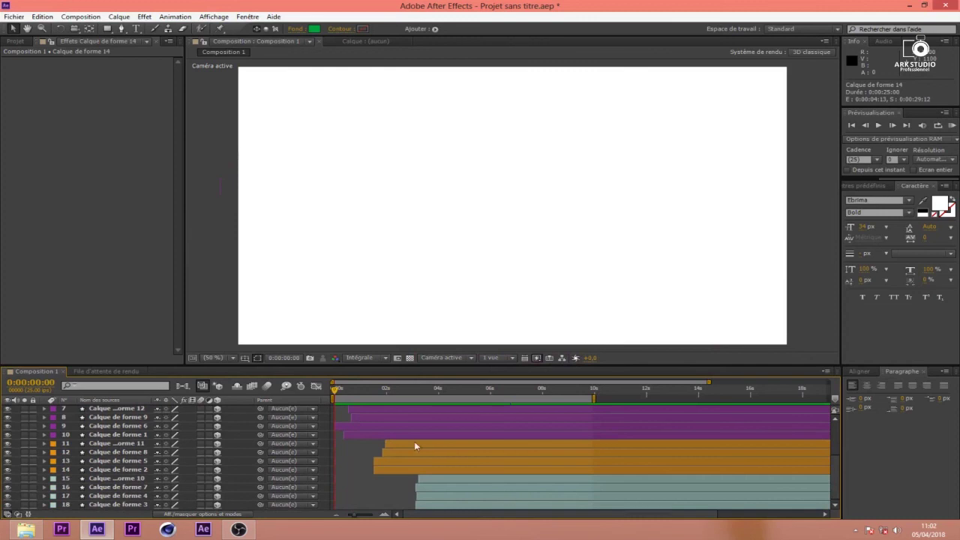
{"action": "scroll", "coordinate": [338, 452], "scroll_direction": "up", "scroll_amount": 5}
{"action": "scroll", "coordinate": [357, 475], "scroll_direction": "down", "scroll_amount": 2}
{"action": "left_click", "coordinate": [357, 473]}
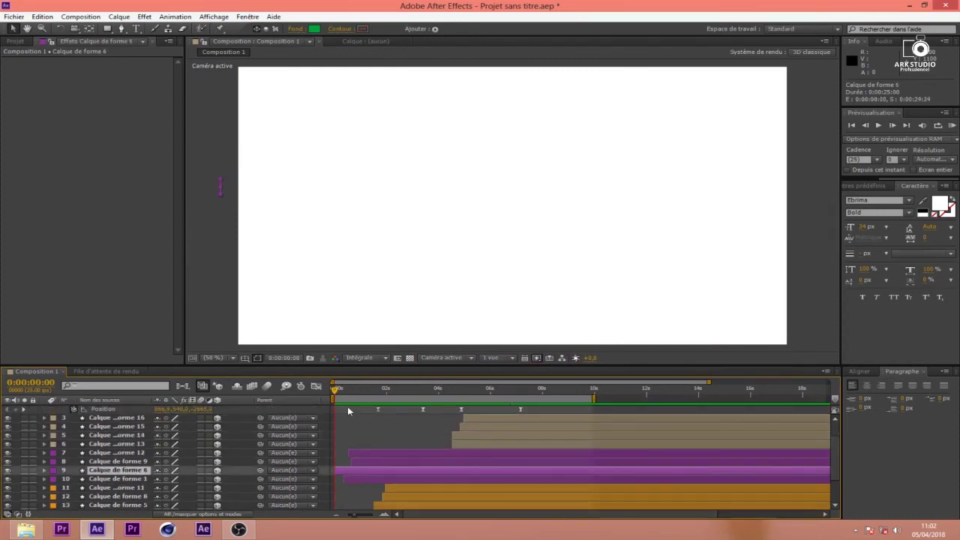
{"action": "left_click_drag", "start_coordinate": [336, 392], "coordinate": [359, 389]}
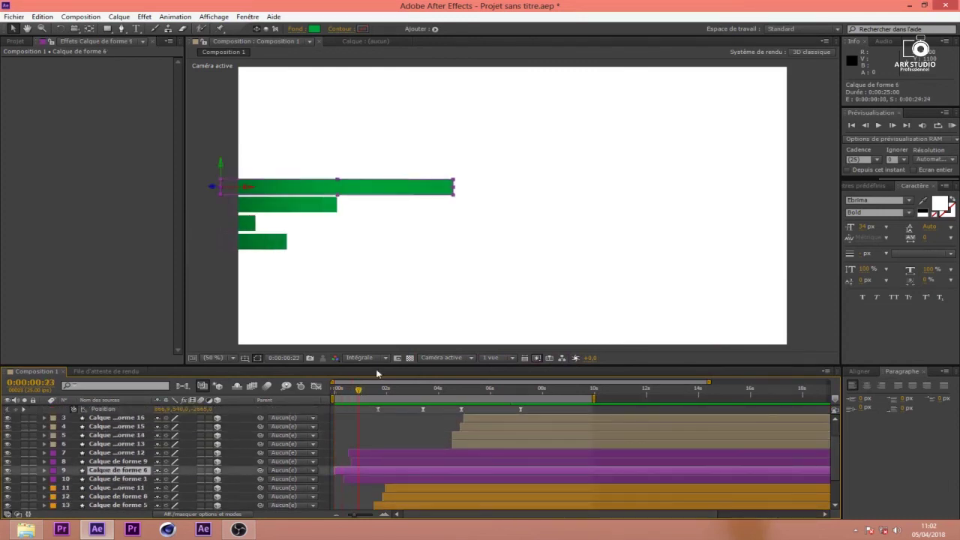
{"action": "left_click", "coordinate": [315, 30]}
{"action": "left_click_drag", "start_coordinate": [582, 369], "coordinate": [593, 349]}
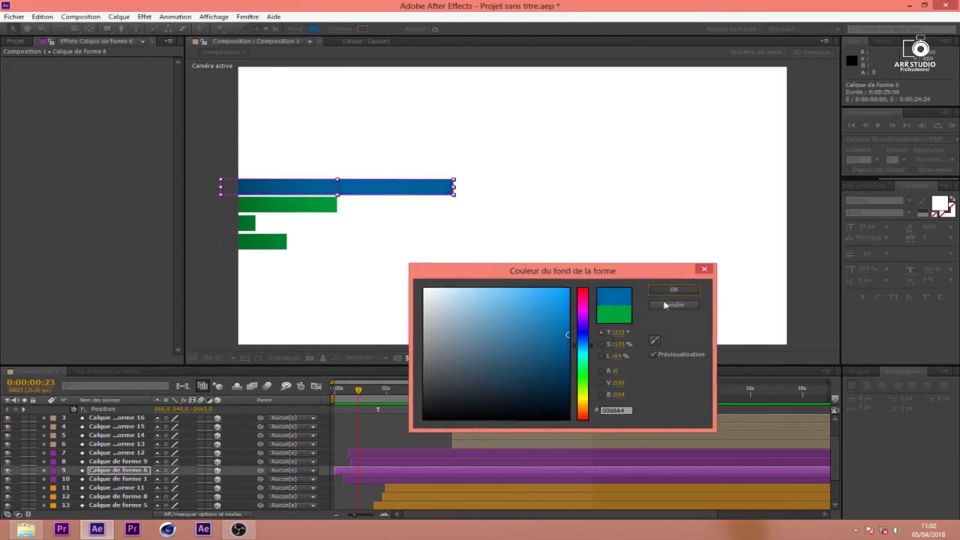
{"action": "left_click", "coordinate": [674, 289]}
- Change the fill colour of the second bar's first segment, Calque de forme 1
{"action": "left_click", "coordinate": [330, 204]}
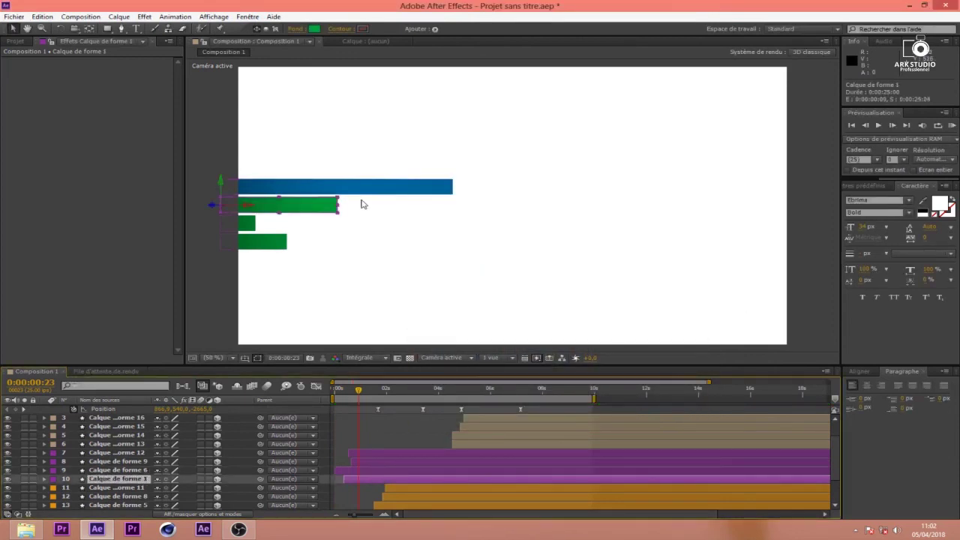
{"action": "left_click", "coordinate": [315, 30]}
{"action": "left_click_drag", "start_coordinate": [585, 362], "coordinate": [589, 315]}
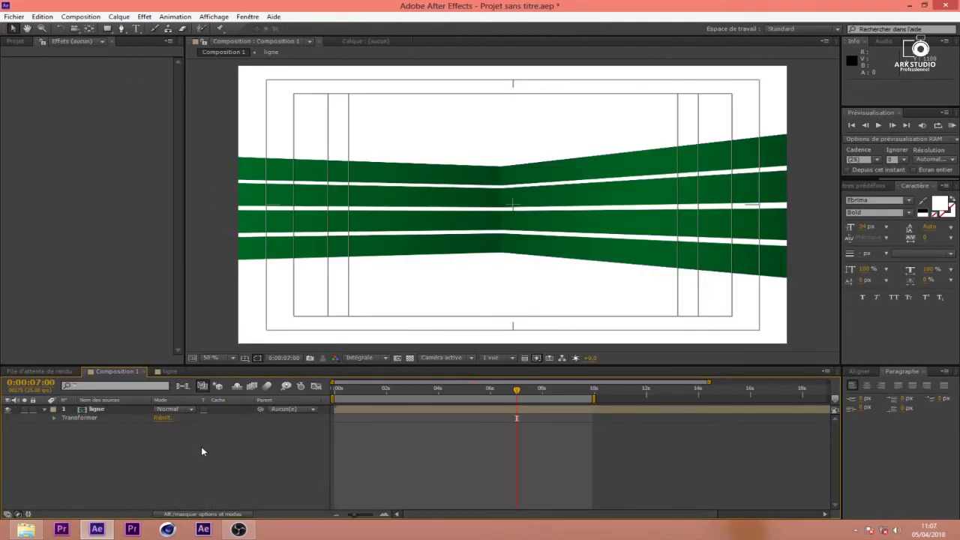
- Add a black solid over the ligne composition and cut out its middle with a frame-wide rectangular mask set to Soustraction, leaving letterbox bars
{"action": "key", "text": "ctrl+y"}
{"action": "left_click", "coordinate": [527, 356]}
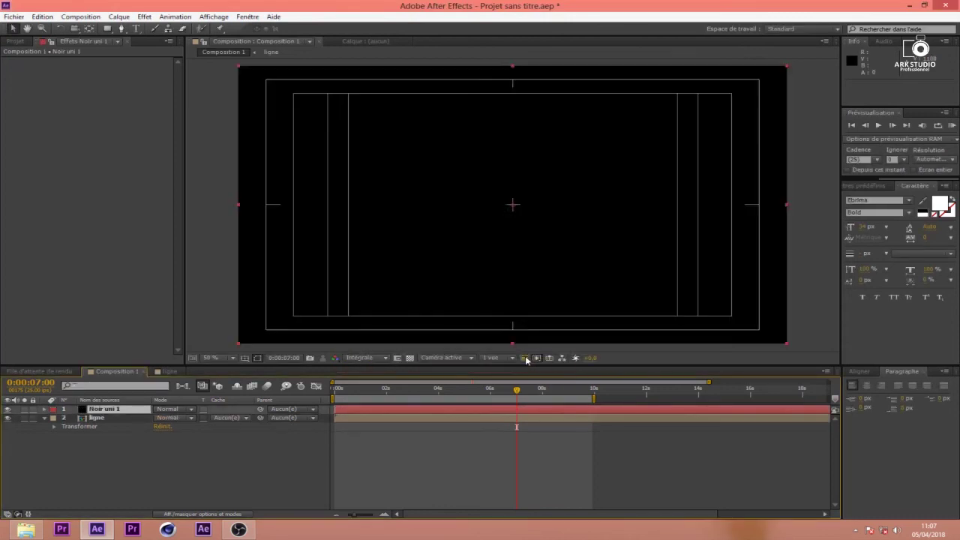
{"action": "left_click", "coordinate": [108, 28]}
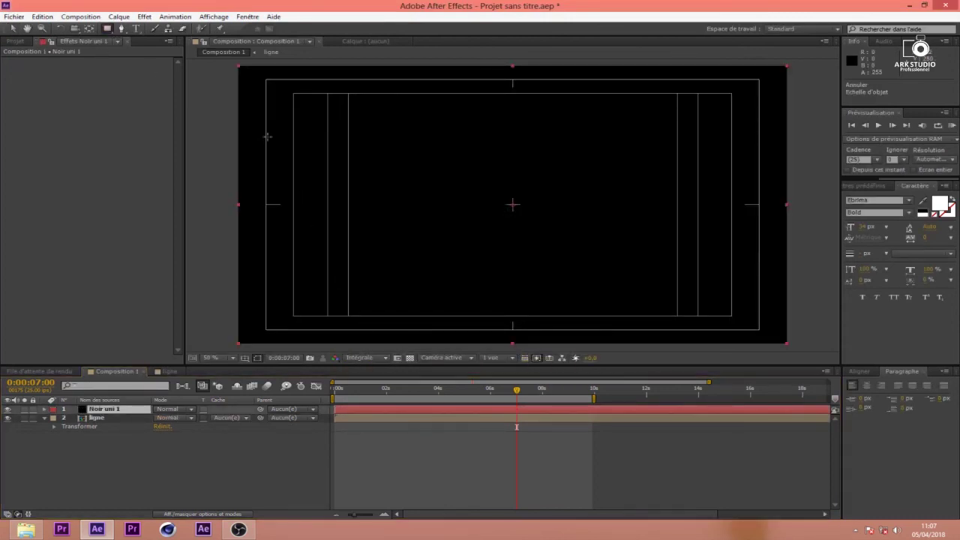
{"action": "left_click_drag", "start_coordinate": [221, 93], "coordinate": [796, 316]}
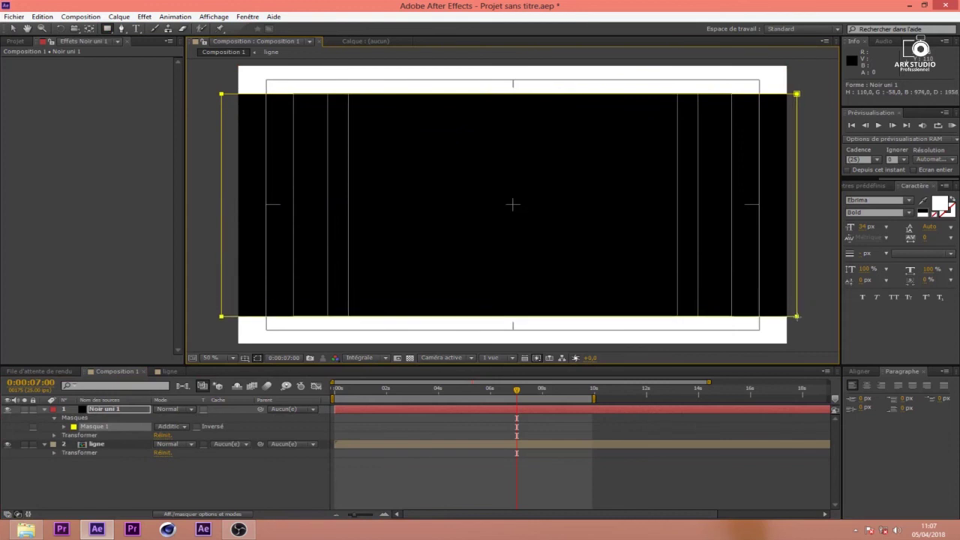
{"action": "left_click", "coordinate": [181, 427]}
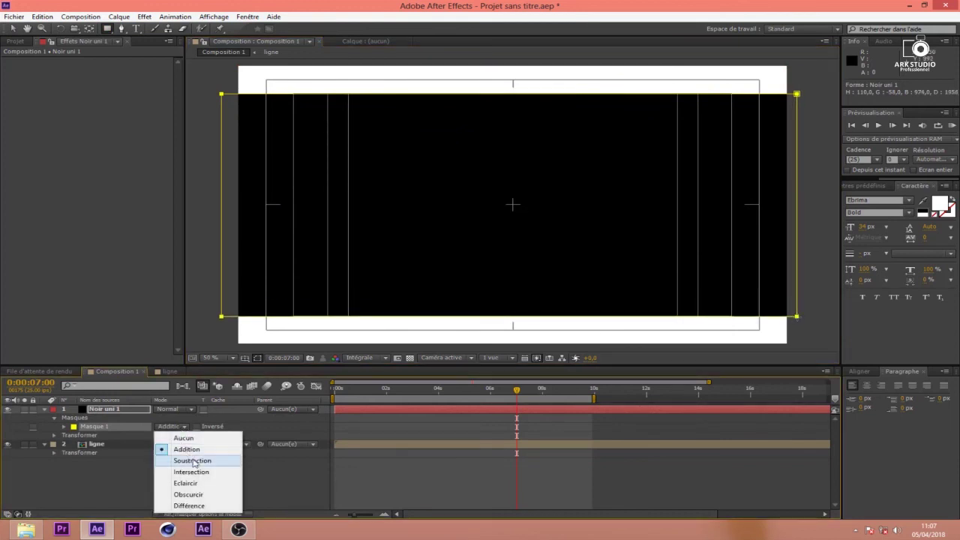
{"action": "left_click", "coordinate": [194, 462]}
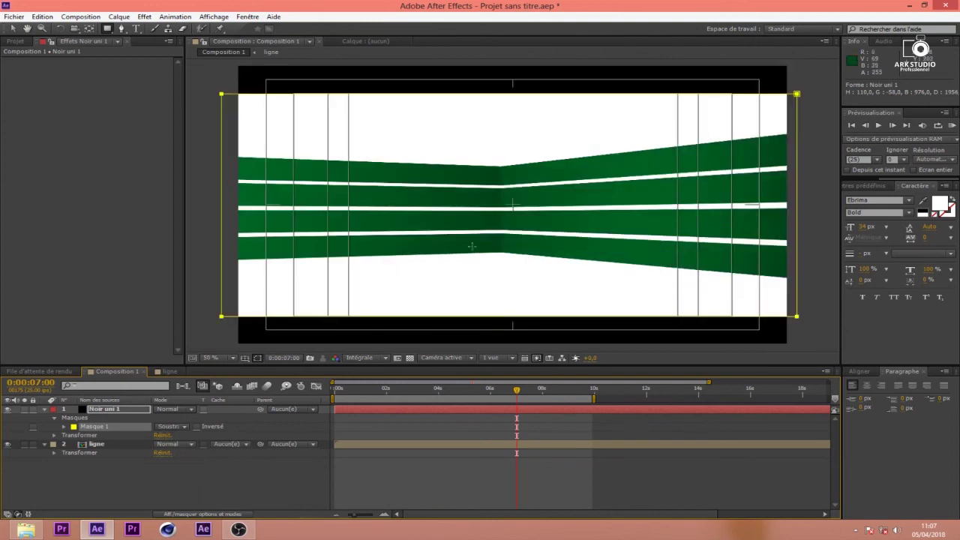
- Create an adjustment layer (Calque d'effets) and place it between the Noir uni 1 solid and the ligne composition
{"action": "mouse_move", "coordinate": [484, 396]}
{"action": "left_mouse_down"}
{"action": "mouse_move", "coordinate": [358, 405]}
{"action": "mouse_move", "coordinate": [480, 409]}
{"action": "left_mouse_up"}
{"action": "left_click", "coordinate": [276, 488]}
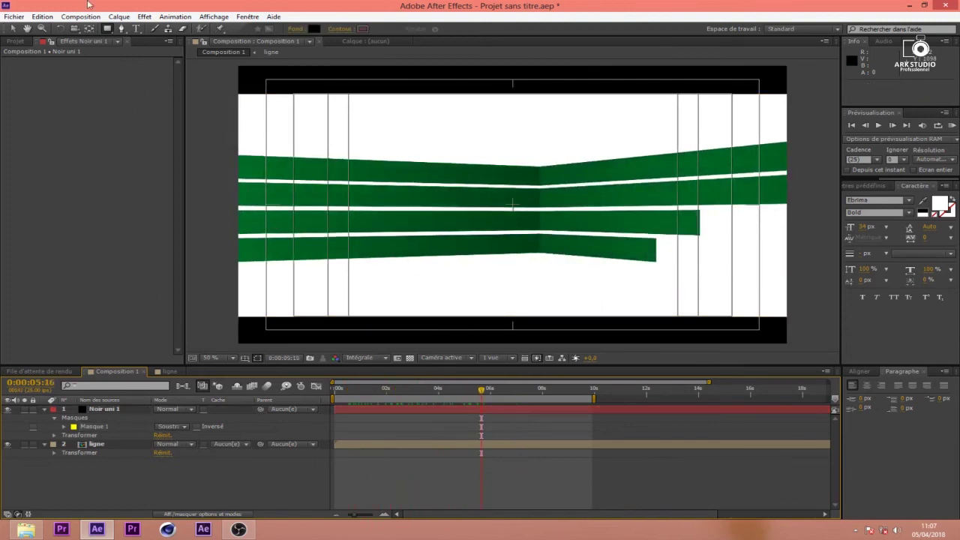
{"action": "left_click", "coordinate": [114, 16]}
{"action": "mouse_move", "coordinate": [157, 29]}
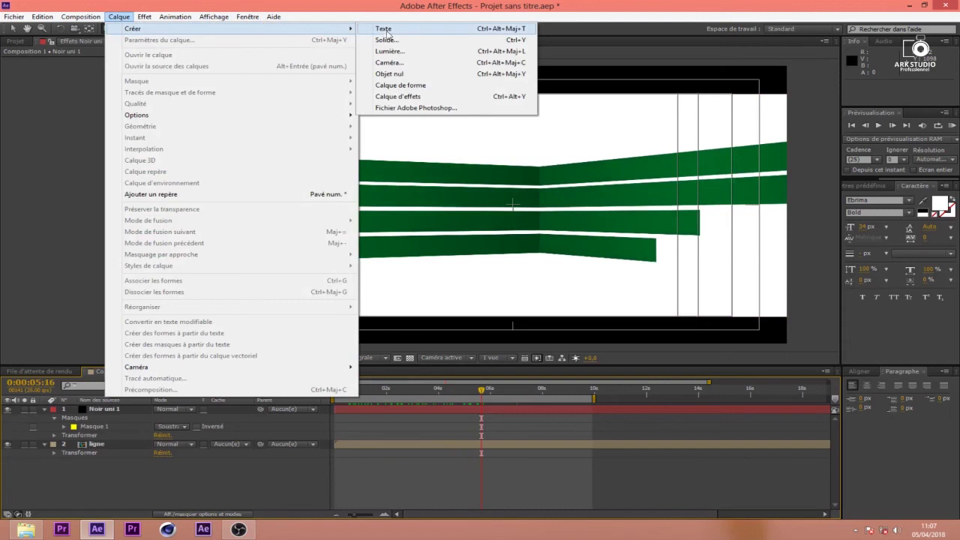
{"action": "left_click", "coordinate": [397, 96]}
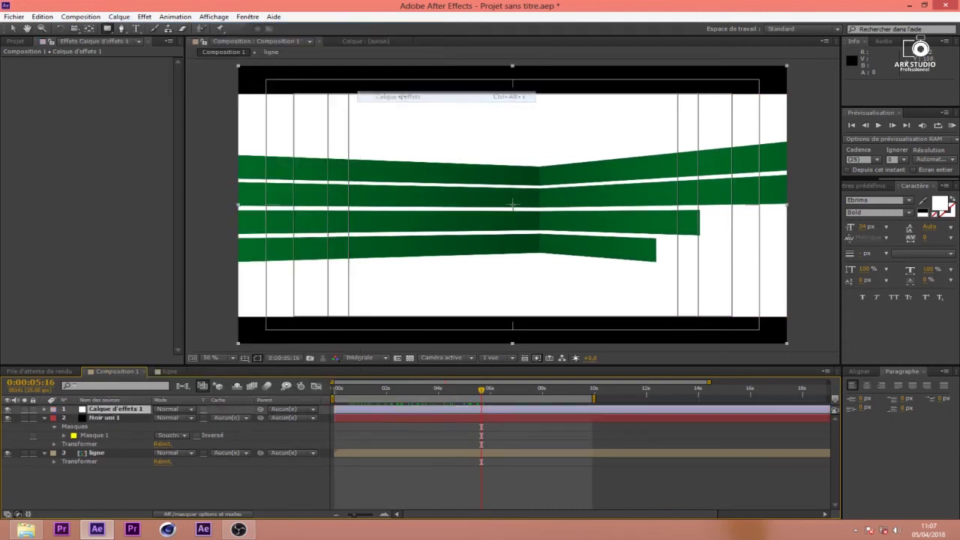
{"action": "left_click_drag", "start_coordinate": [97, 409], "coordinate": [138, 441]}
- Find the Courbes effect by searching for "courbe" and apply it to Calque d'effets 1
{"action": "left_click", "coordinate": [887, 187]}
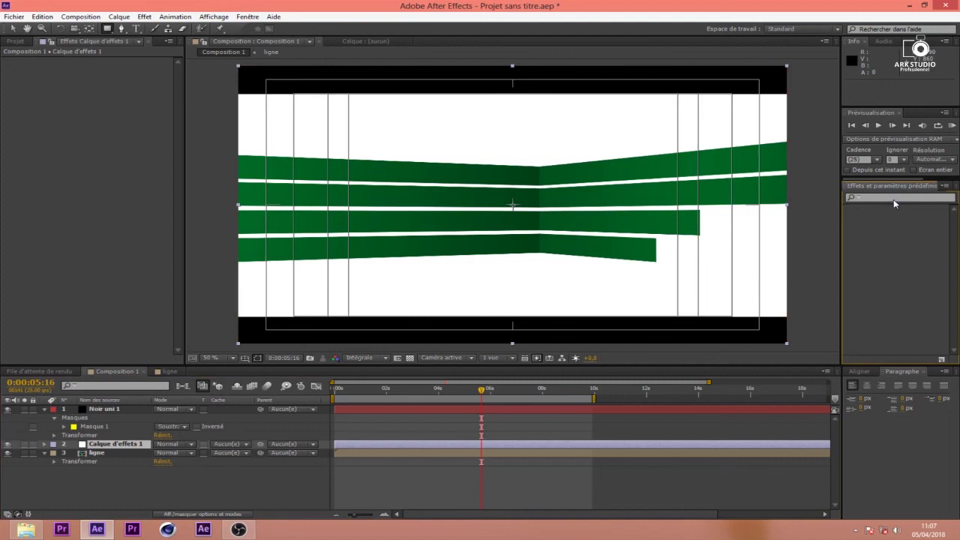
{"action": "left_click", "coordinate": [894, 198]}
{"action": "type", "text": "cour"}
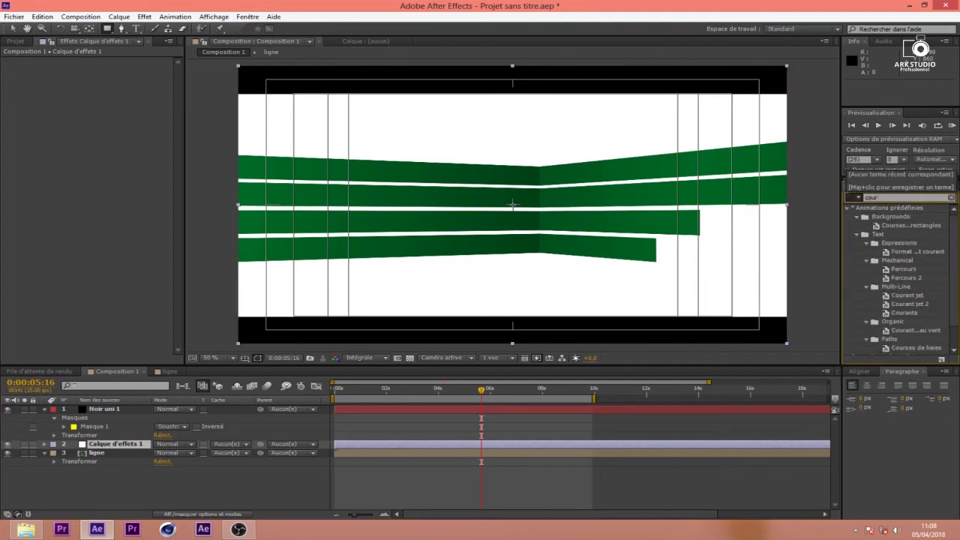
{"action": "type", "text": "be"}
{"action": "left_click_drag", "start_coordinate": [867, 227], "coordinate": [360, 445]}
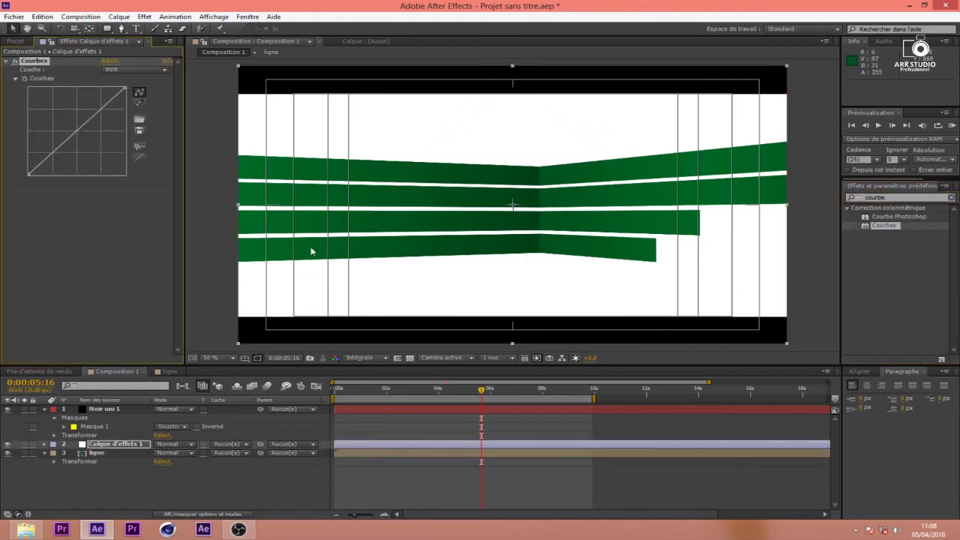
- Shape the RVB curve at 0:00:02:14 with lowered highlights, slightly lifted lower midtones and darkened shadows
{"action": "left_click_drag", "start_coordinate": [441, 396], "coordinate": [402, 393]}
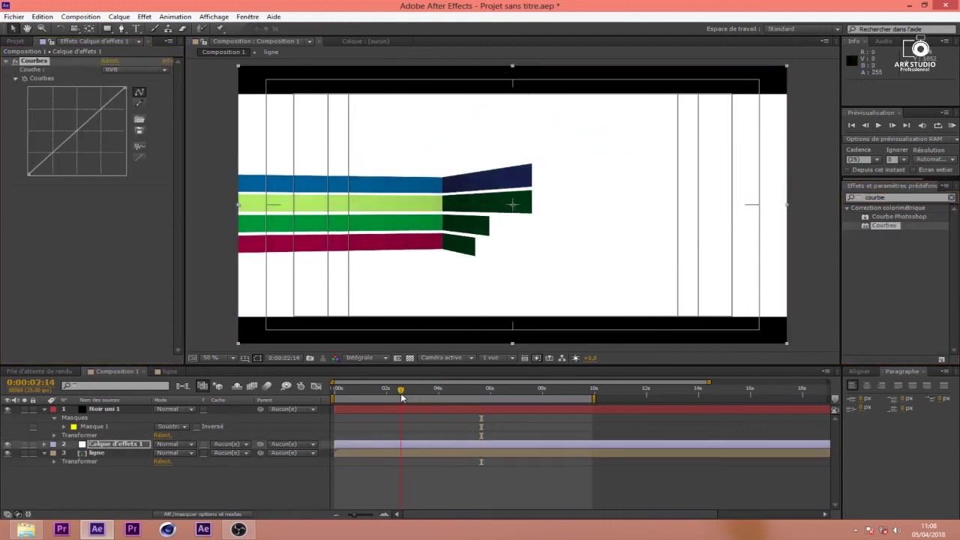
{"action": "left_click_drag", "start_coordinate": [97, 115], "coordinate": [94, 105]}
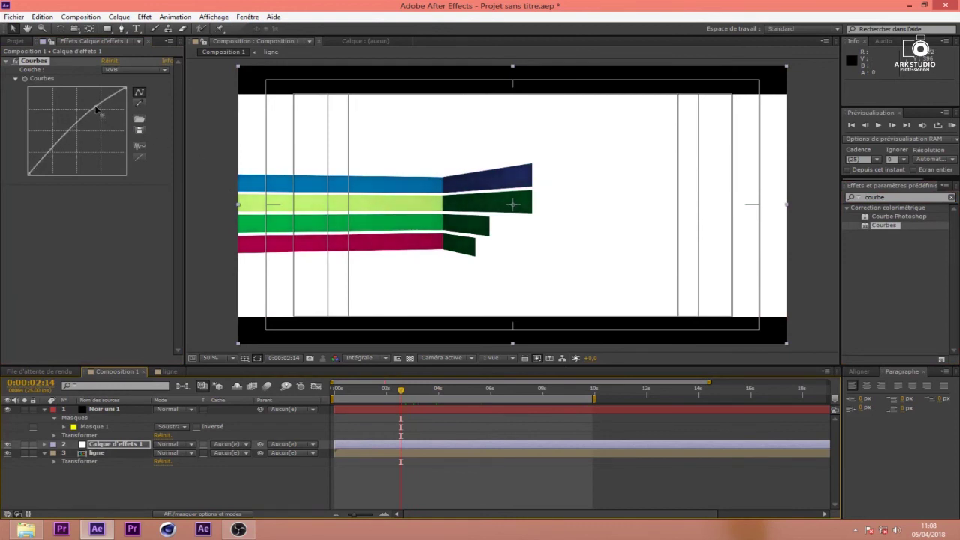
{"action": "left_click_drag", "start_coordinate": [56, 154], "coordinate": [55, 150]}
{"action": "left_click_drag", "start_coordinate": [95, 107], "coordinate": [107, 116]}
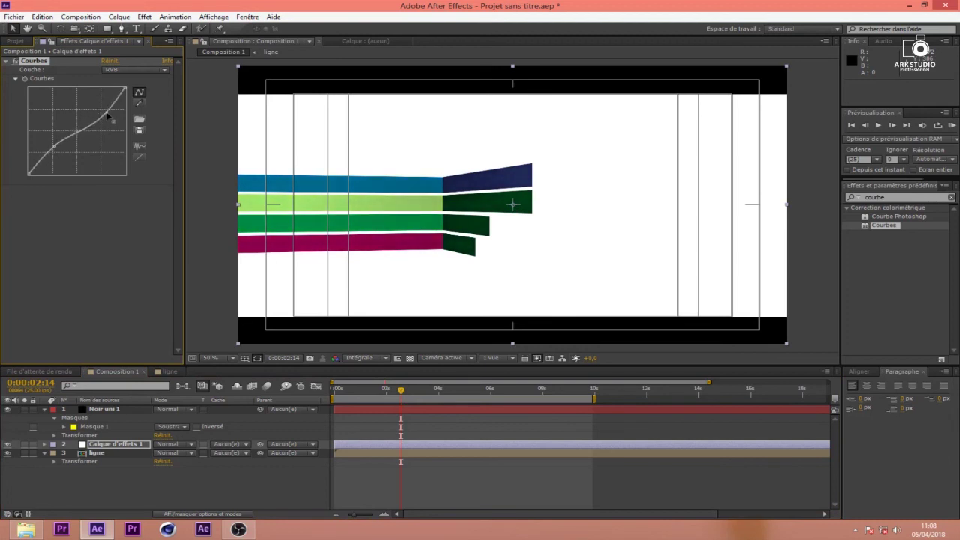
{"action": "mouse_move", "coordinate": [48, 149]}
{"action": "left_mouse_down"}
{"action": "mouse_move", "coordinate": [48, 163]}
{"action": "mouse_move", "coordinate": [55, 149]}
{"action": "left_mouse_up"}
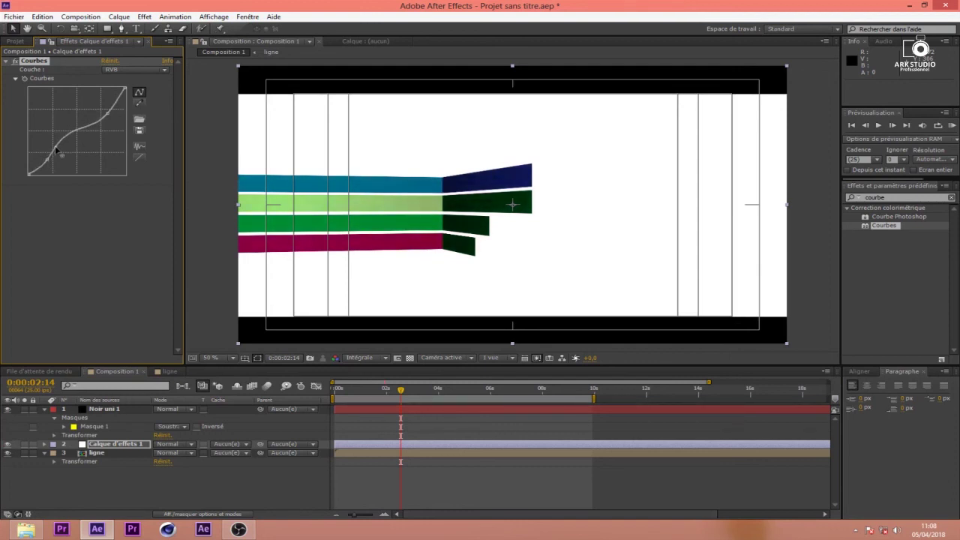
- Bend the Rouge channel's curve into an S shape that lifts its upper midtones
{"action": "left_click", "coordinate": [129, 69]}
{"action": "left_click", "coordinate": [114, 90]}
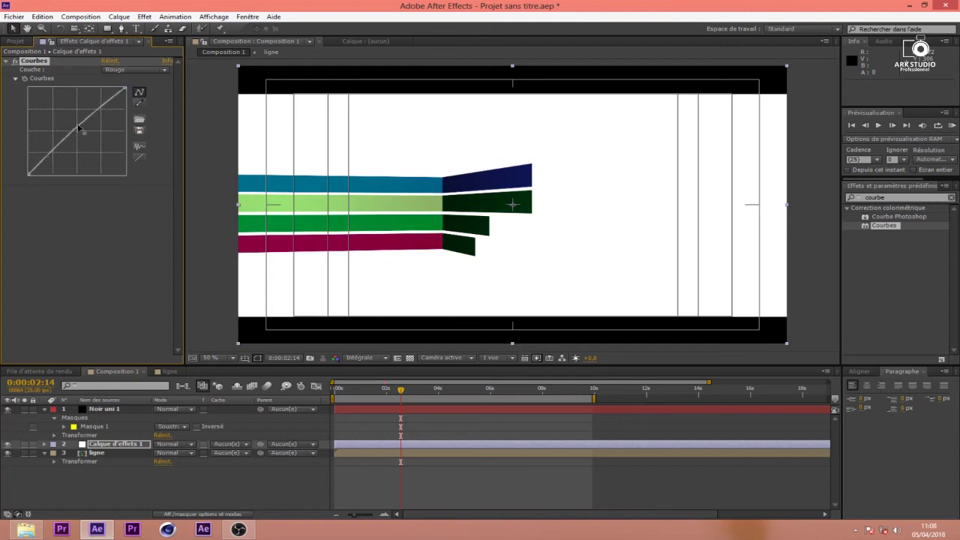
{"action": "left_click_drag", "start_coordinate": [86, 126], "coordinate": [91, 132]}
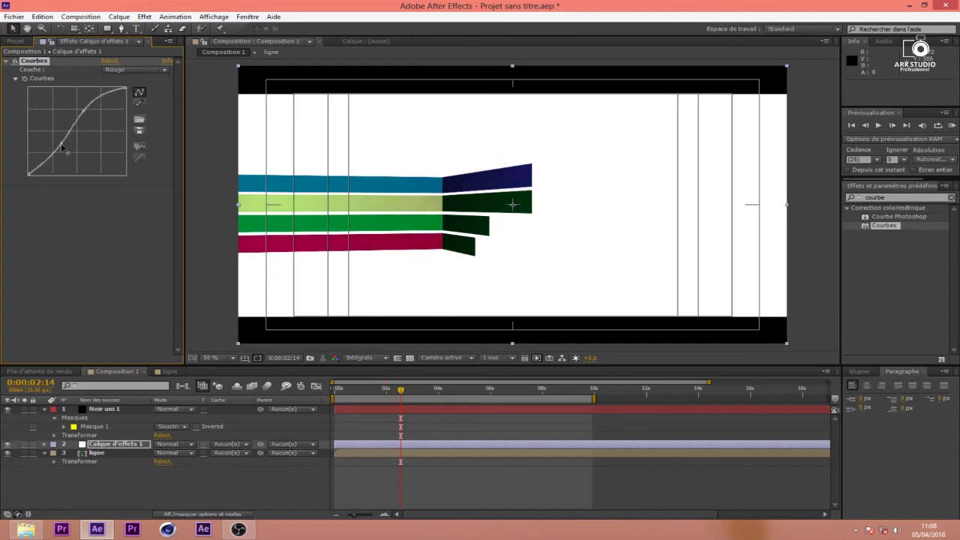
- Raise the midtones of the Vert channel's curve and switch the Courbes effect to the Bleu channel
{"action": "left_click", "coordinate": [134, 69]}
{"action": "left_click", "coordinate": [120, 105]}
{"action": "mouse_move", "coordinate": [87, 128]}
{"action": "left_mouse_down"}
{"action": "mouse_move", "coordinate": [90, 135]}
{"action": "mouse_move", "coordinate": [82, 120]}
{"action": "left_mouse_up"}
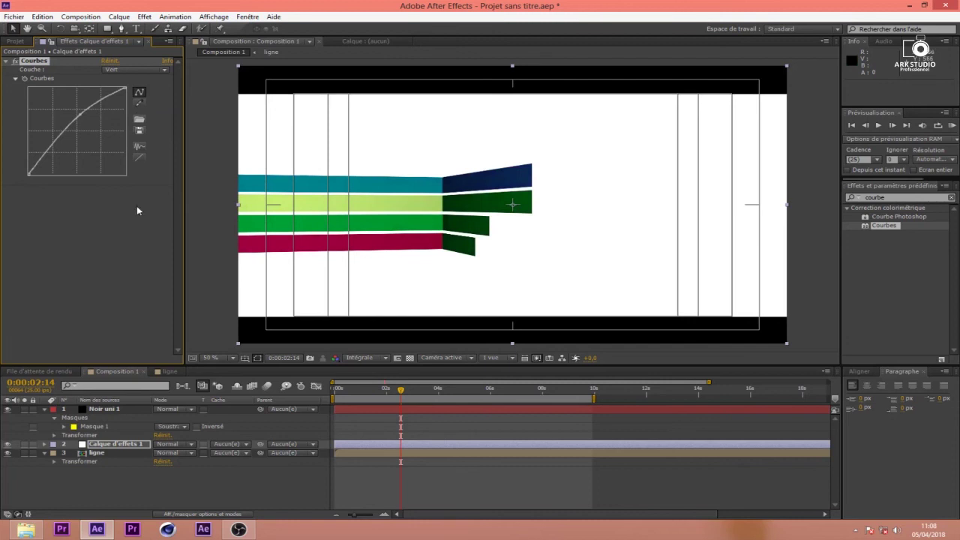
{"action": "left_click", "coordinate": [134, 69]}
{"action": "left_click", "coordinate": [128, 116]}
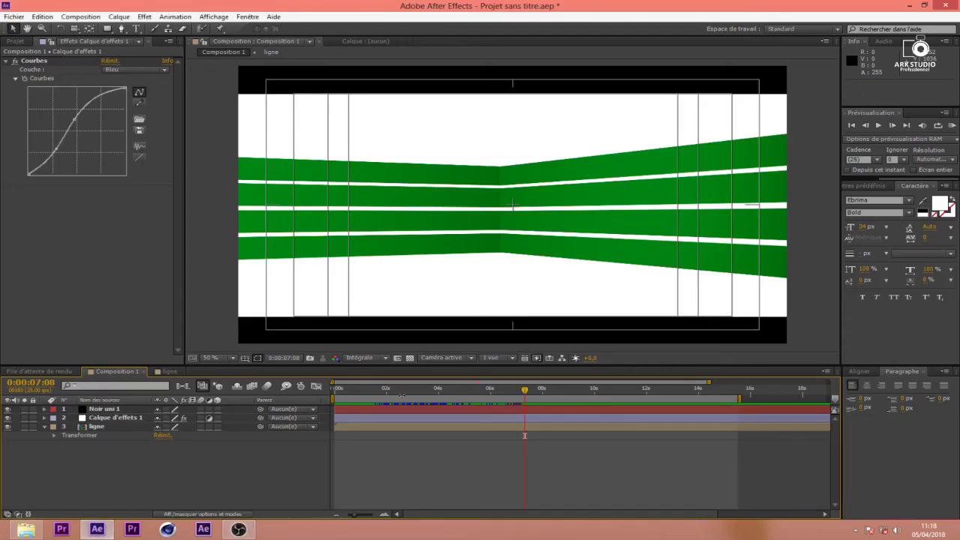
- Shorten the work area to end just before the 8-second mark and play the result as a RAM preview
{"action": "left_click_drag", "start_coordinate": [400, 393], "coordinate": [346, 384]}
{"action": "left_click", "coordinate": [952, 125]}
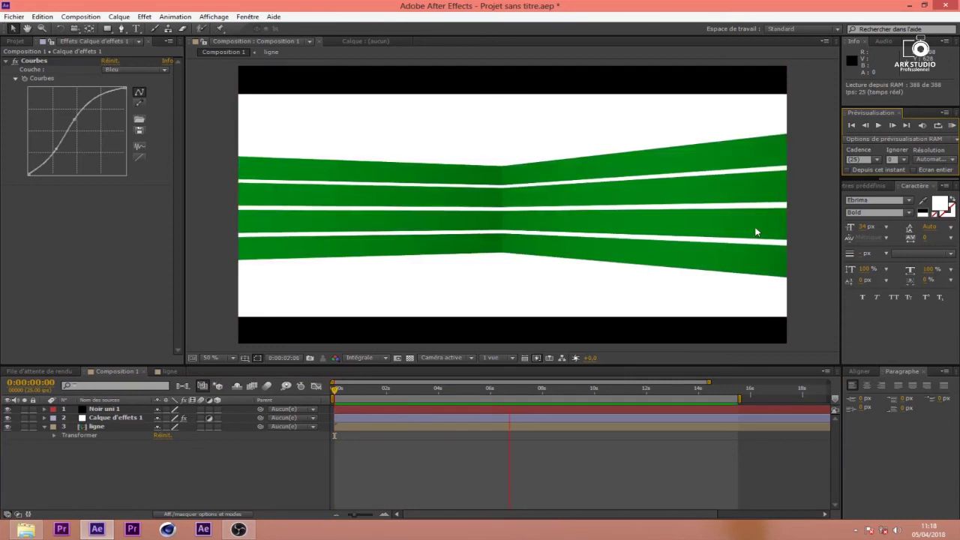
{"action": "left_click", "coordinate": [742, 402]}
{"action": "left_click_drag", "start_coordinate": [734, 399], "coordinate": [540, 399]}
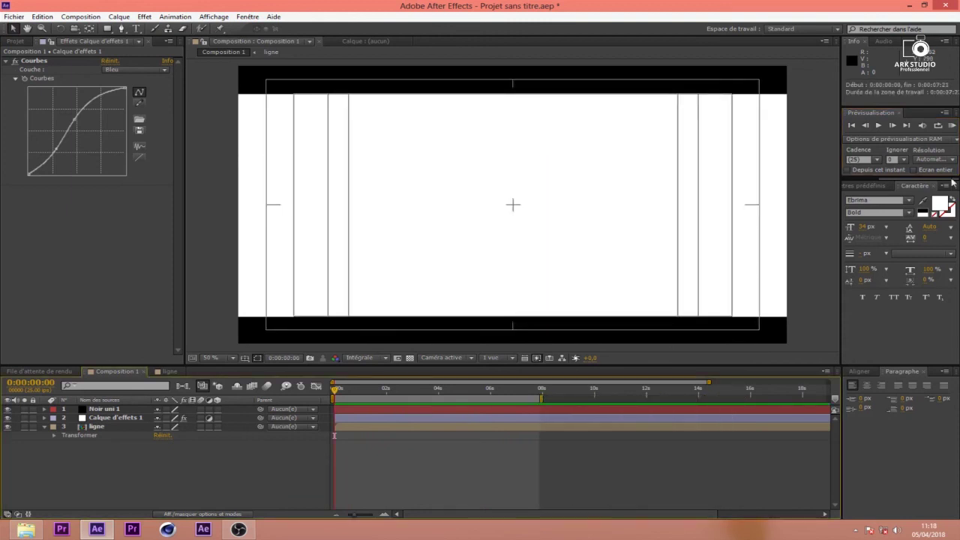
{"action": "left_click", "coordinate": [951, 126]}
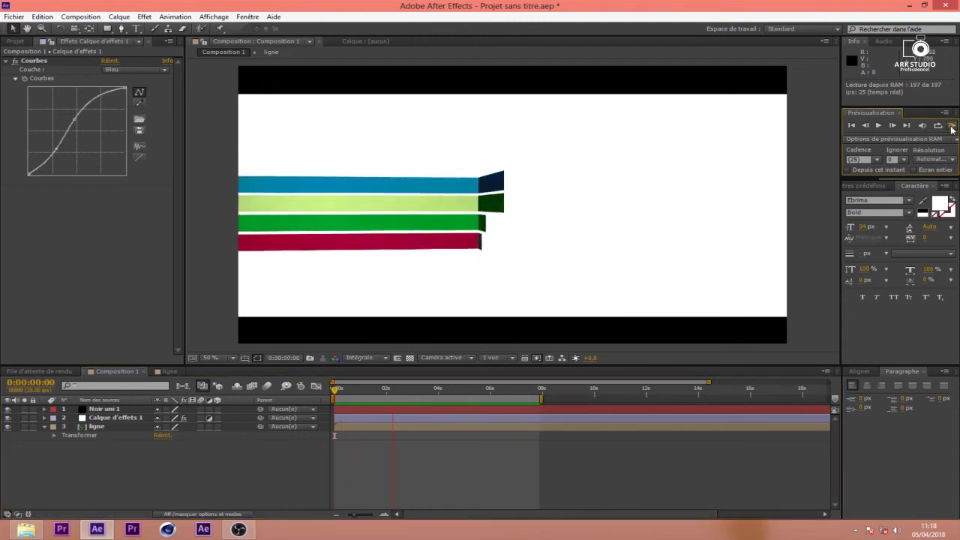